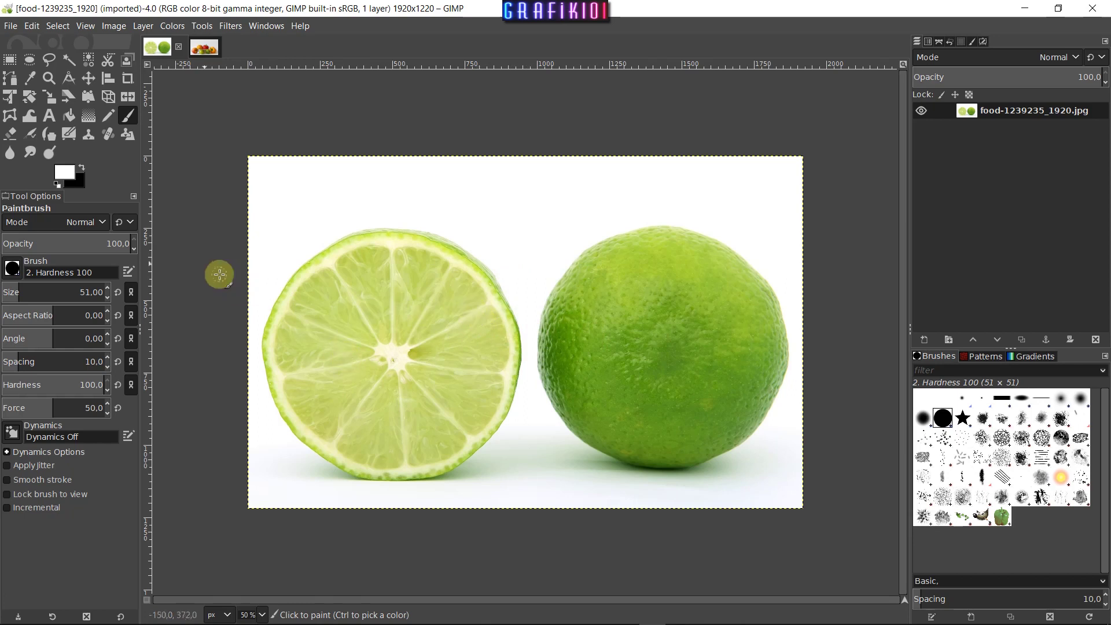
Step: Open the Select menu with the lime photo food-1239235_1920.jpg loaded
left_click(57, 26)
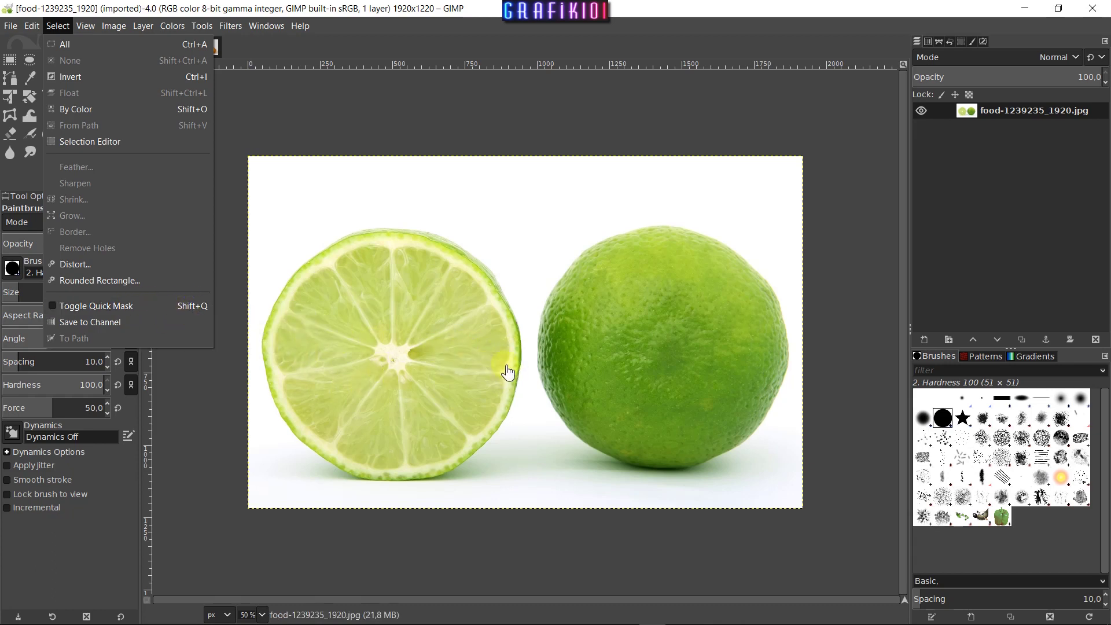
Step: Toggle Quick Mask on and off twice with Shift+Q, leaving it off
left_click(551, 124)
key("shift+q")
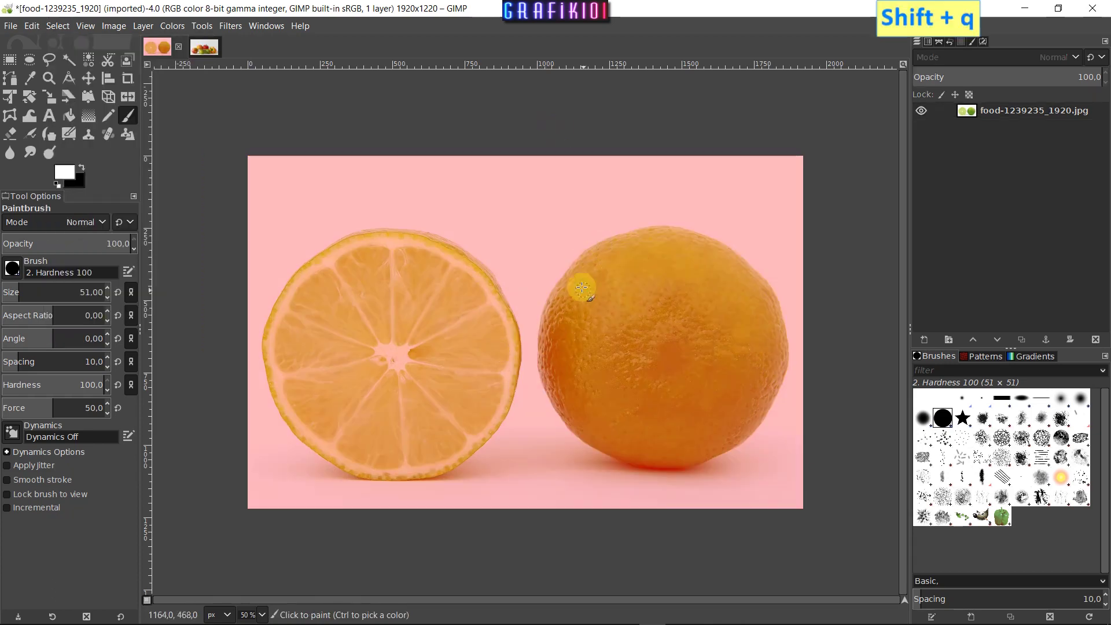
key("shift+q")
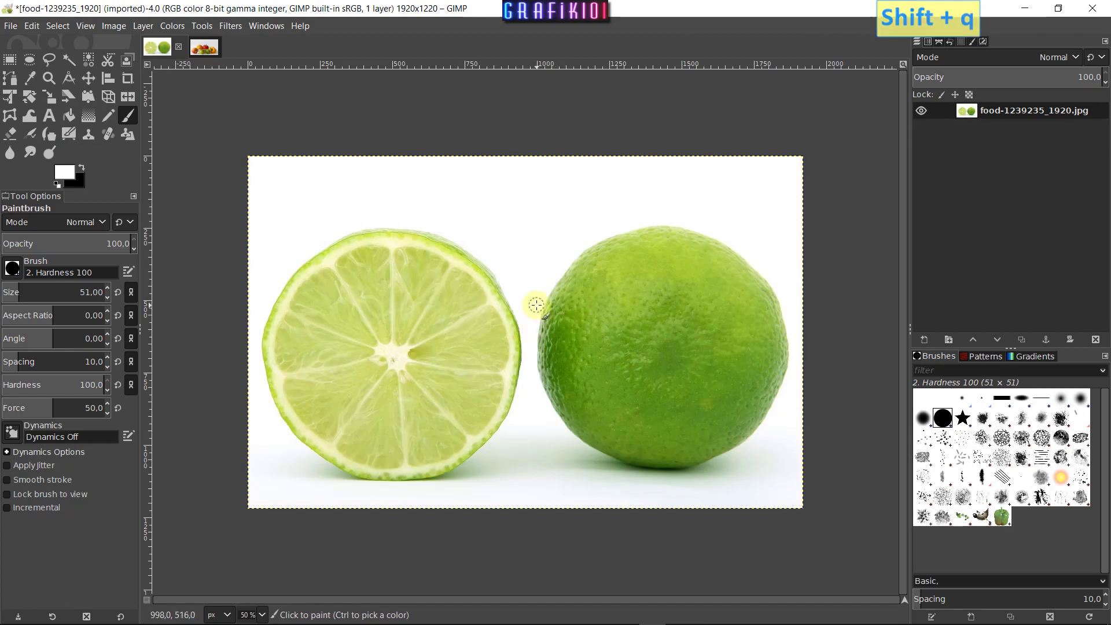
key("shift+q")
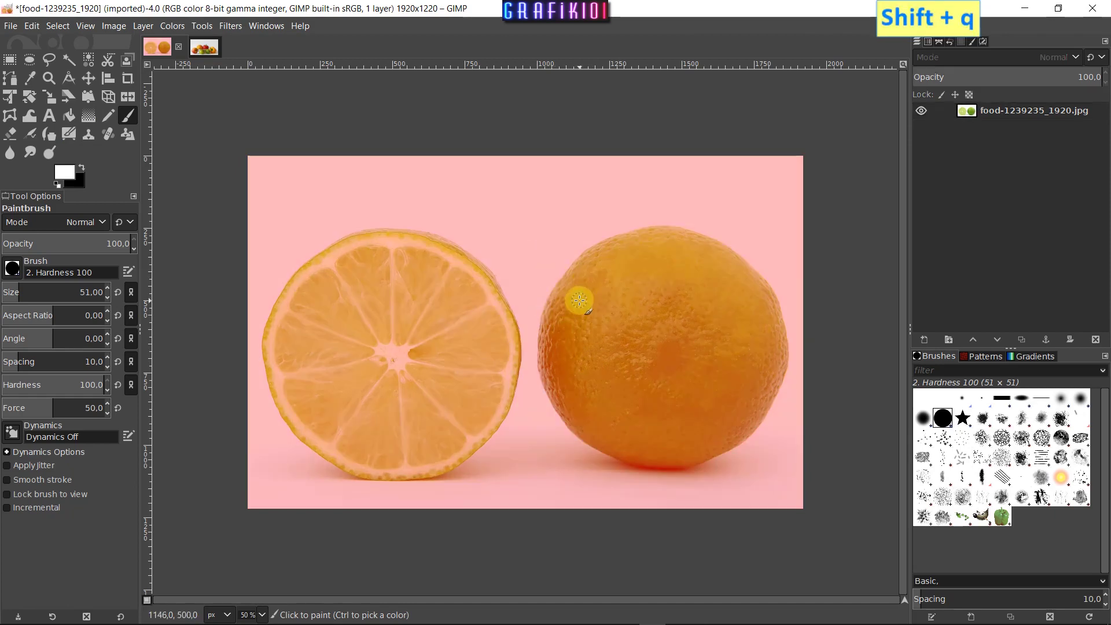
key("shift+q")
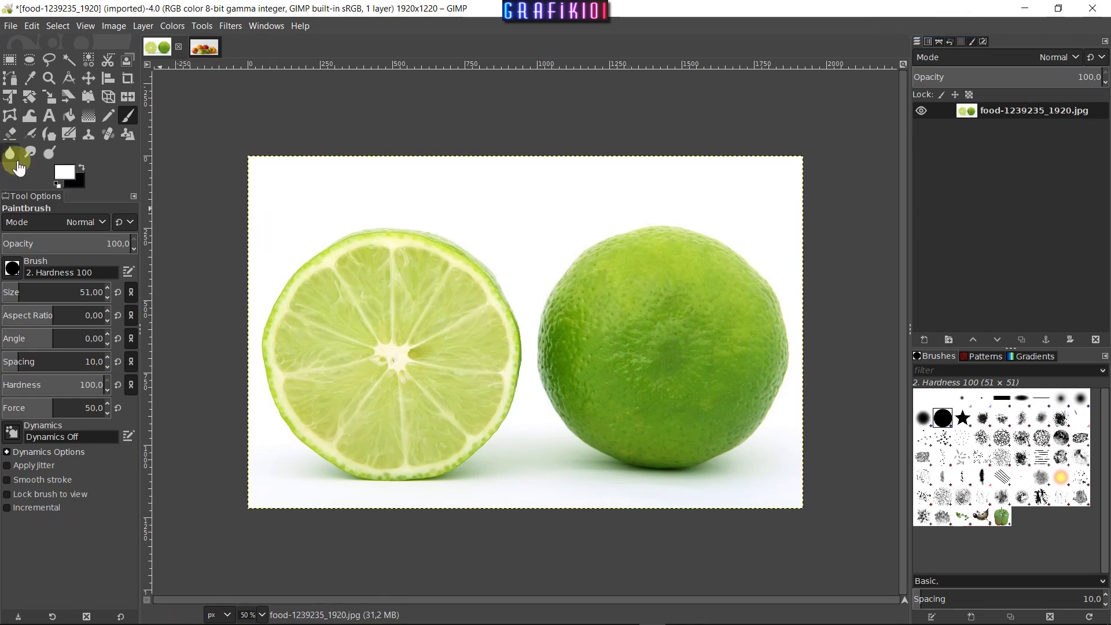
Step: Enable Quick Mask via Select > Toggle Quick Mask, tinting the whole photo
left_click(58, 25)
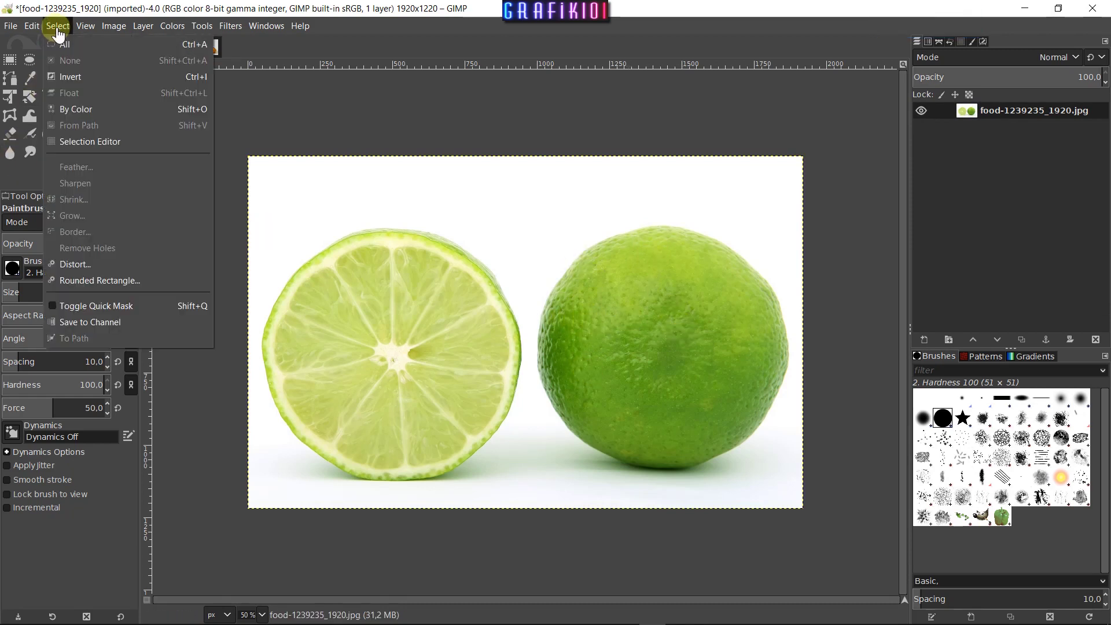
left_click(127, 313)
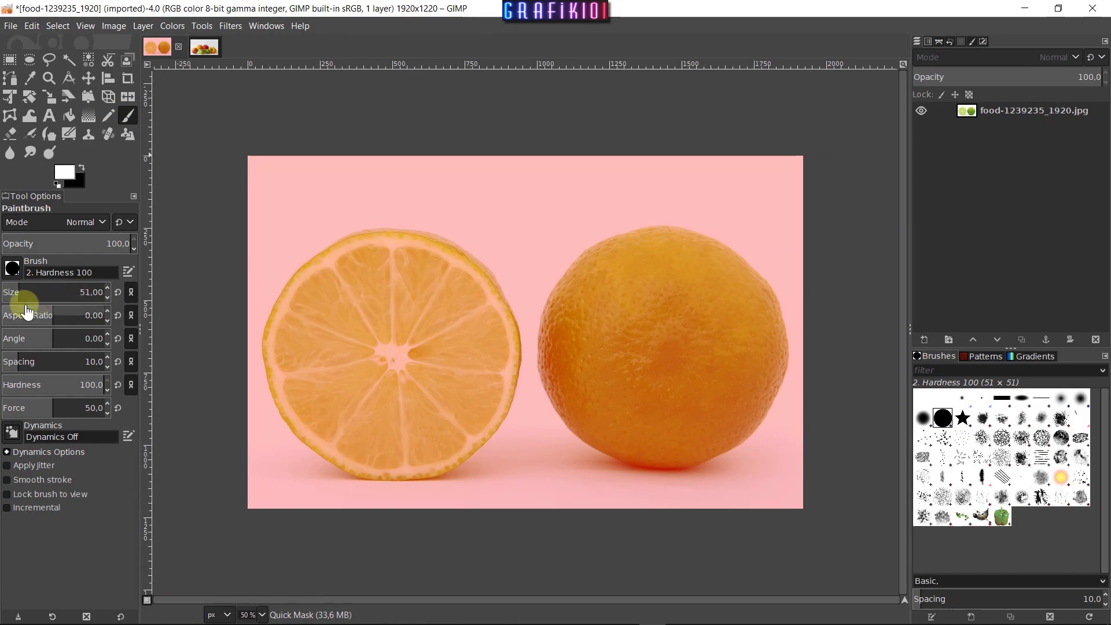
Step: With a 102.09 brush, paint over the right lime's upper half, convert to a selection, then select none
left_click_drag(17, 294, 24, 296)
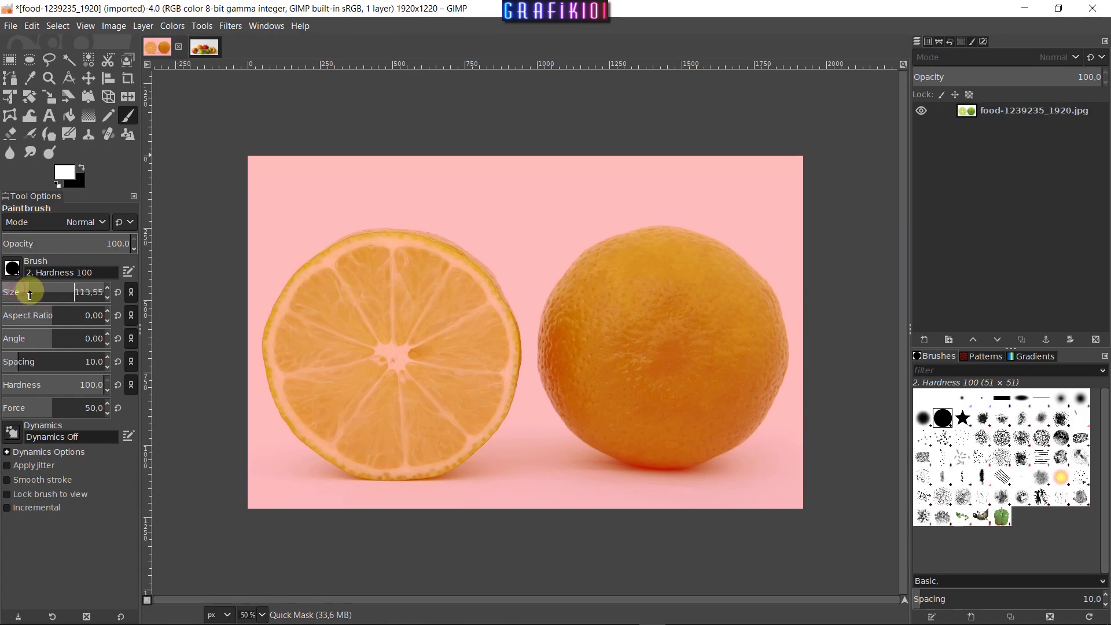
mouse_move(648, 314)
left_mouse_down()
mouse_move(637, 307)
mouse_move(632, 318)
mouse_move(661, 283)
mouse_move(628, 275)
mouse_move(665, 350)
mouse_move(622, 352)
mouse_move(702, 361)
left_mouse_up()
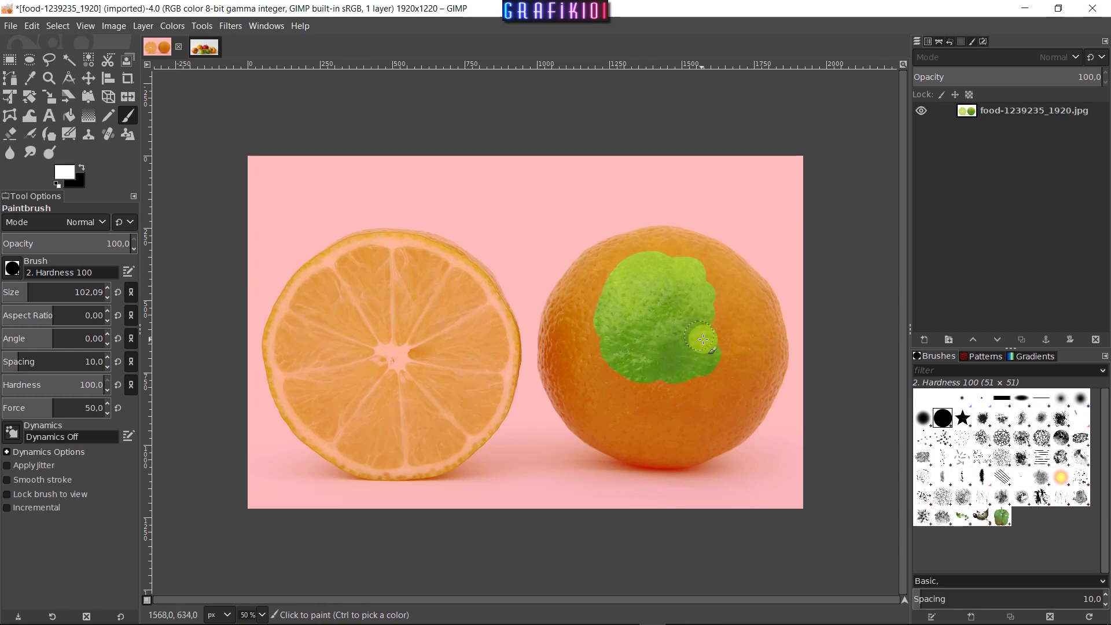
mouse_move(716, 299)
left_mouse_down()
mouse_move(700, 266)
mouse_move(636, 264)
mouse_move(595, 304)
mouse_move(607, 348)
mouse_move(596, 370)
mouse_move(627, 377)
left_mouse_up()
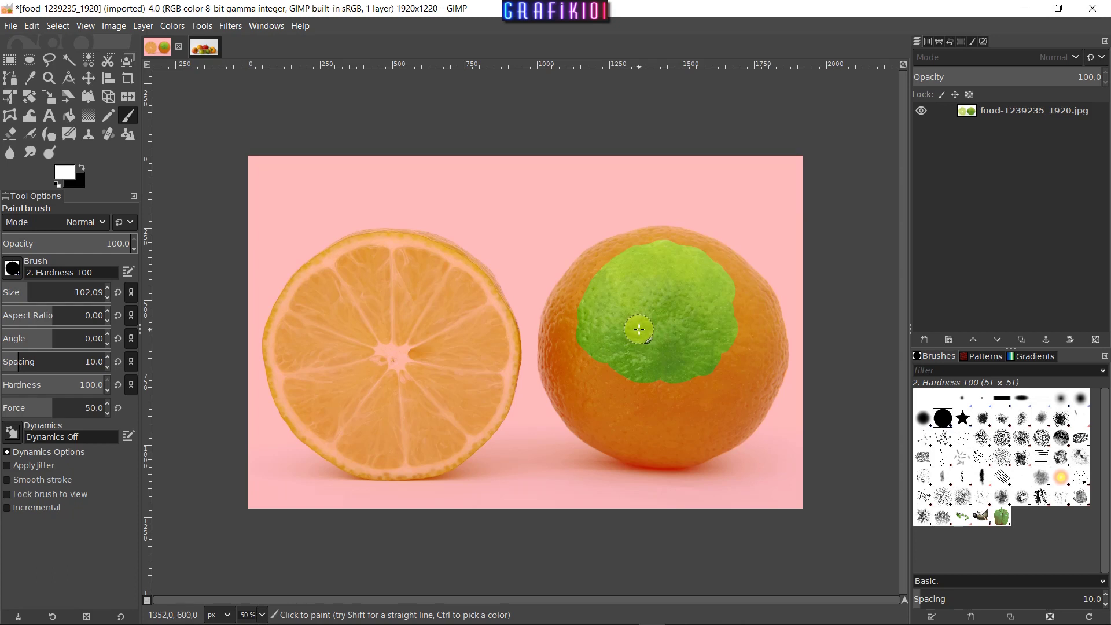
key("shift+q")
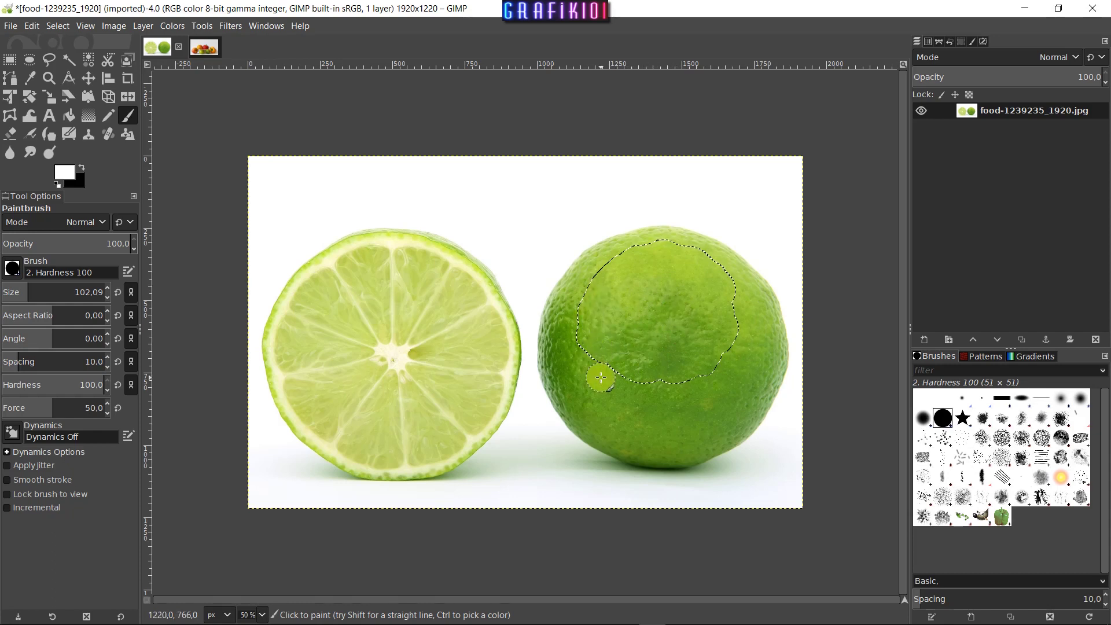
key("ctrl+shift+a")
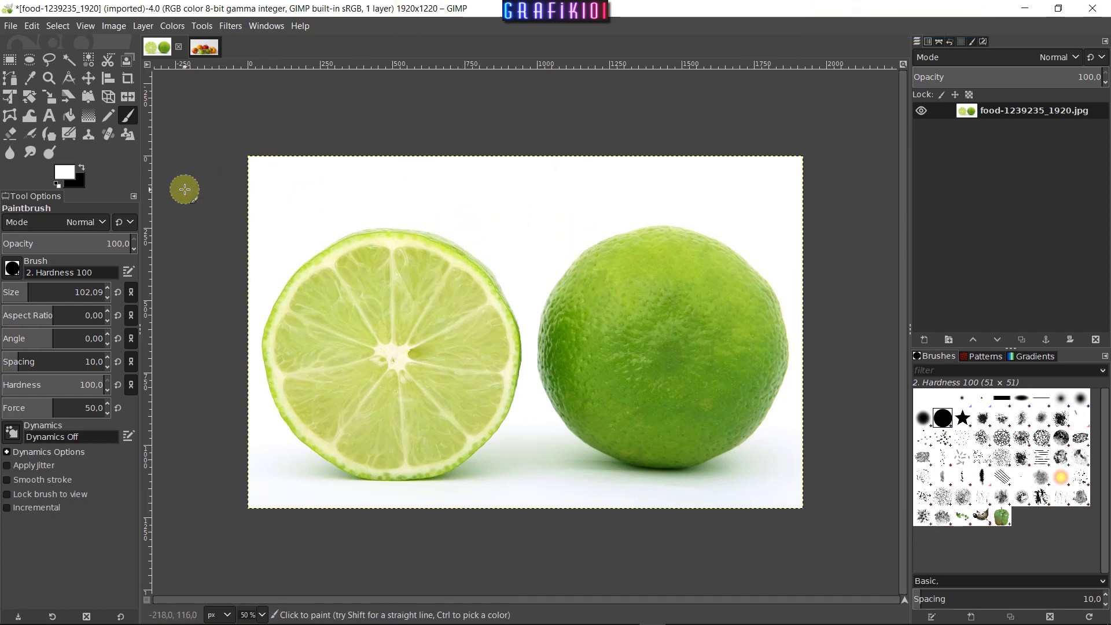
Step: Fuzzy-select the right lime, raising the threshold to 81.2 then 115.5, then clear it
left_click(69, 60)
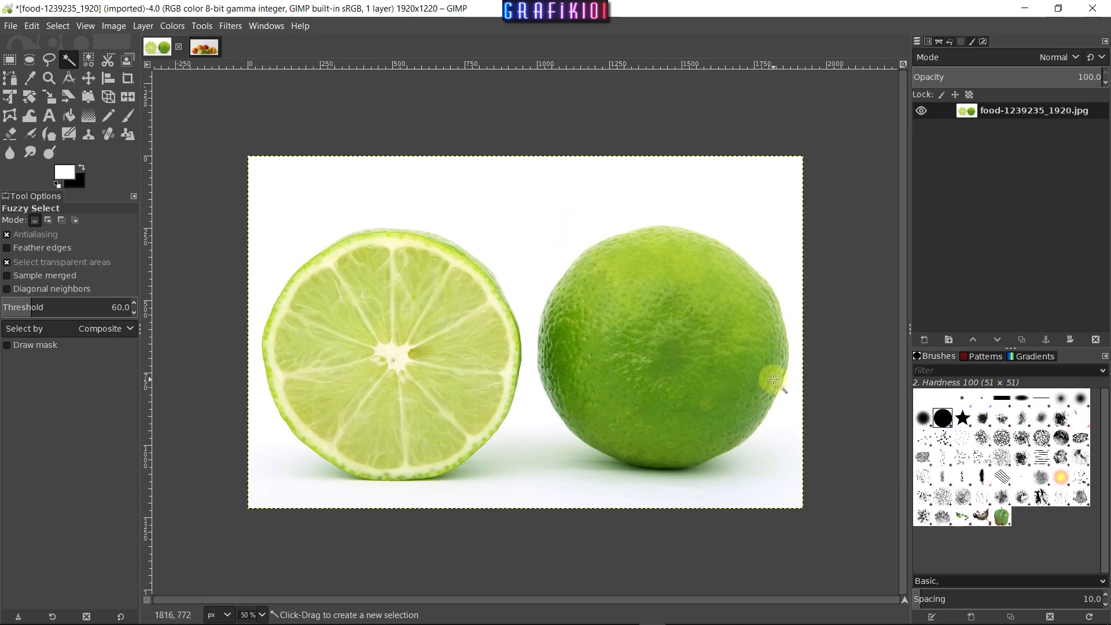
left_click(636, 328)
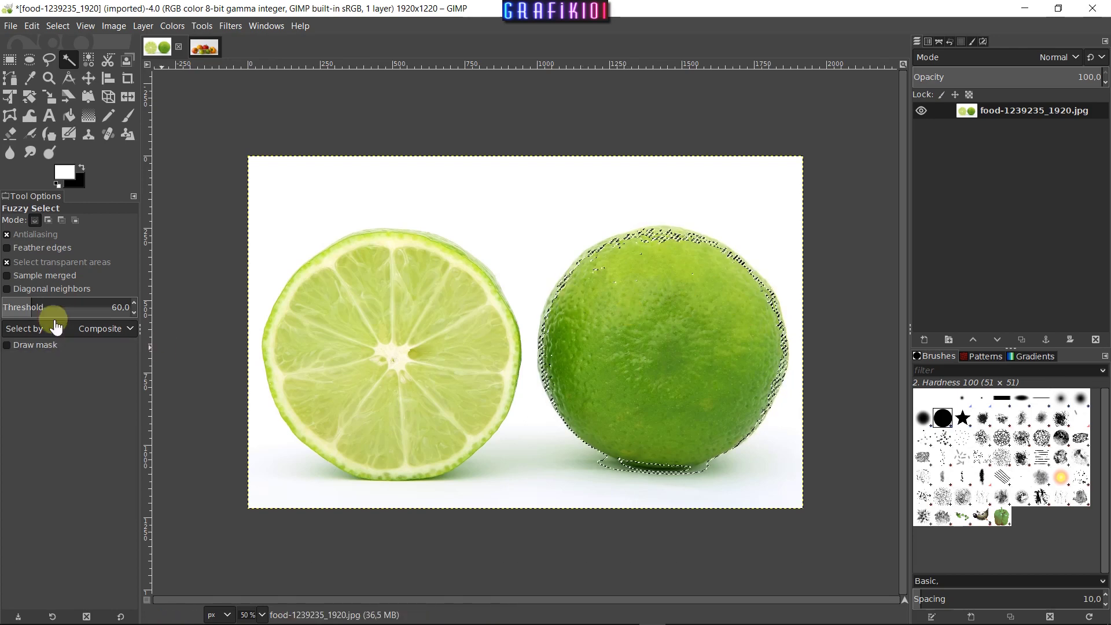
left_click_drag(29, 307, 43, 309)
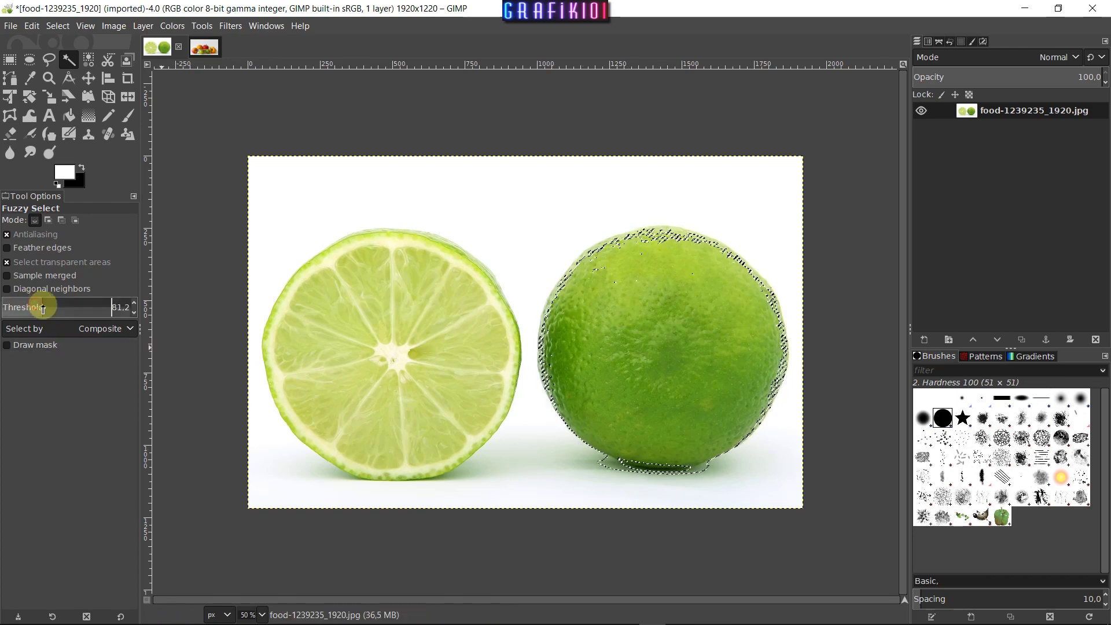
left_click(680, 301)
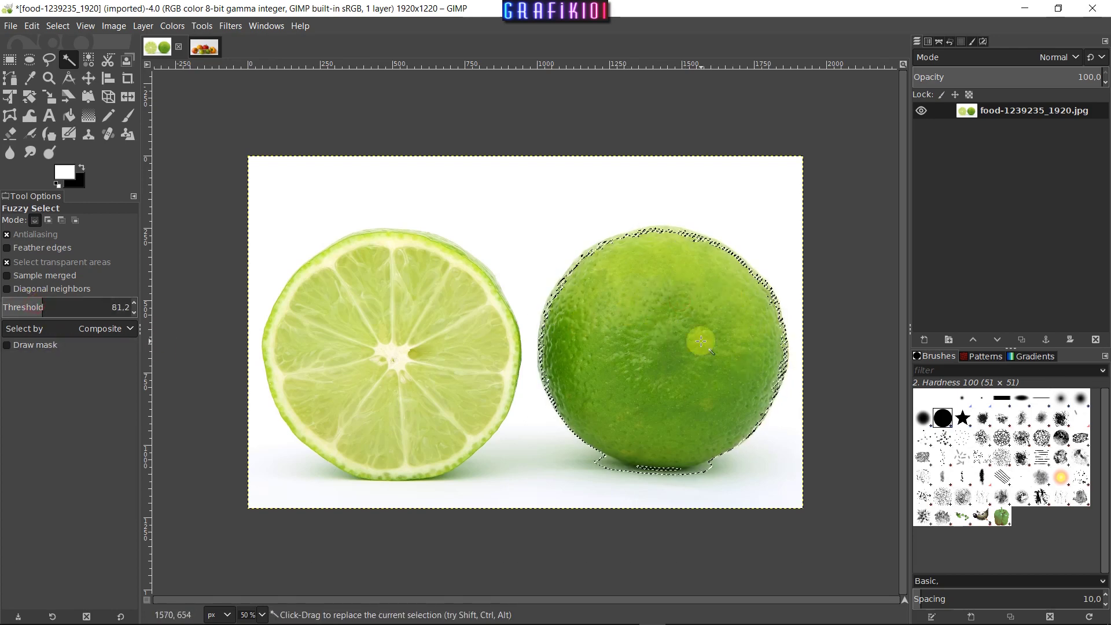
left_click_drag(39, 308, 62, 307)
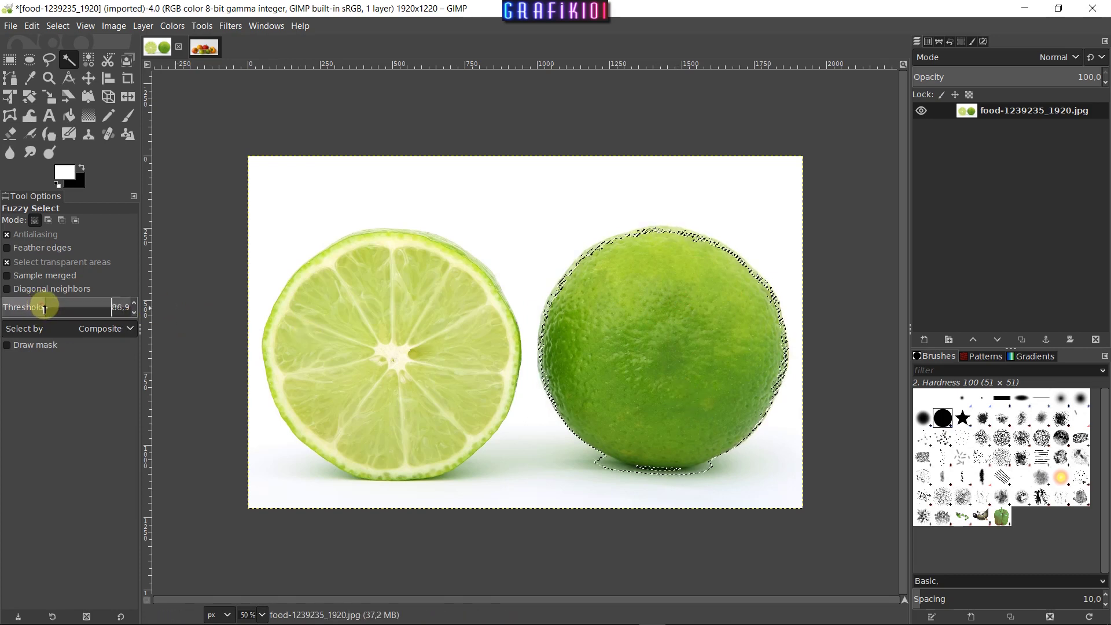
left_click(657, 313)
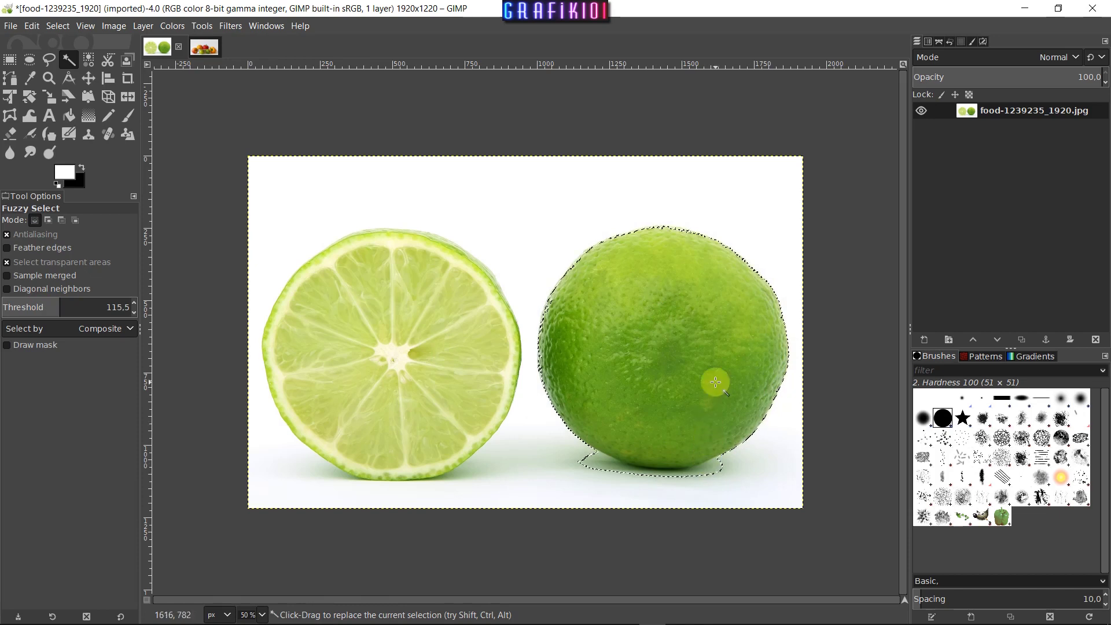
left_click(716, 473)
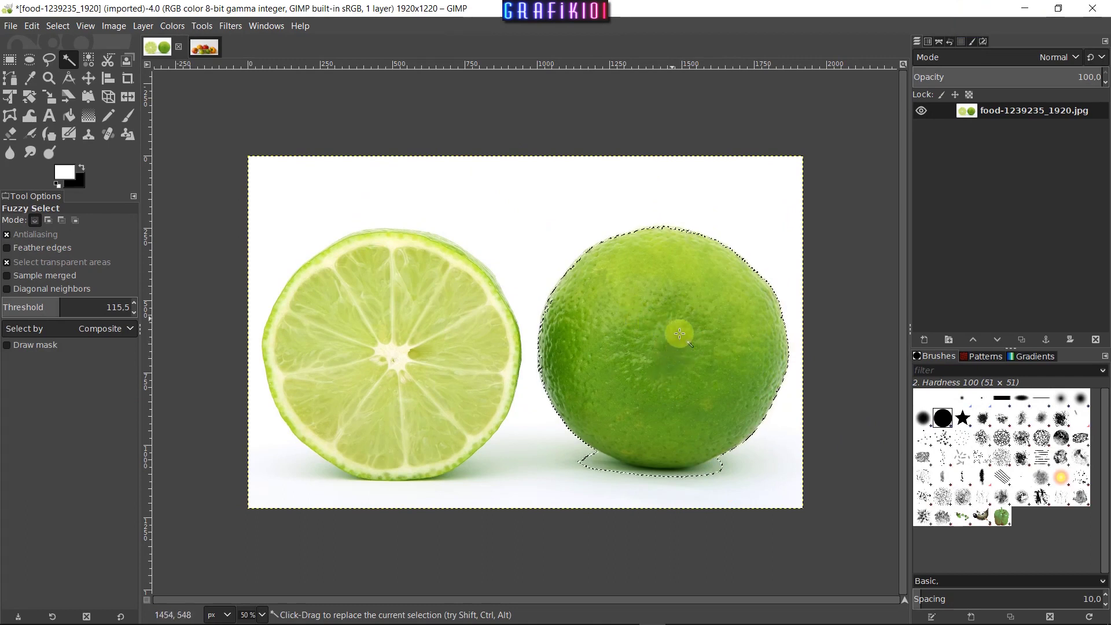
key("shift+ctrl+a")
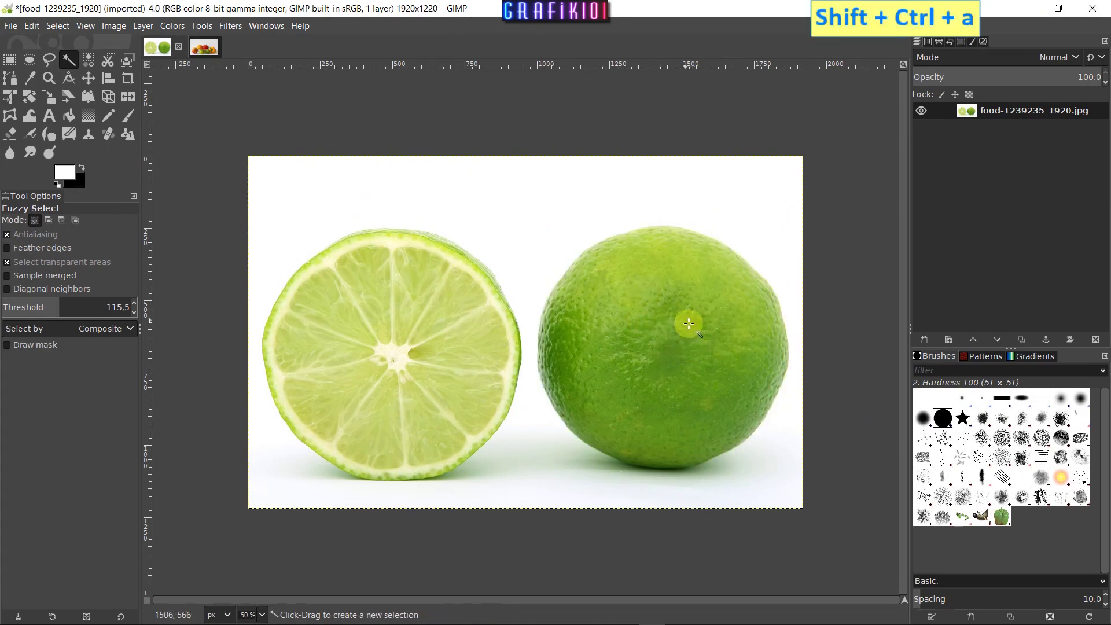
Step: Zoom in and start a path with anchors along the lime's top and right edge
left_click(11, 83)
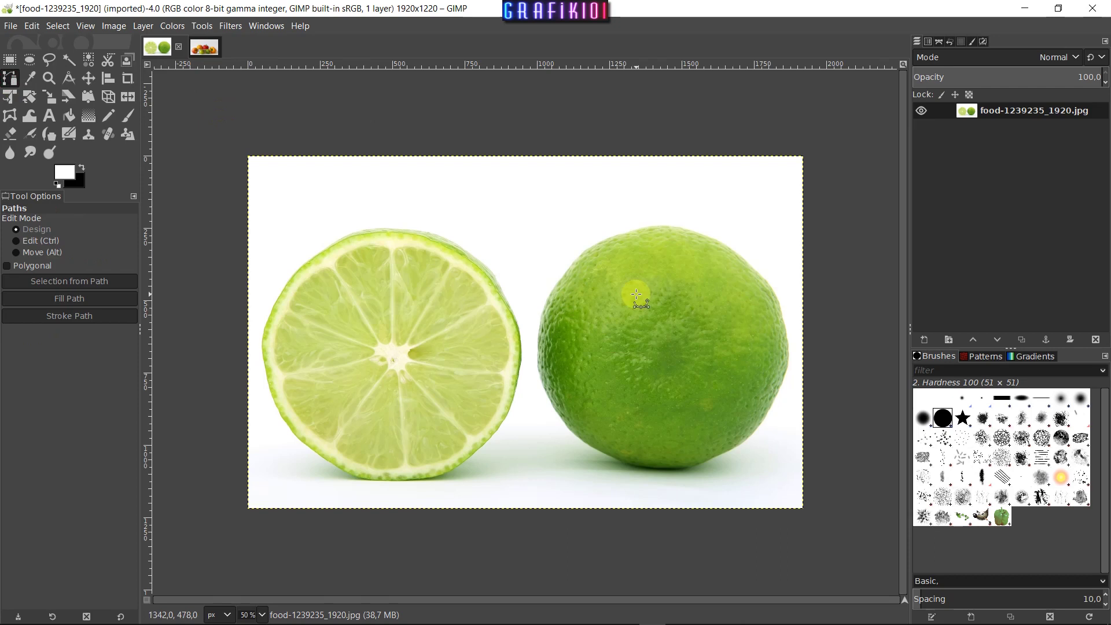
scroll(635, 295, "up", 1)
scroll(635, 296, "up", 1)
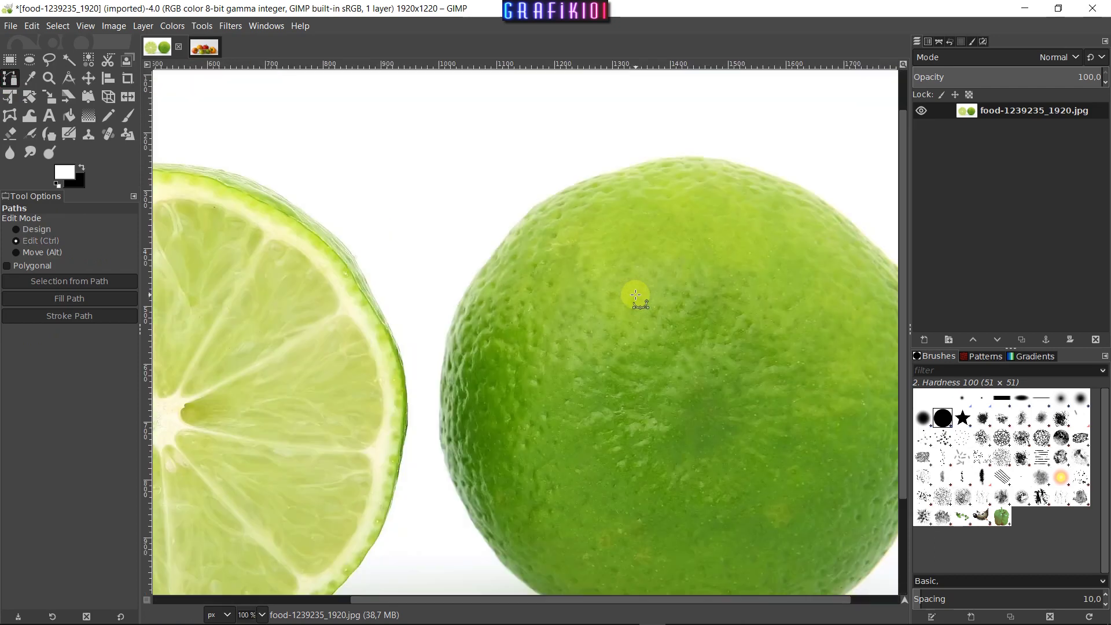
left_click(507, 235)
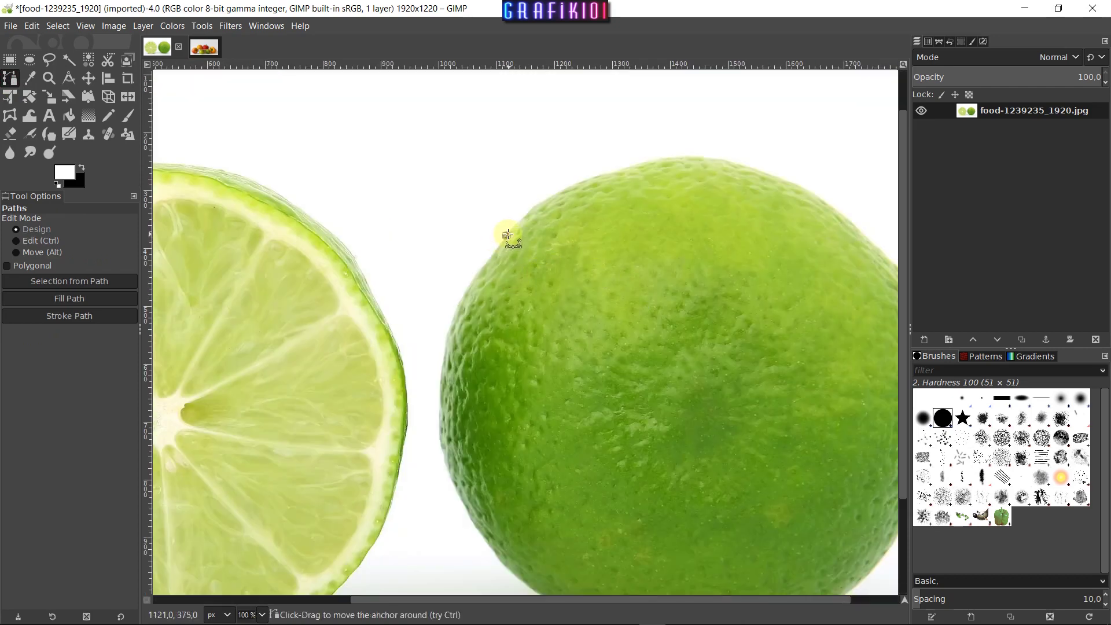
left_click(592, 178)
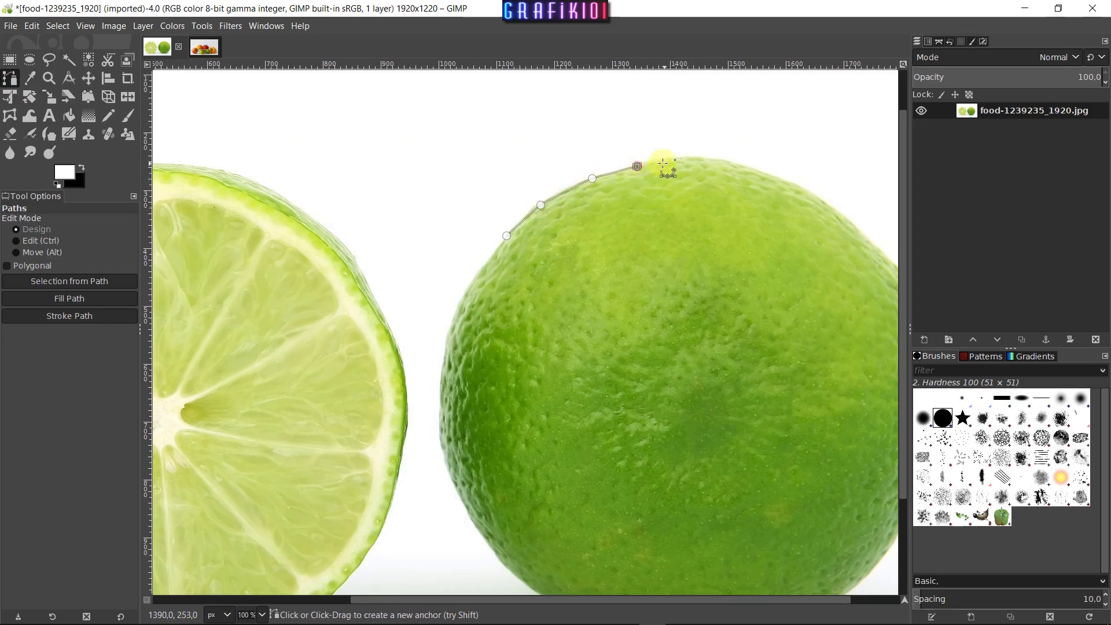
left_click(685, 158)
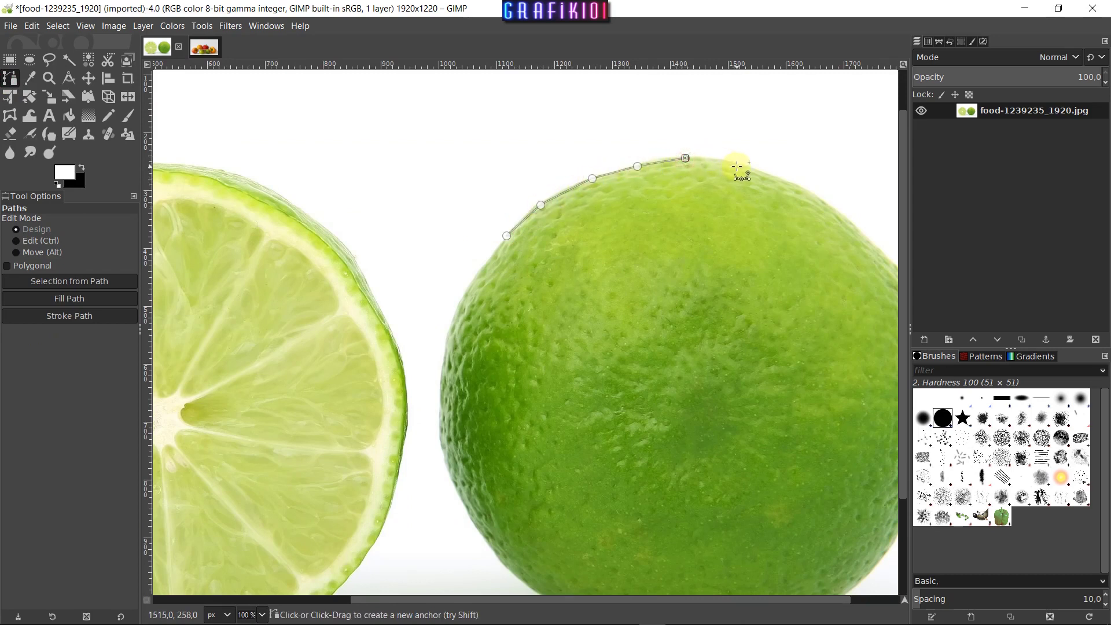
left_click(794, 187)
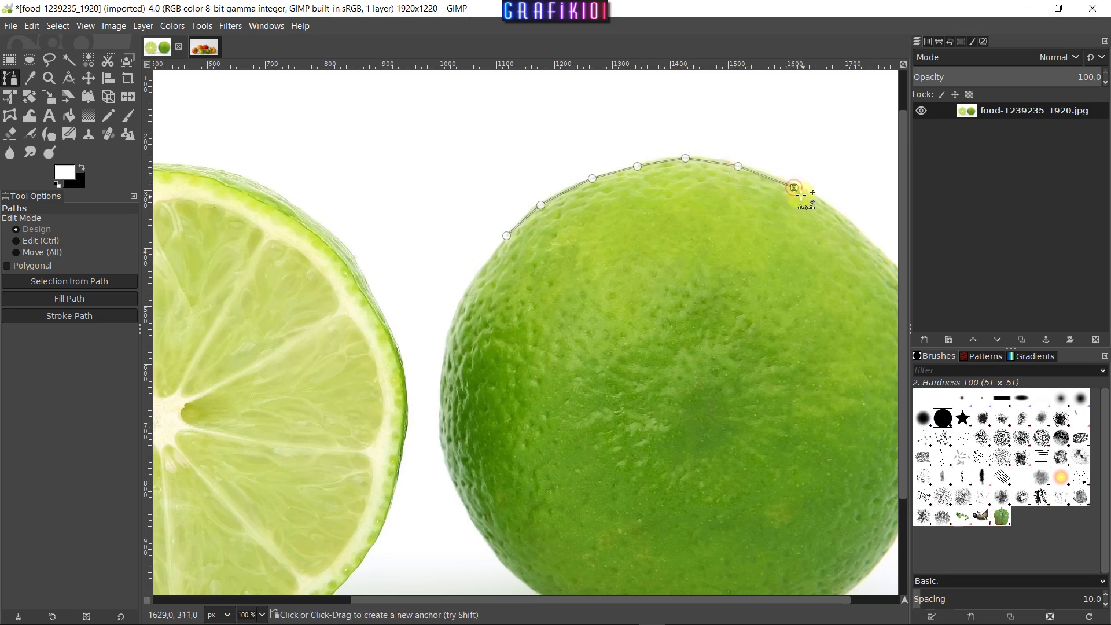
key("space")
left_click(721, 183)
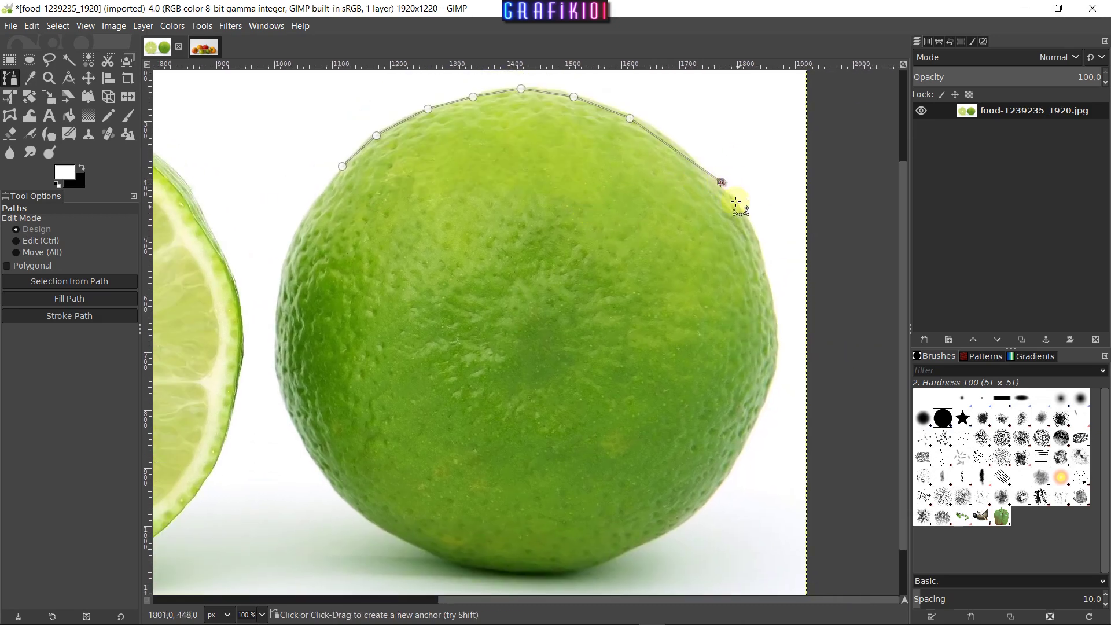
left_click(766, 288)
Step: Anchor around the lime's bottom and left side, close the path and convert it to a selection
left_click(755, 420)
left_click(678, 523)
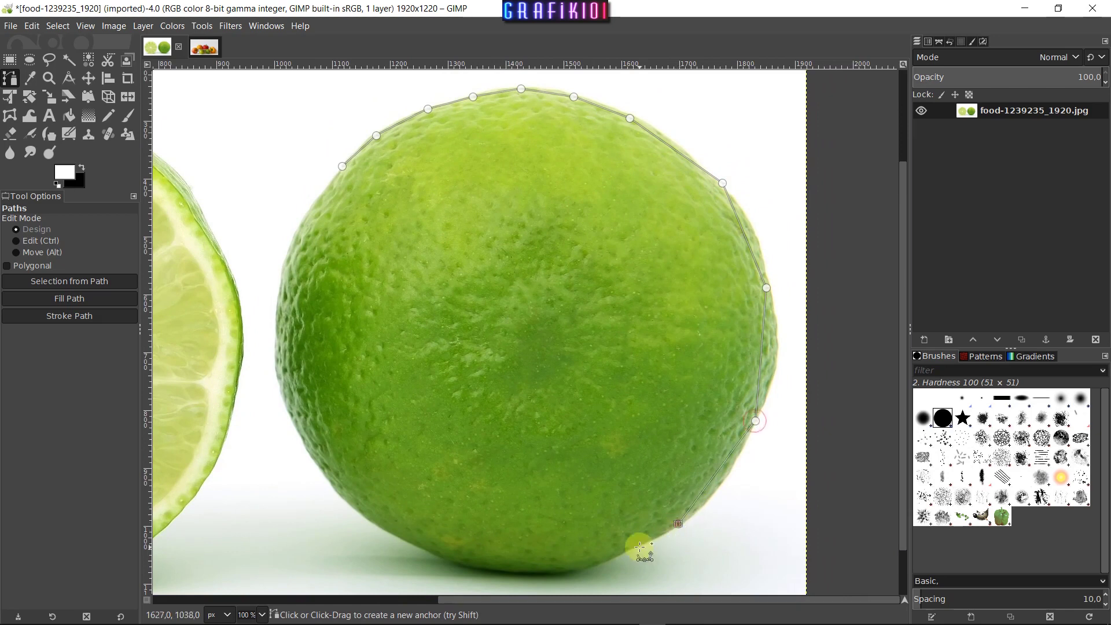
left_click(582, 570)
left_click(426, 553)
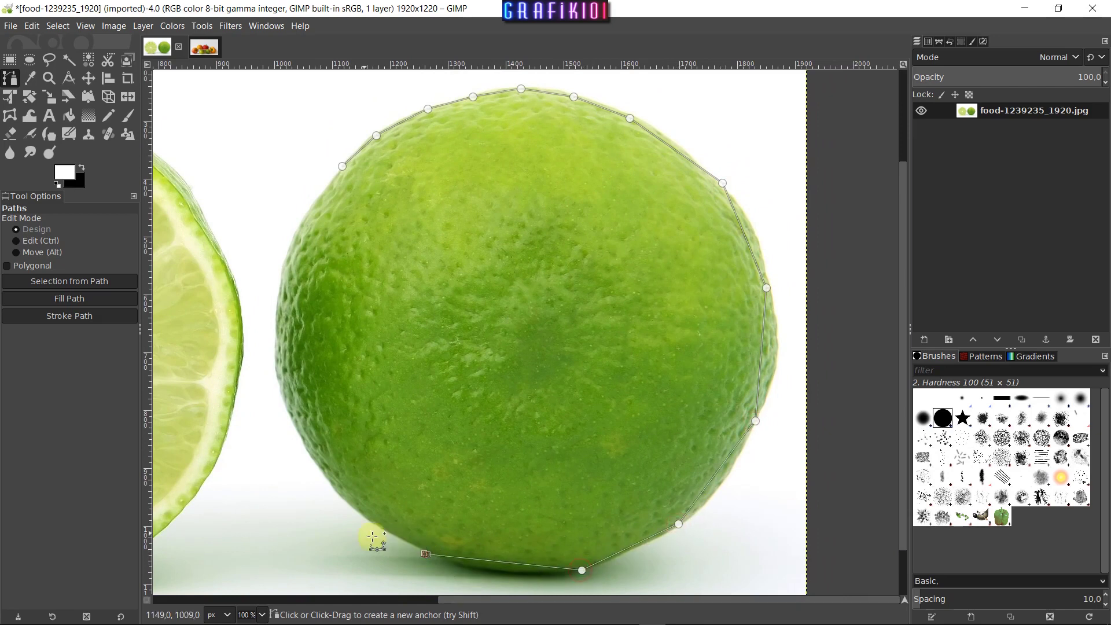
left_click(312, 449)
left_click(274, 349)
left_click(297, 232)
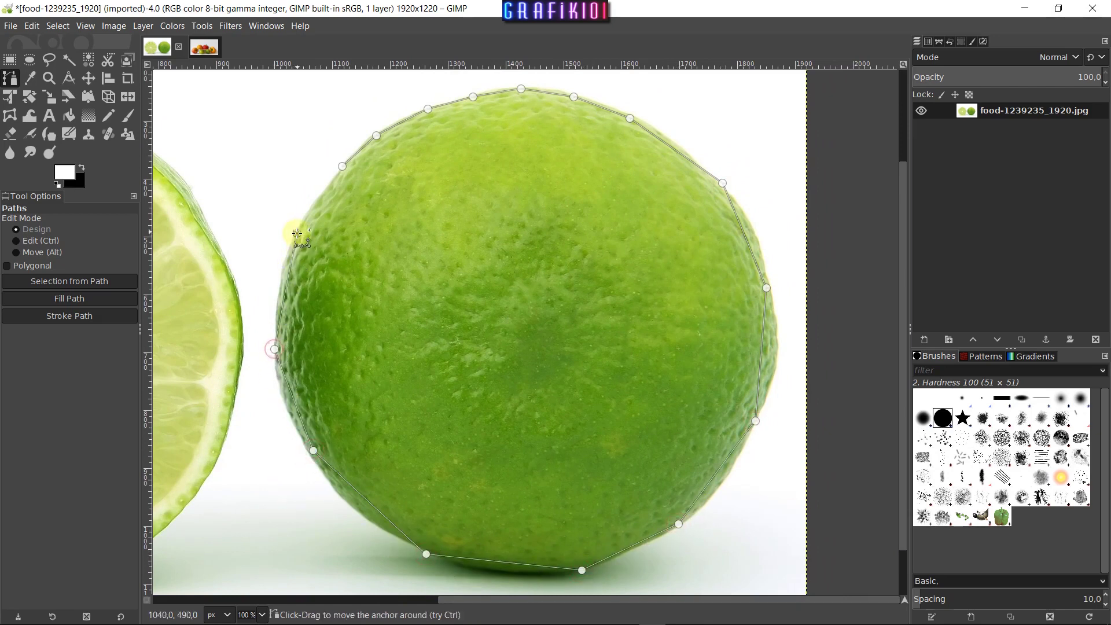
left_click(342, 167, "ctrl")
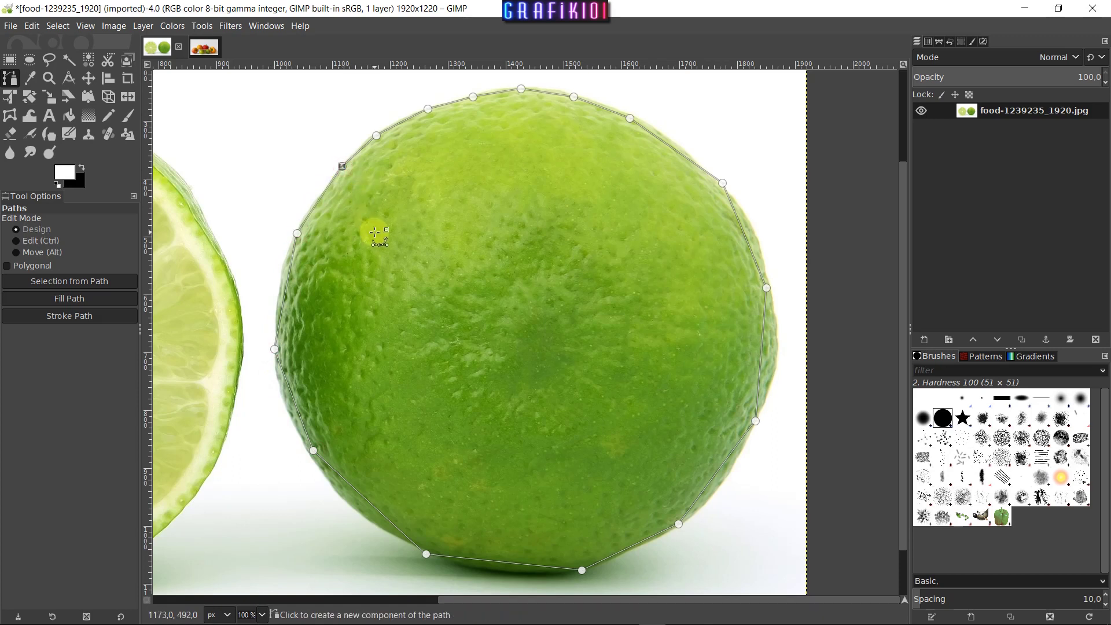
key("Return")
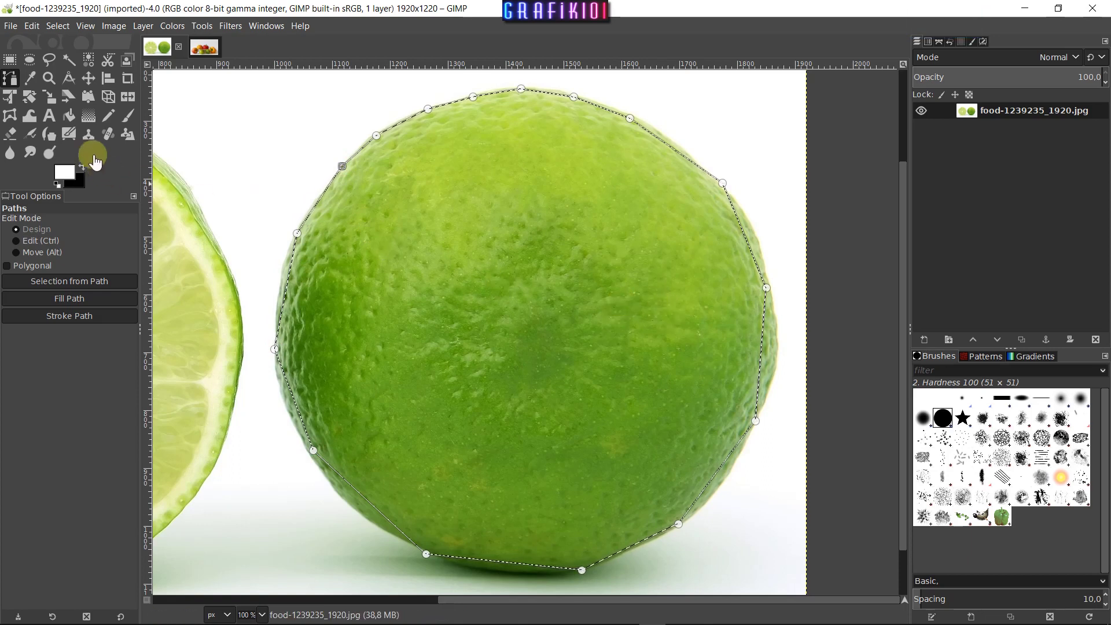
Step: Apply Select > From Path, switch to Ellipse Select, zoom out to 50% and select none
left_click(56, 26)
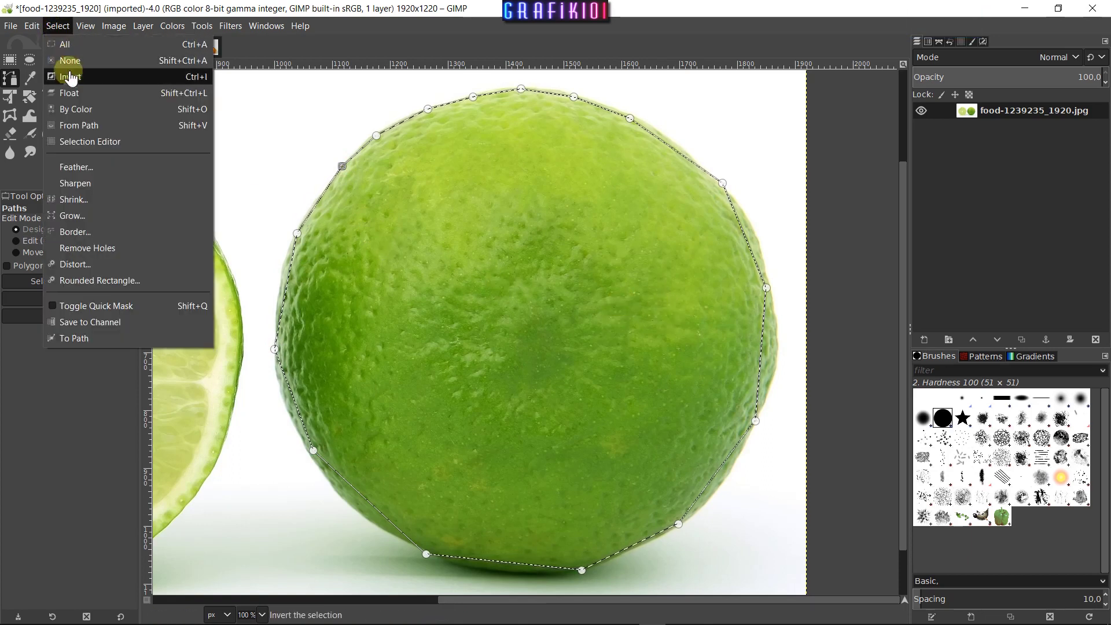
left_click(80, 132)
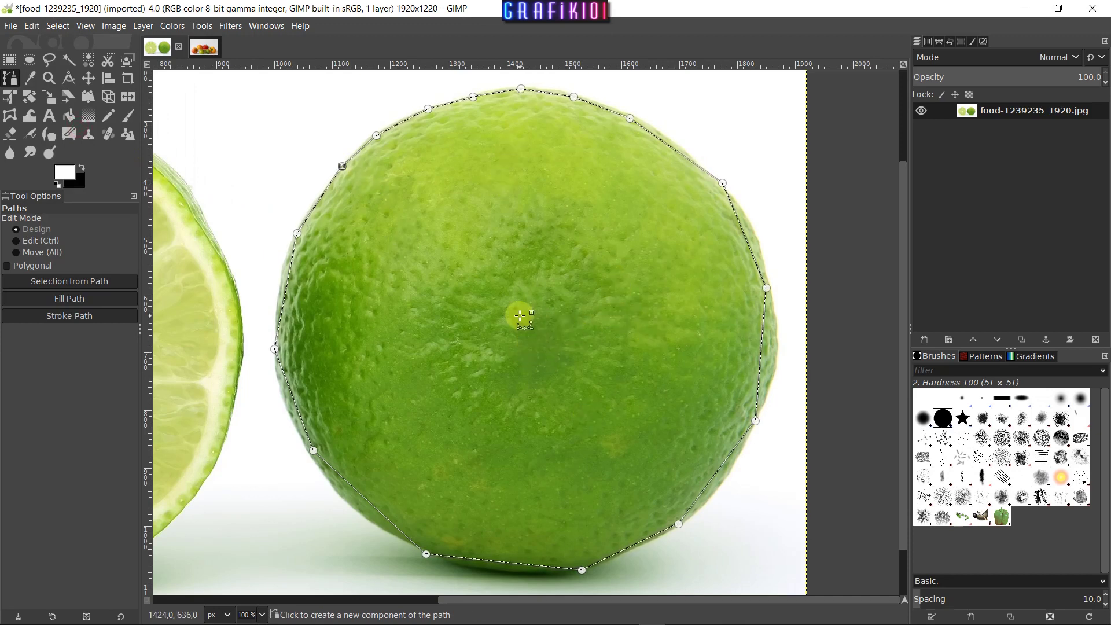
left_click(29, 59)
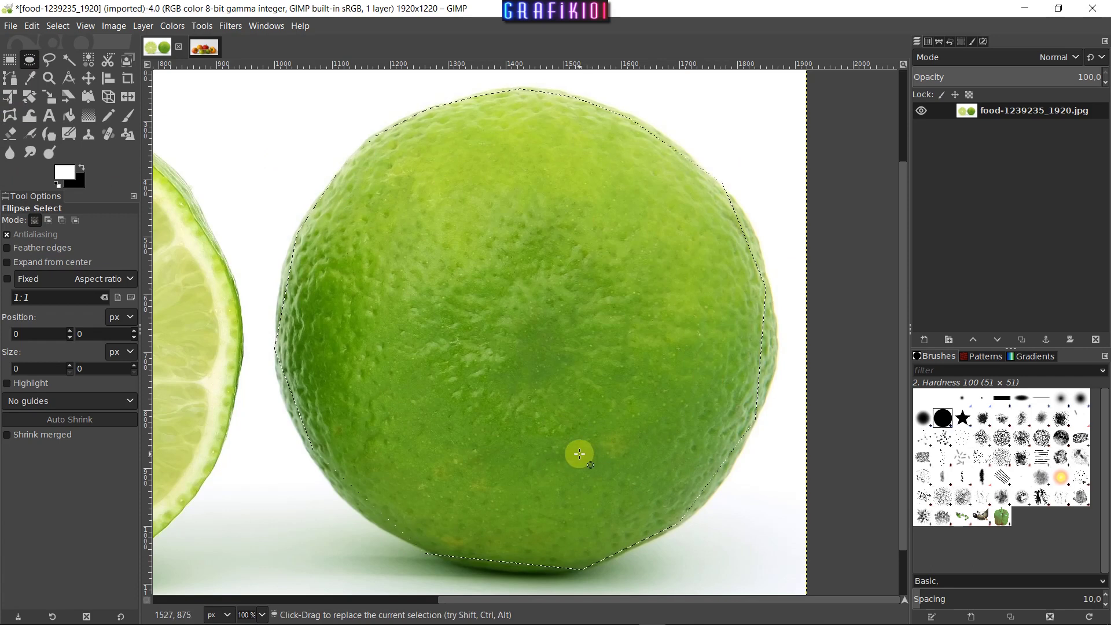
scroll(579, 453, "down", 2)
key("shift+ctrl+a")
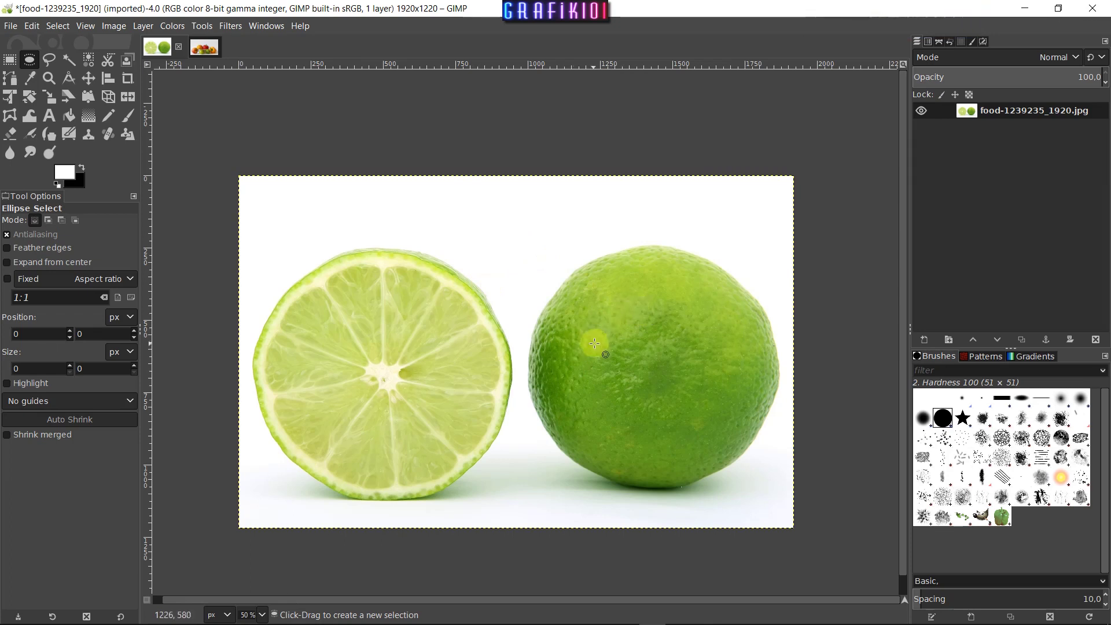
Step: Set Add mode, turn Quick Mask back on, and pick the Paintbrush at size 102.09
key("shift")
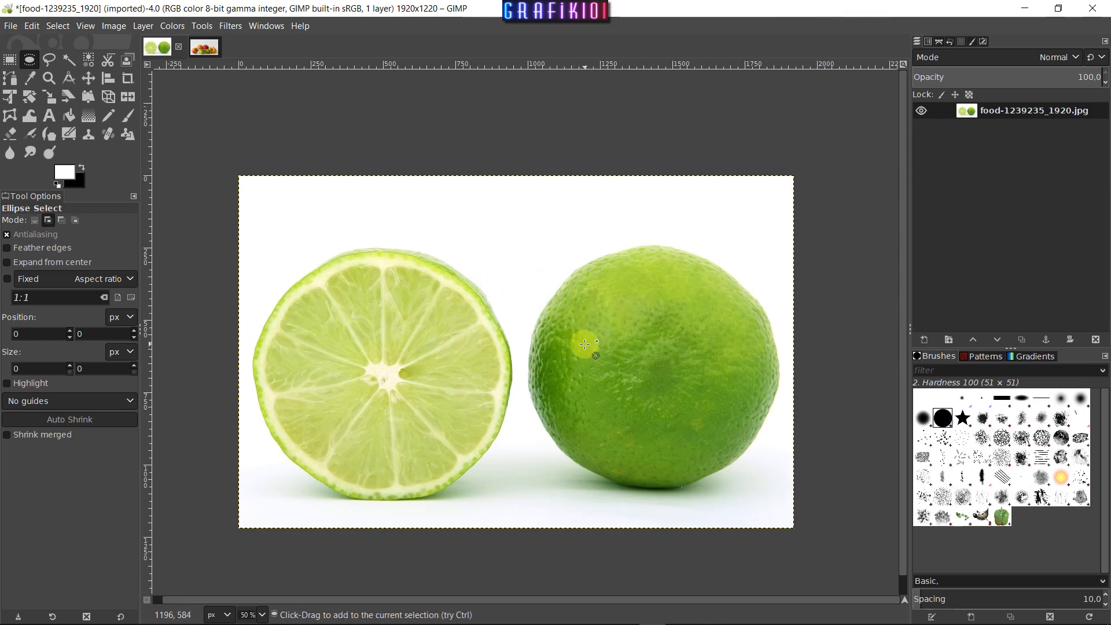
key("shift+q")
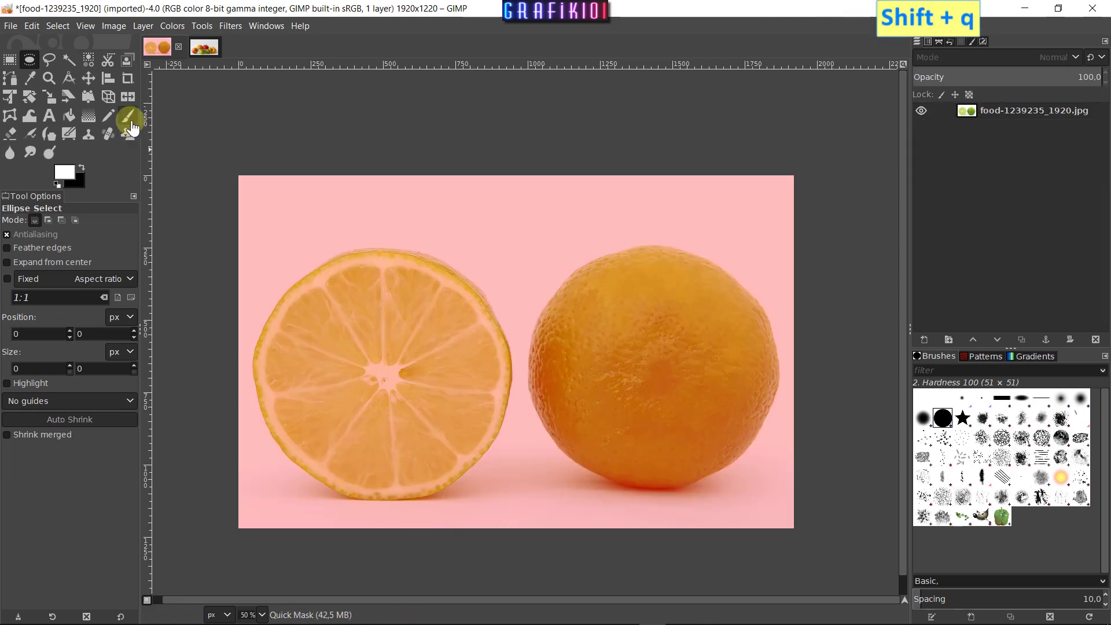
left_click(127, 116)
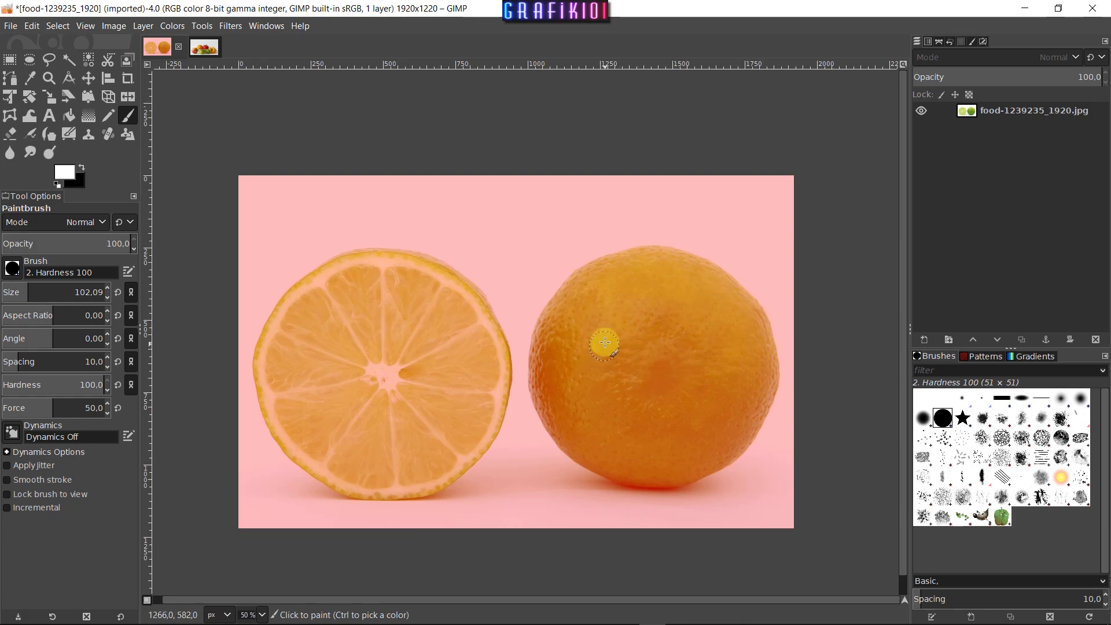
Step: At 150% zoom, paint white along the lime's upper-left edge, swapping colours with X, then view at 100%
scroll(588, 334, "up", 3, "ctrl")
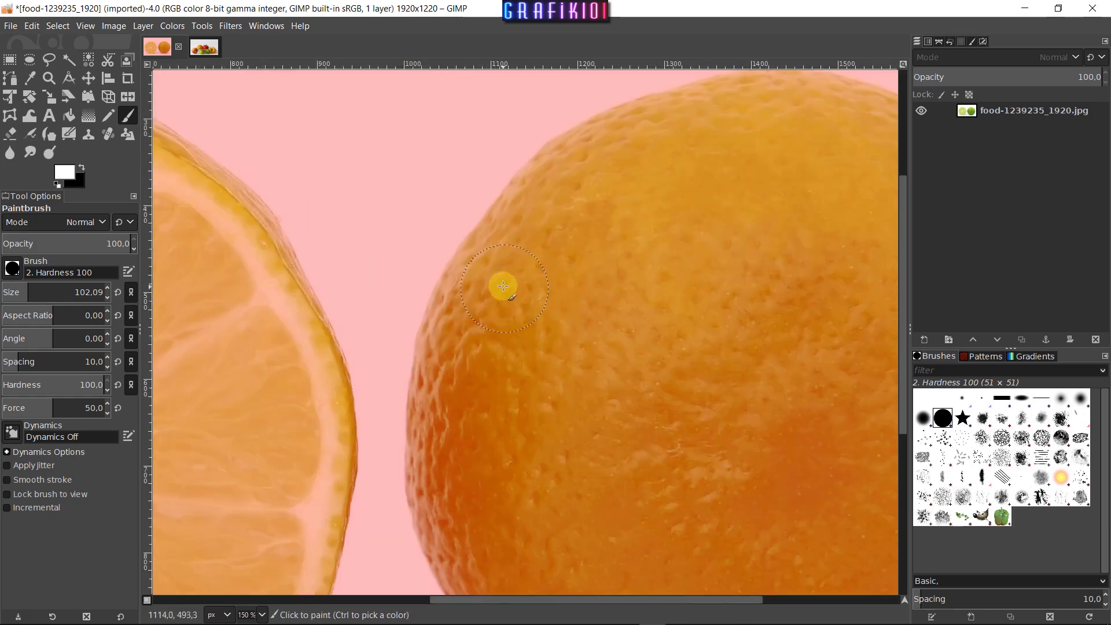
left_click_drag(495, 297, 464, 348)
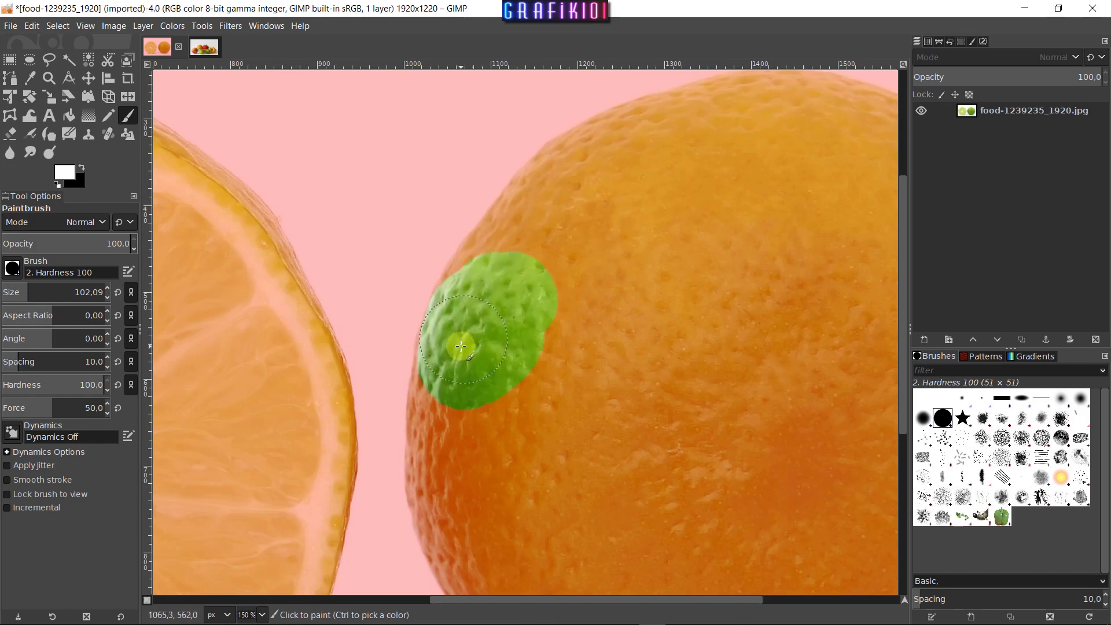
left_click_drag(474, 306, 471, 235)
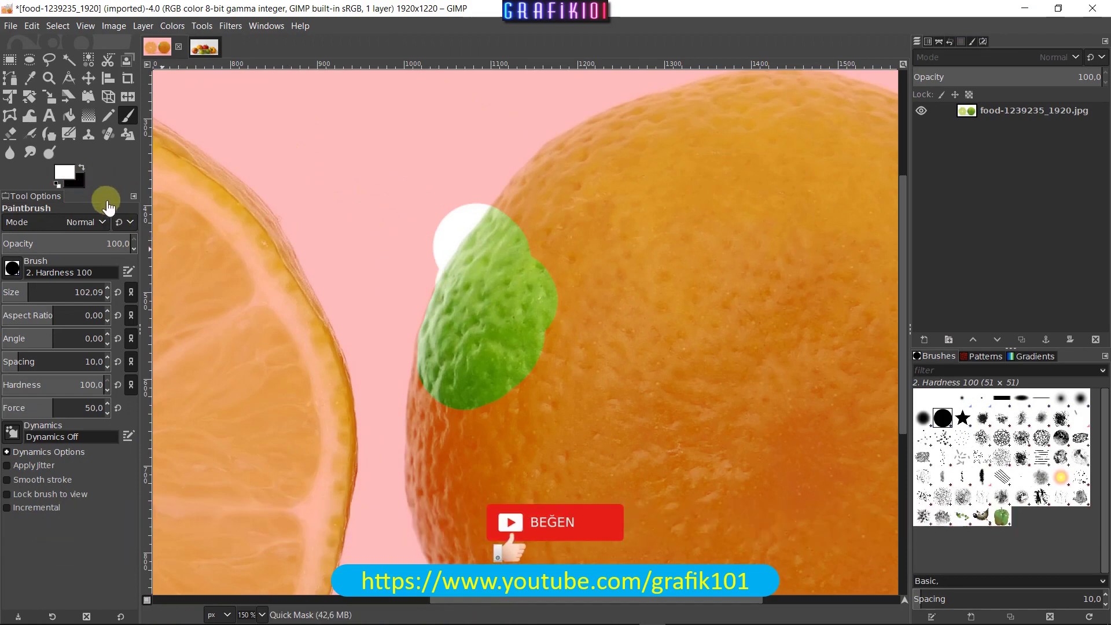
key("x")
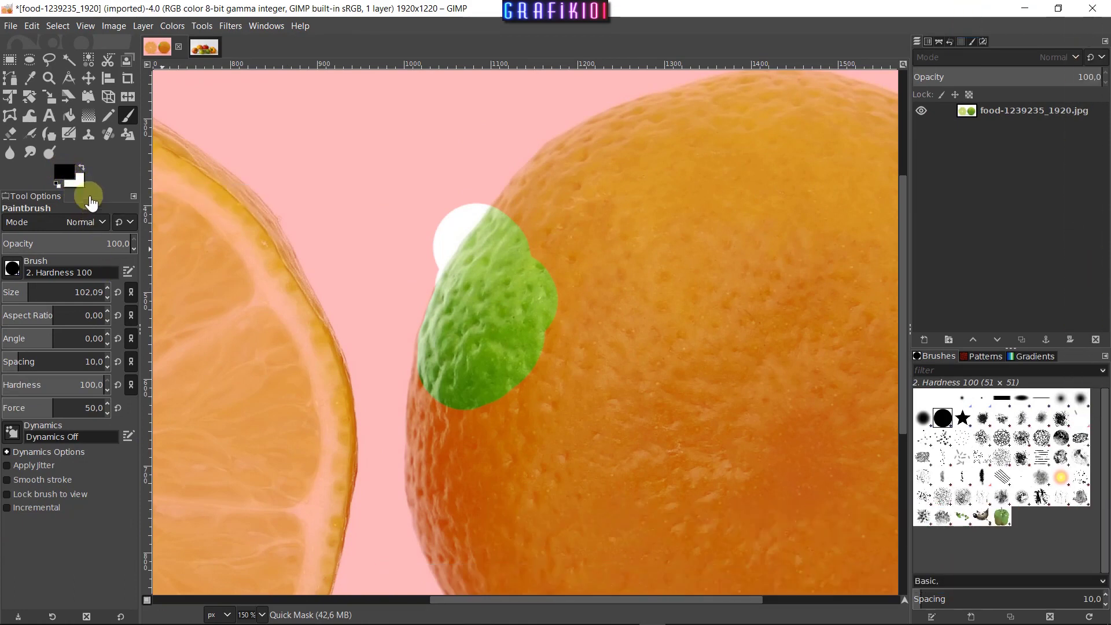
key("x")
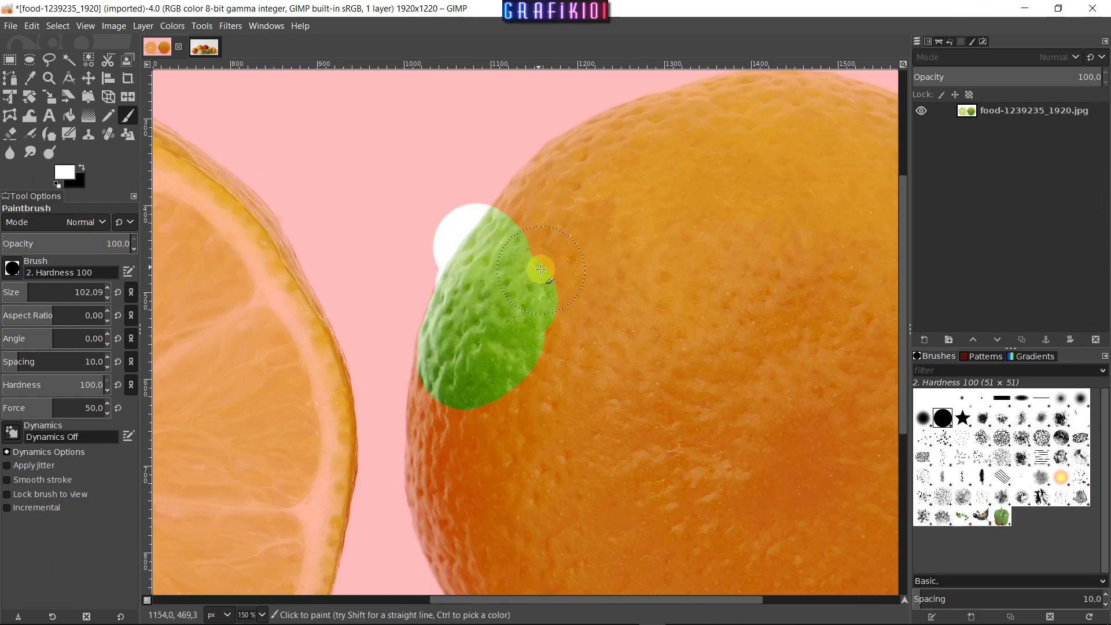
left_click_drag(464, 256, 554, 195)
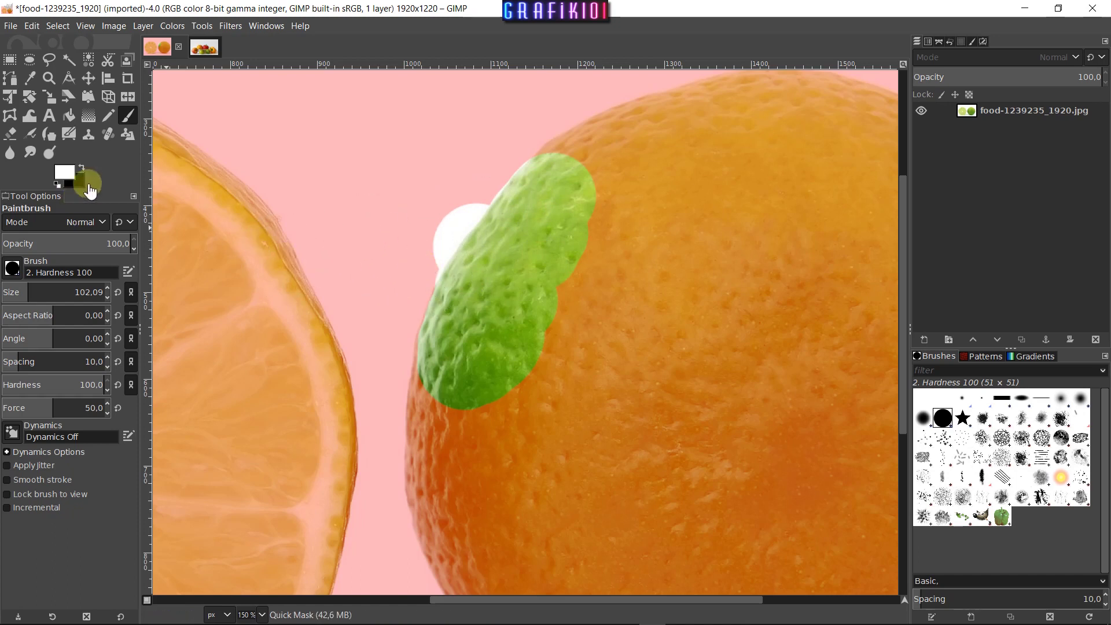
key("x")
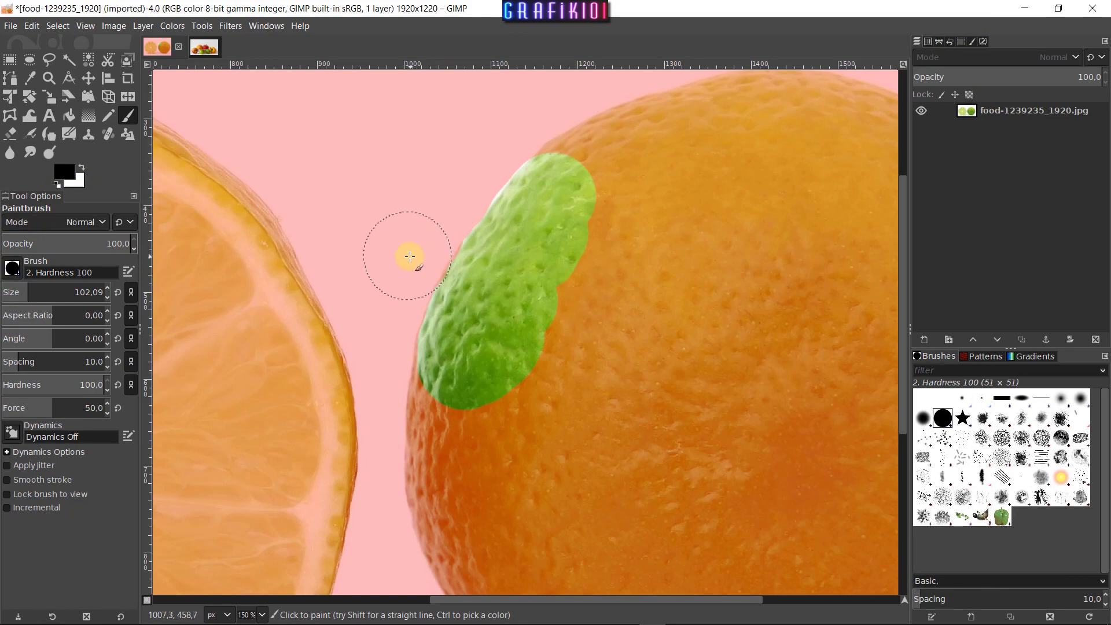
key("shift+ctrl+j")
key("grave")
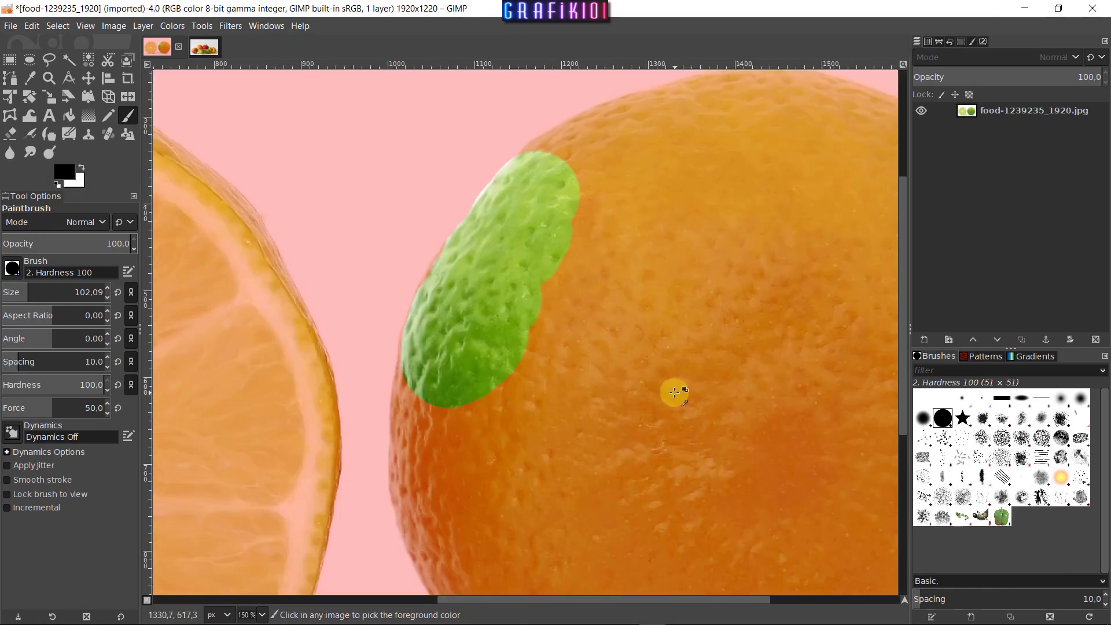
key("space")
key("1")
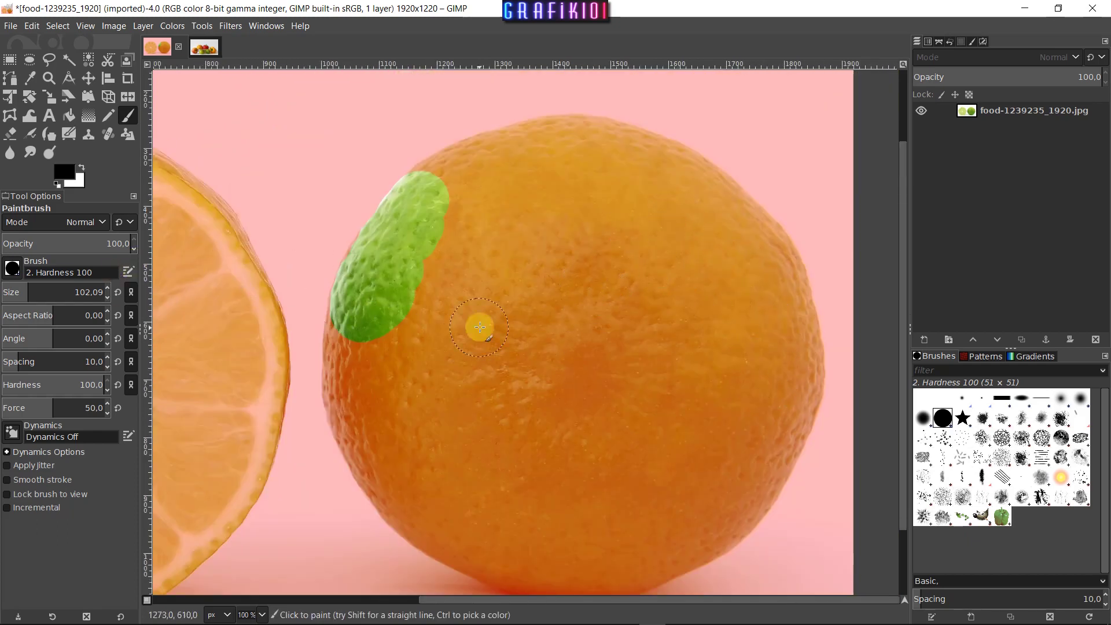
key("shift+q")
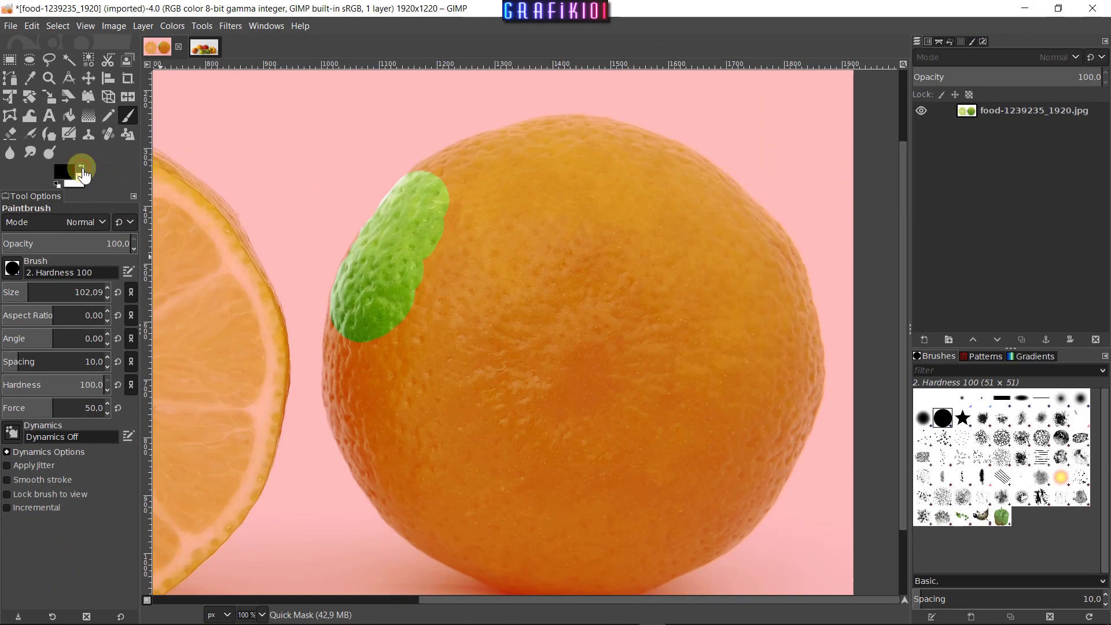
Step: Enlarge the brush to 546.54 and paint the mask off the lime's centre and top
left_click_drag(632, 283, 606, 374)
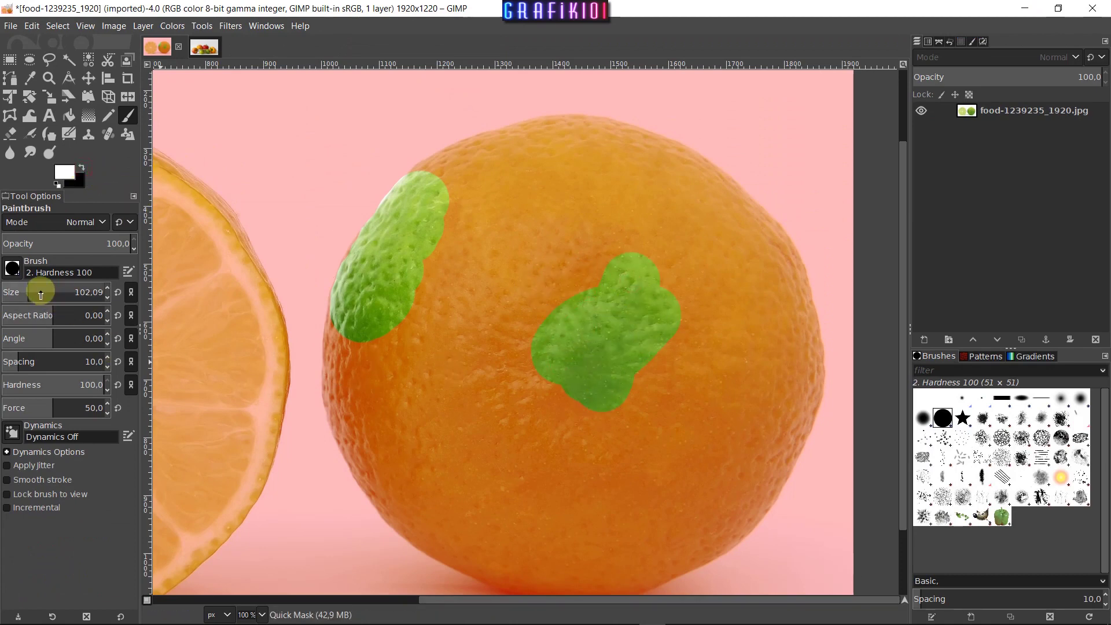
left_click_drag(28, 292, 74, 295)
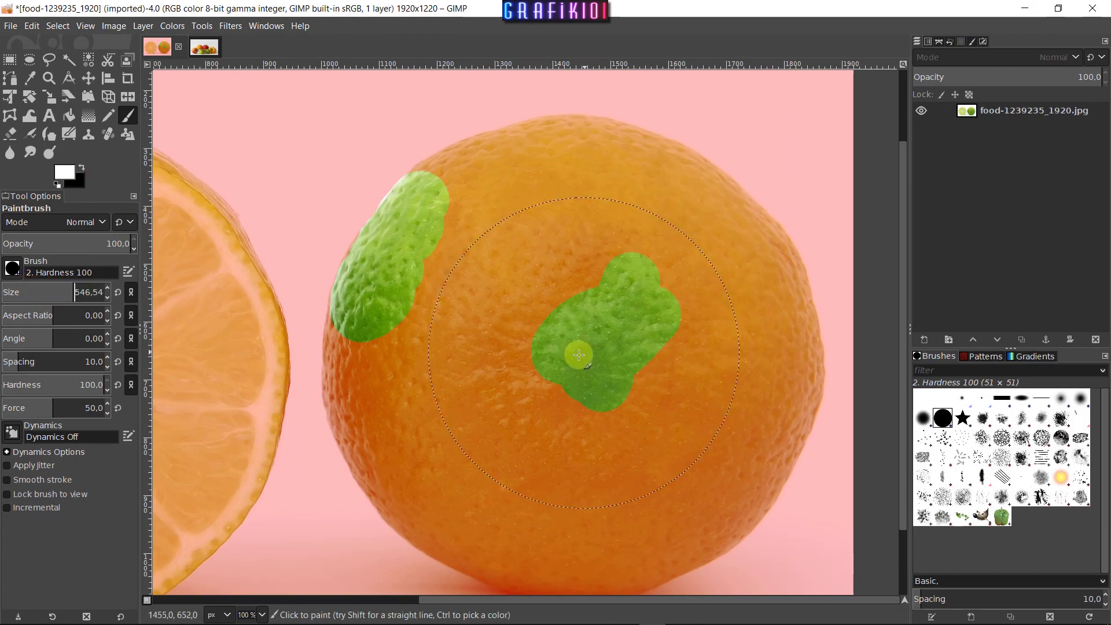
left_click_drag(577, 347, 578, 421)
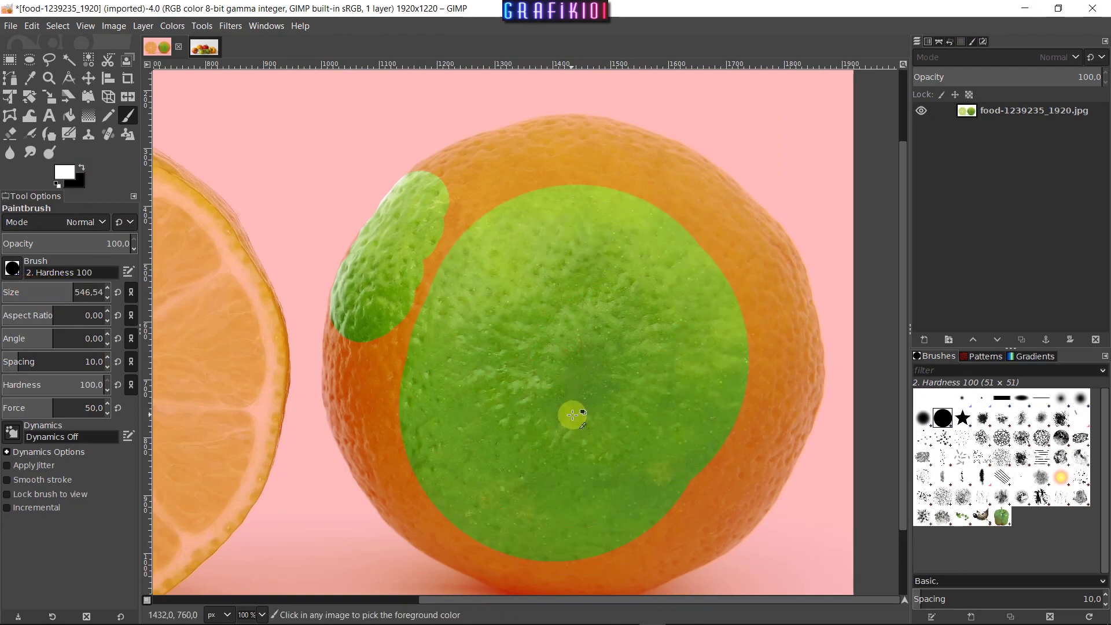
scroll(572, 412, "down", 2)
mouse_move(552, 365)
left_mouse_down()
mouse_move(551, 336)
mouse_move(585, 342)
mouse_move(607, 379)
mouse_move(594, 409)
mouse_move(575, 434)
mouse_move(547, 441)
mouse_move(512, 416)
mouse_move(538, 342)
mouse_move(567, 331)
mouse_move(622, 377)
mouse_move(607, 446)
left_mouse_up()
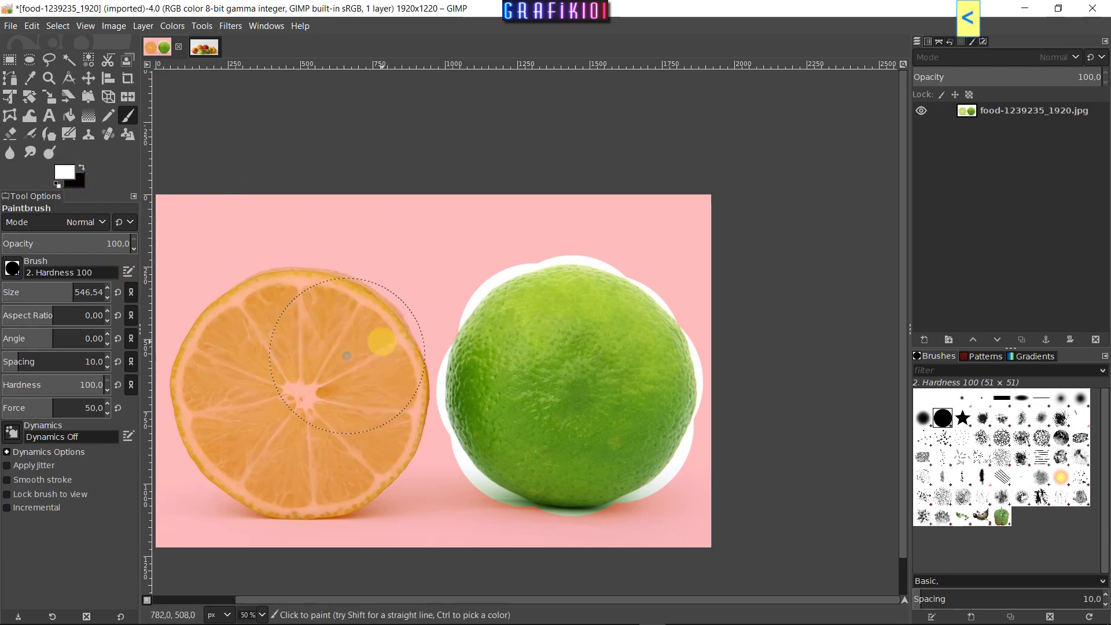
Step: Set black as the paint colour, shrink the Paintbrush, and mask the white rim along the lime's edge
key("x")
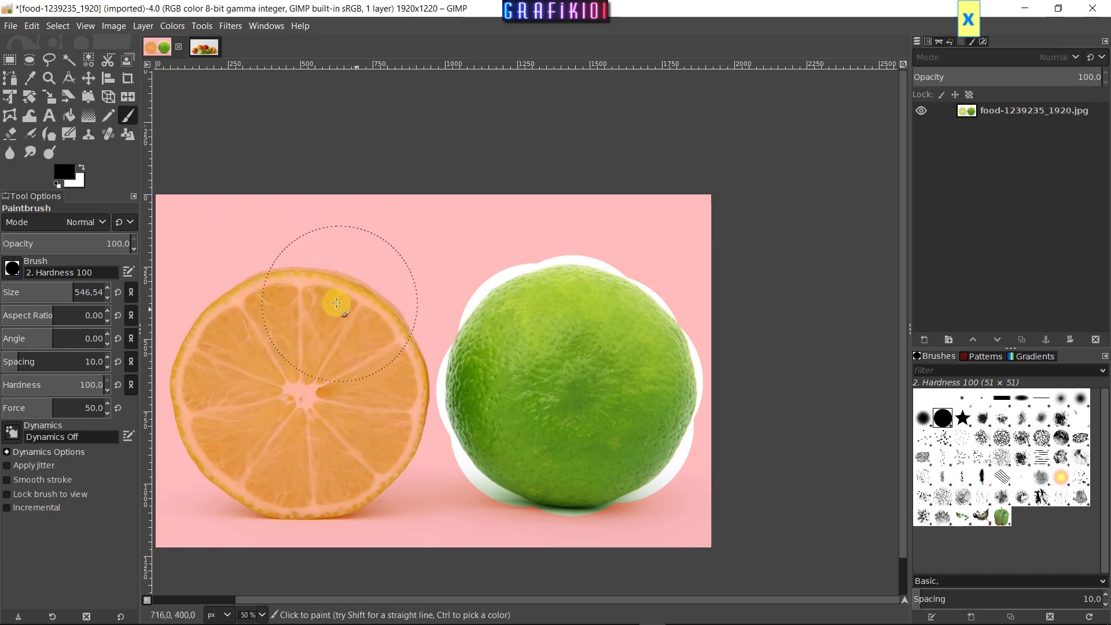
mouse_move(45, 291)
left_mouse_down()
mouse_move(15, 300)
mouse_move(79, 297)
left_mouse_up()
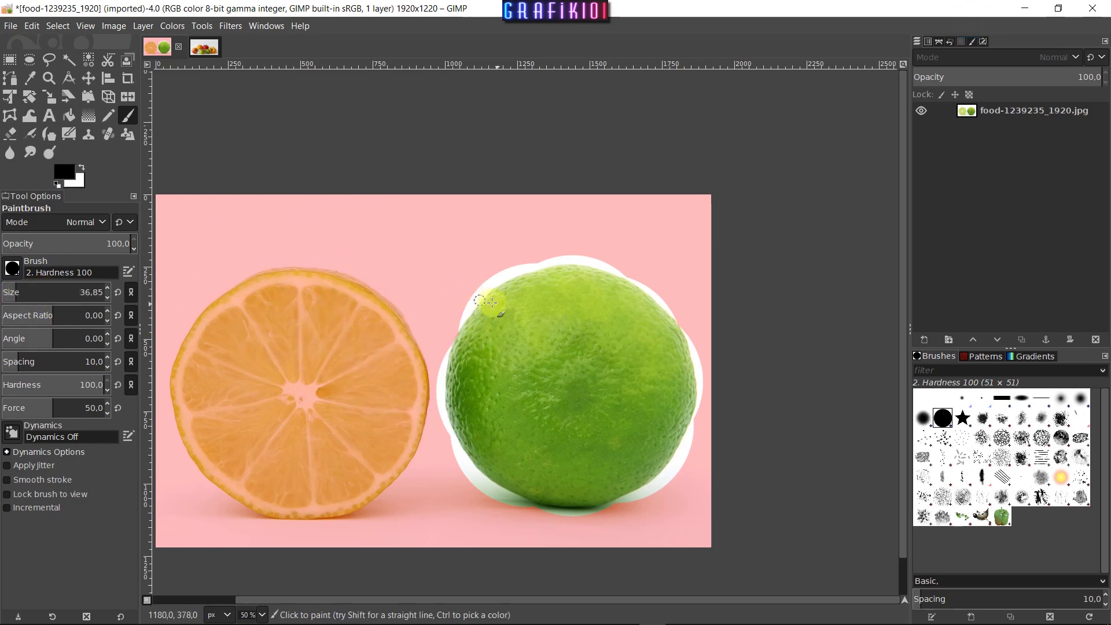
scroll(567, 329, "up", 5)
scroll(509, 278, "down", 1)
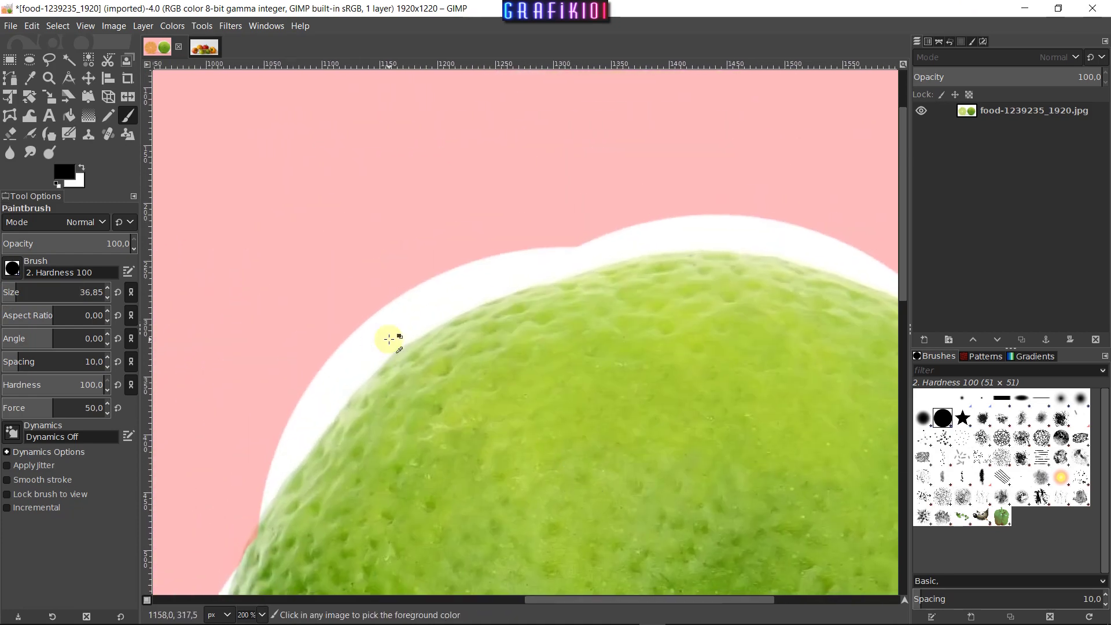
scroll(389, 338, "up", 1)
left_click_drag(433, 285, 313, 369)
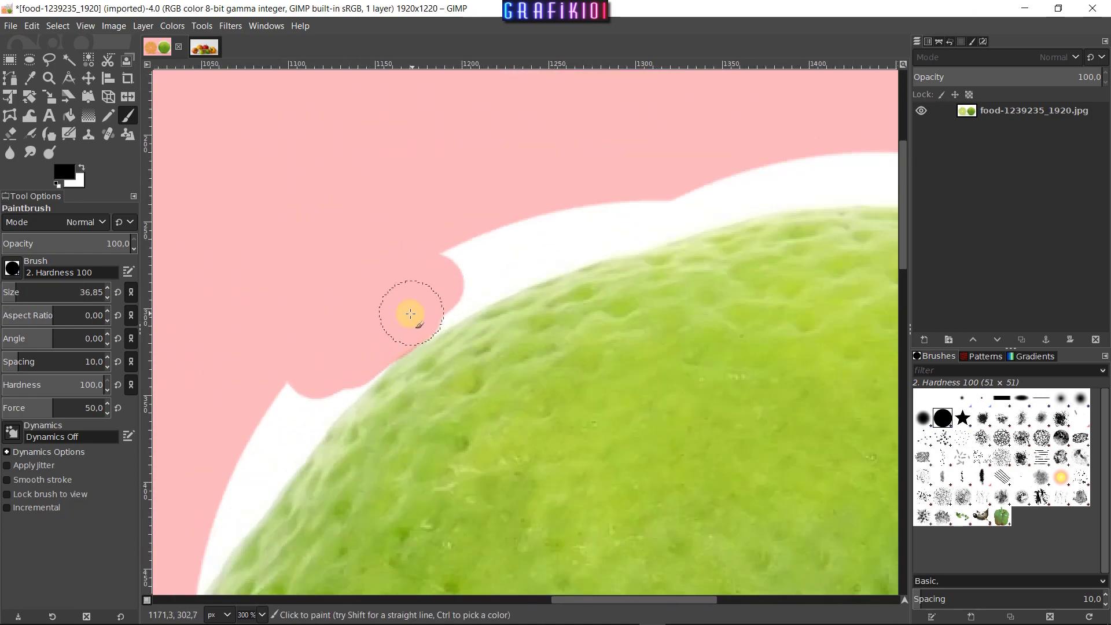
left_click_drag(410, 313, 478, 278)
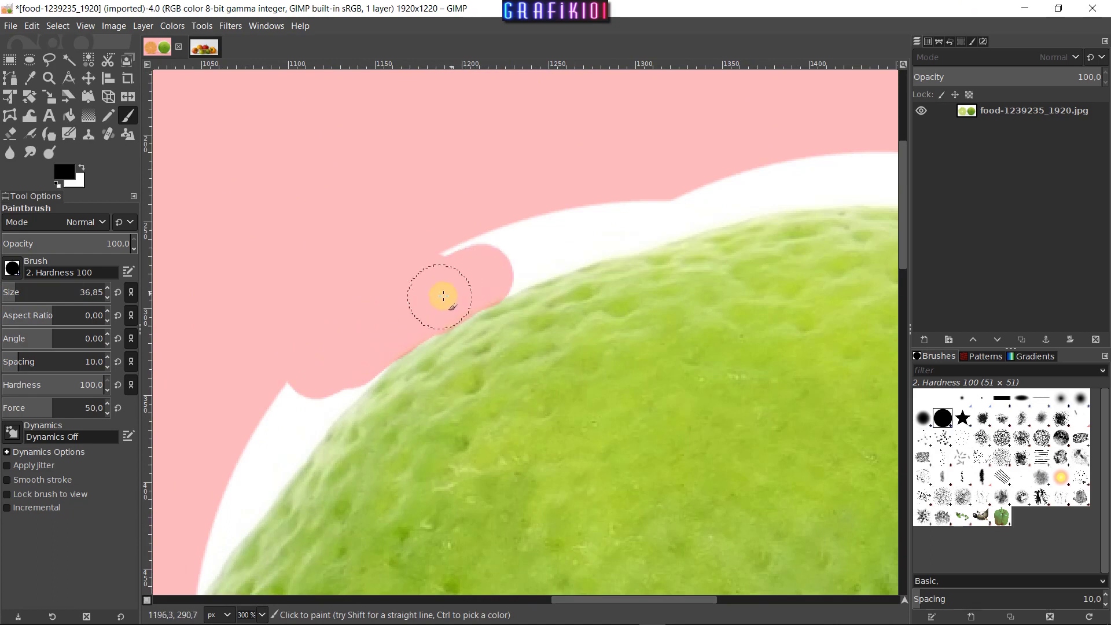
Step: Paint out the remaining white rim bumps around the lime
scroll(443, 296, "right", 3)
scroll(443, 295, "up", 2)
left_click_drag(412, 304, 371, 319)
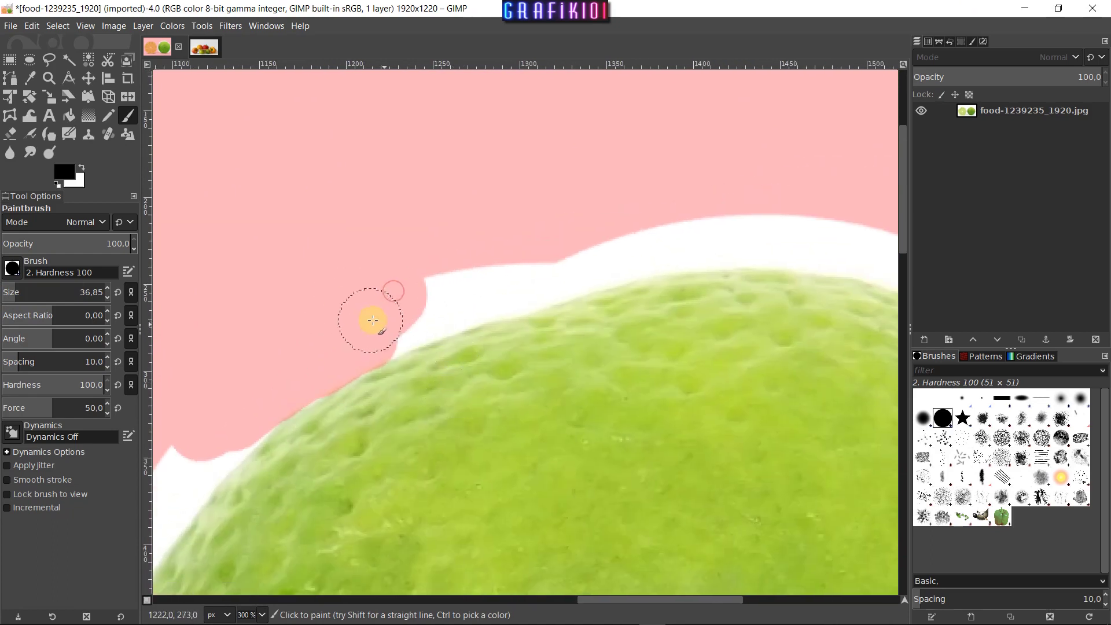
scroll(486, 354, "up", 1)
scroll(446, 337, "up", 2)
scroll(428, 328, "down", 1)
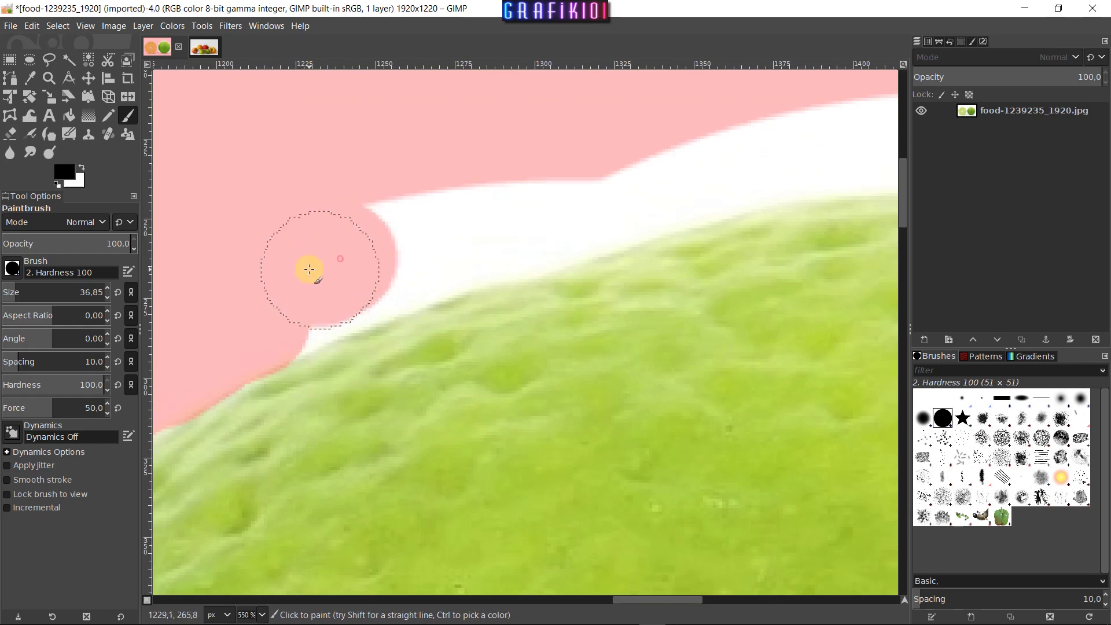
mouse_move(297, 286)
left_mouse_down()
mouse_move(292, 296)
mouse_move(384, 218)
mouse_move(349, 263)
left_mouse_up()
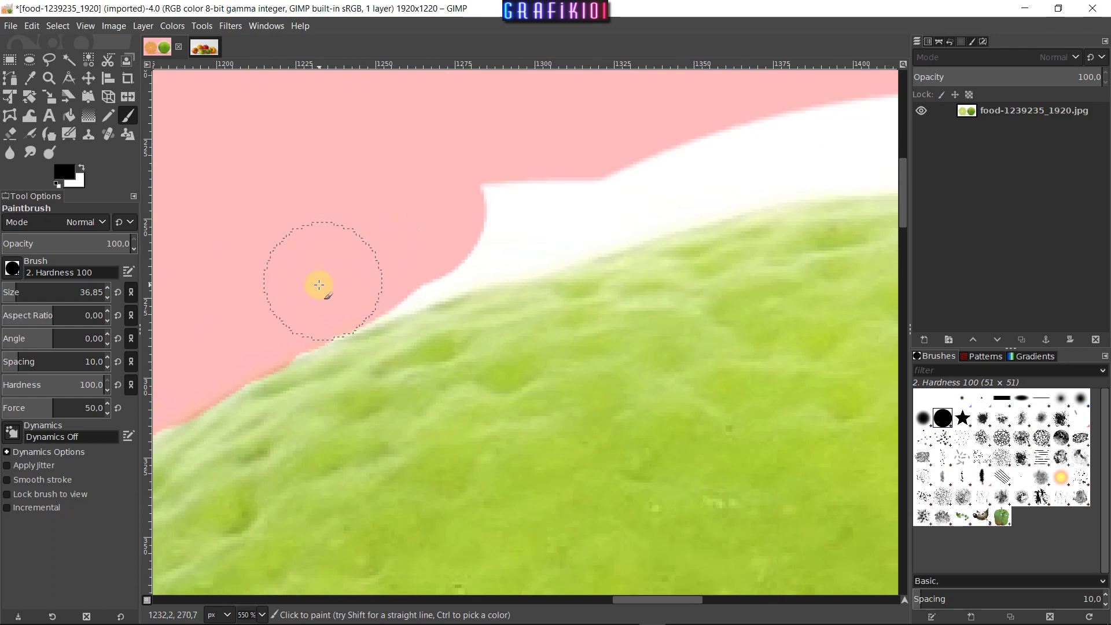
scroll(416, 272, "right", 3)
scroll(416, 272, "up", 2)
mouse_move(397, 315)
left_mouse_down()
mouse_move(385, 256)
mouse_move(353, 273)
left_mouse_up()
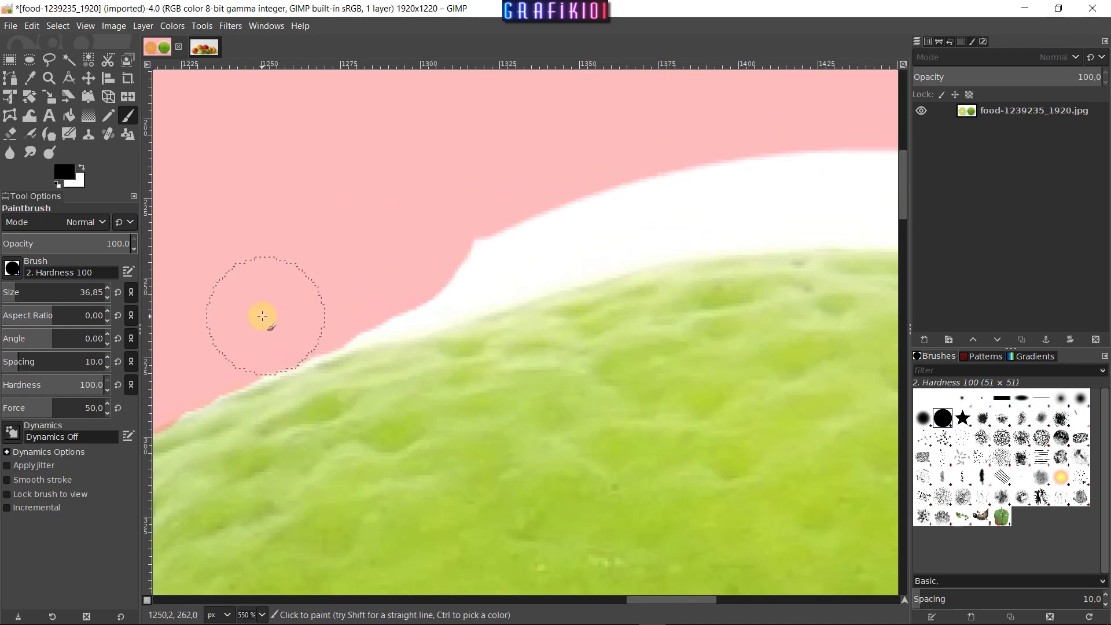
scroll(511, 218, "left", 4)
scroll(511, 219, "down", 2)
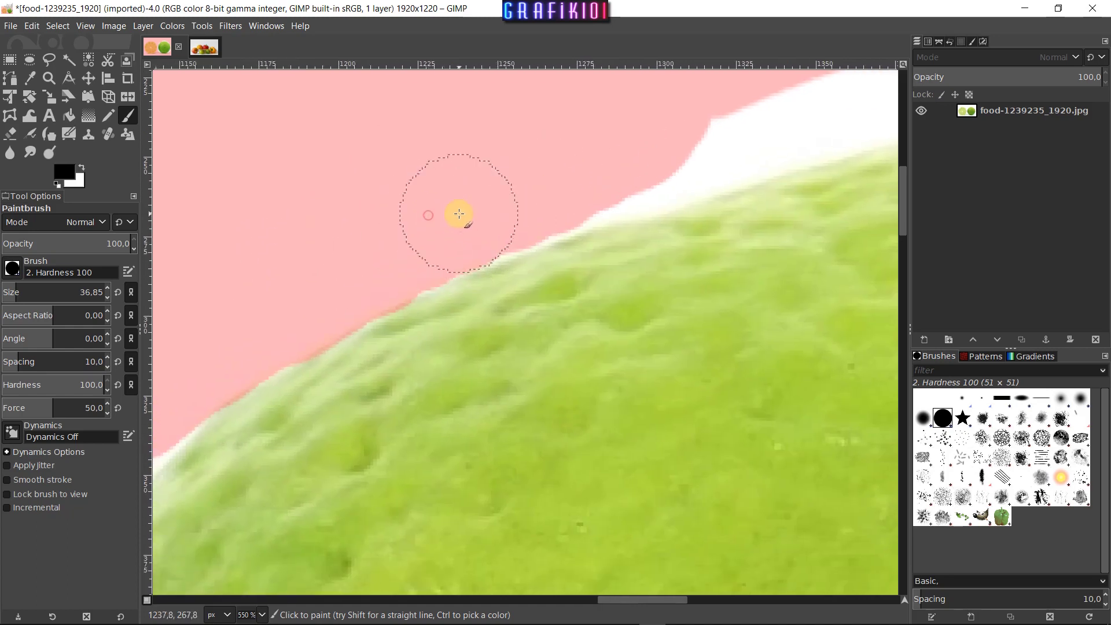
scroll(516, 280, "down", 3)
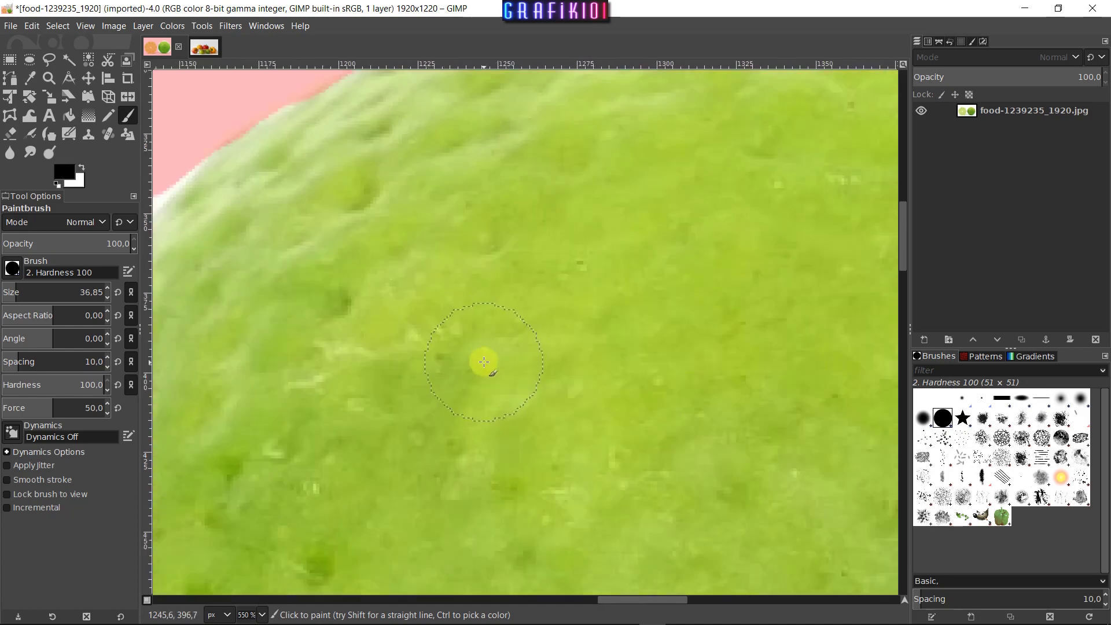
scroll(479, 363, "down", 2)
scroll(483, 329, "down", 1)
scroll(457, 303, "down", 2)
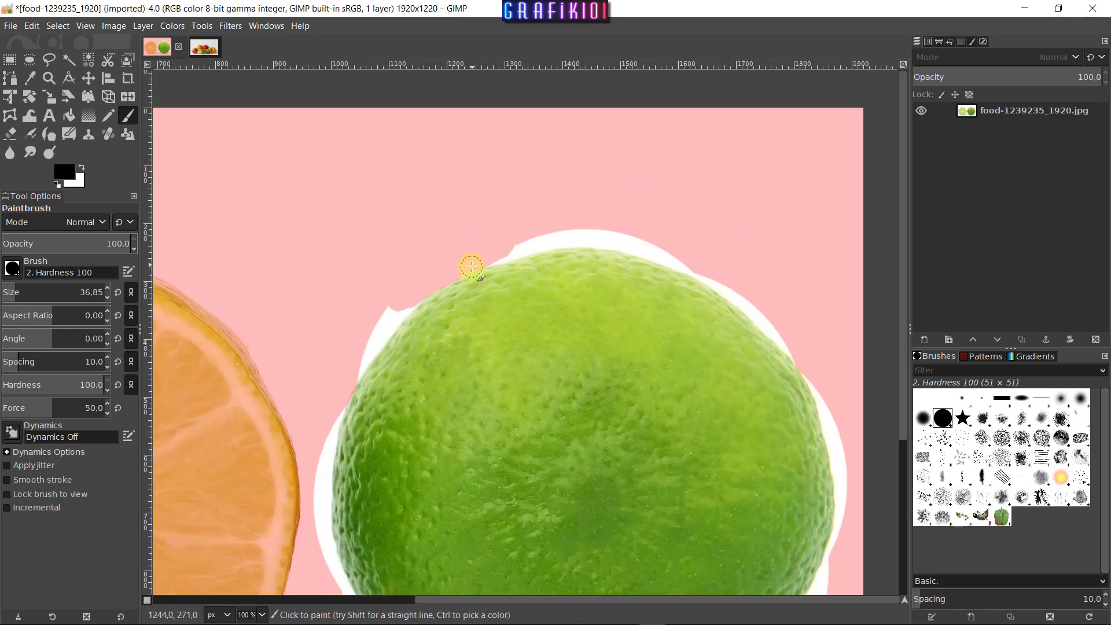
scroll(472, 267, "up", 4)
scroll(508, 470, "up", 3)
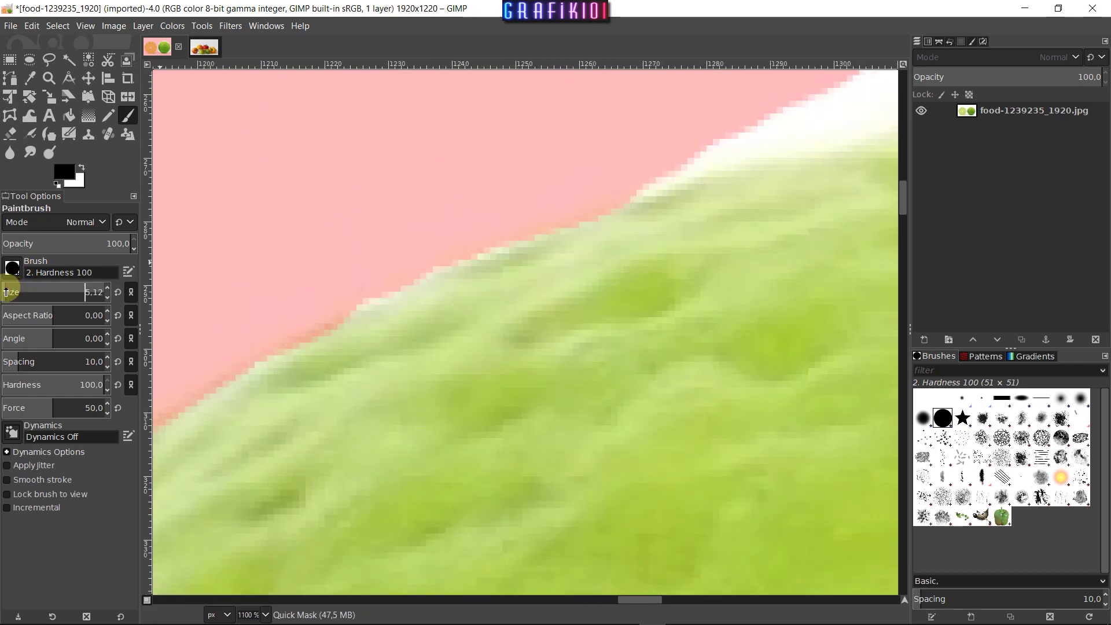
Step: Adjust the Paintbrush size and scroll down to review the mask around the lime
left_click_drag(6, 292, 17, 289)
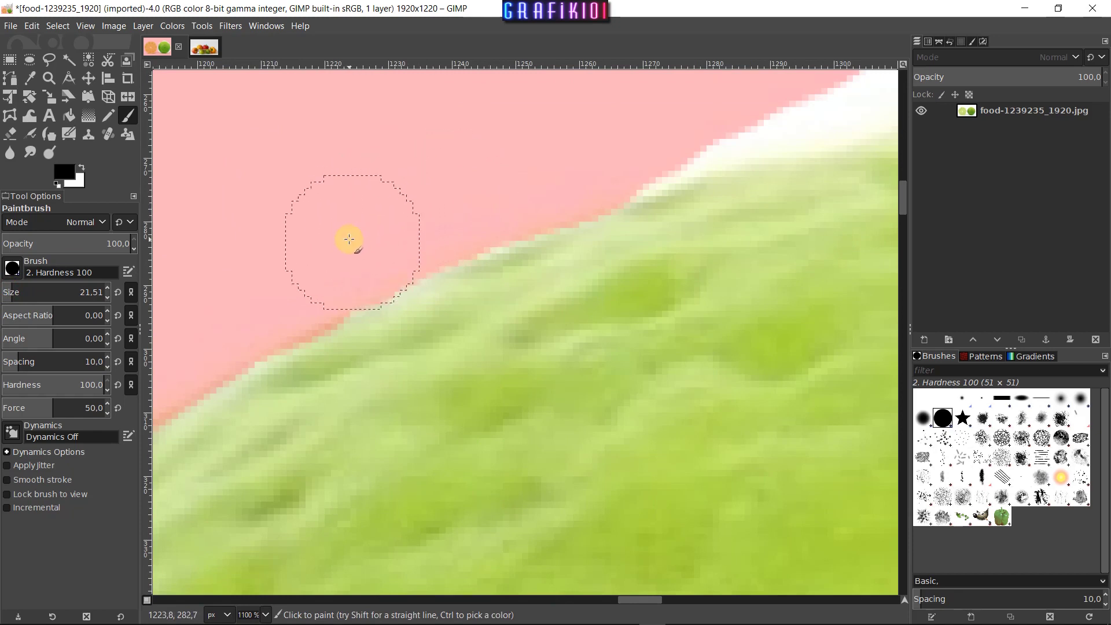
scroll(578, 278, "down", 2)
scroll(521, 359, "down", 1)
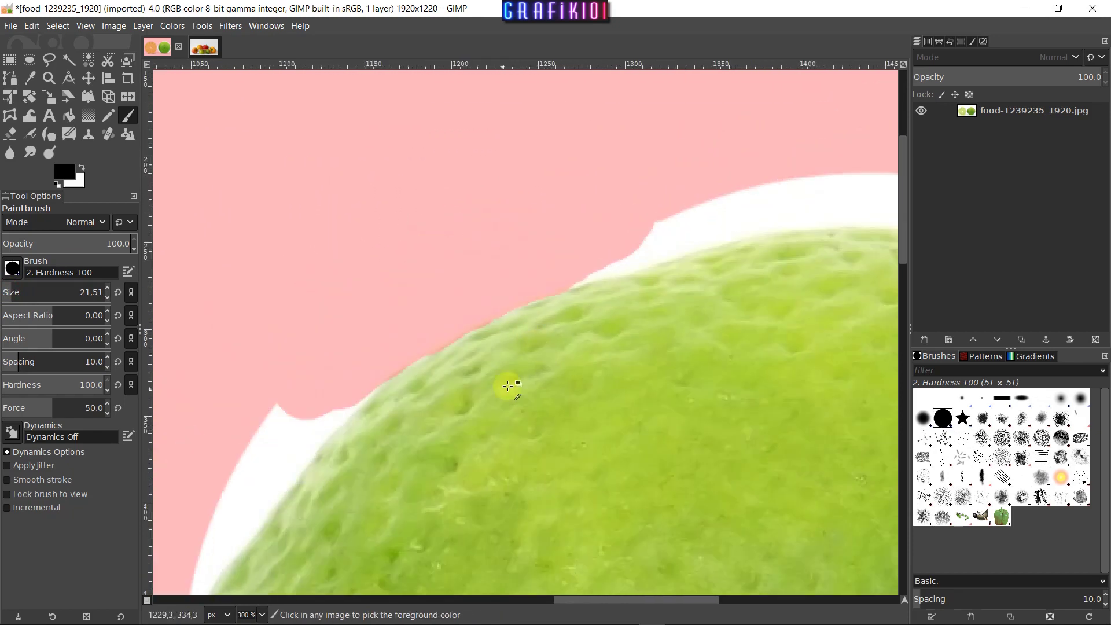
scroll(451, 417, "down", 1)
scroll(530, 230, "down", 2, "ctrl")
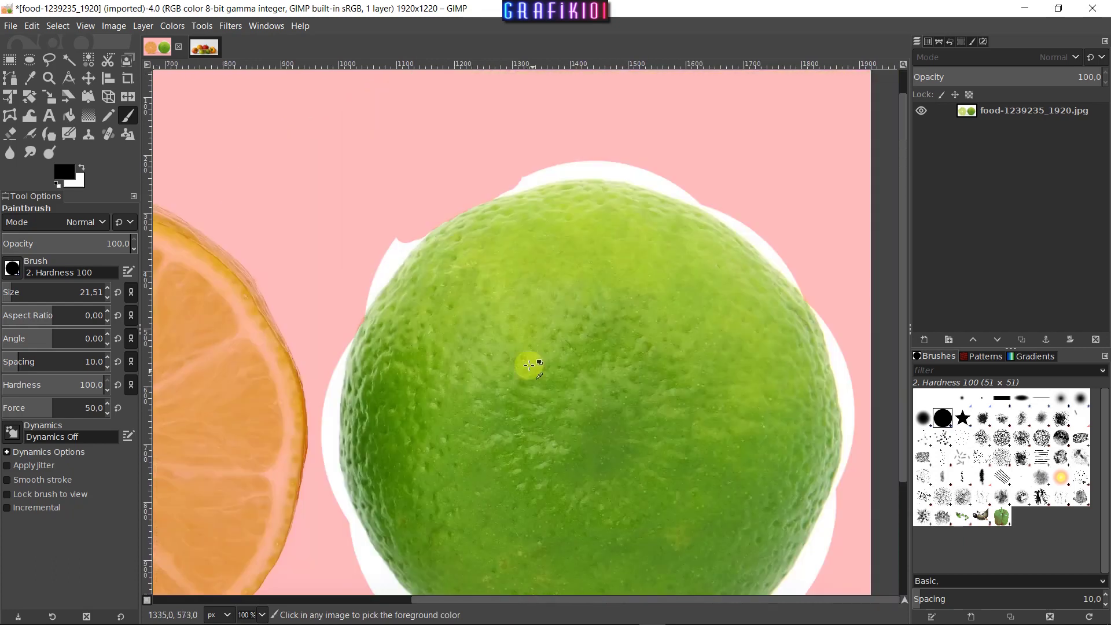
scroll(519, 347, "down", 1, "ctrl")
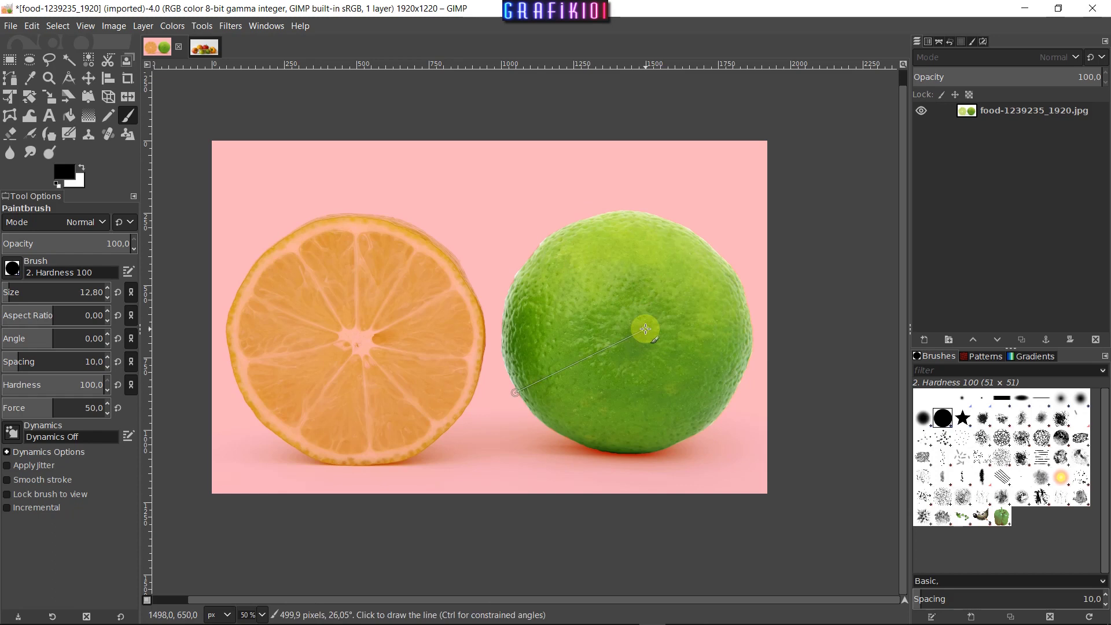
Step: Turn the lime's Quick Mask into a selection and feather its edge by 5 px
key("shift+q")
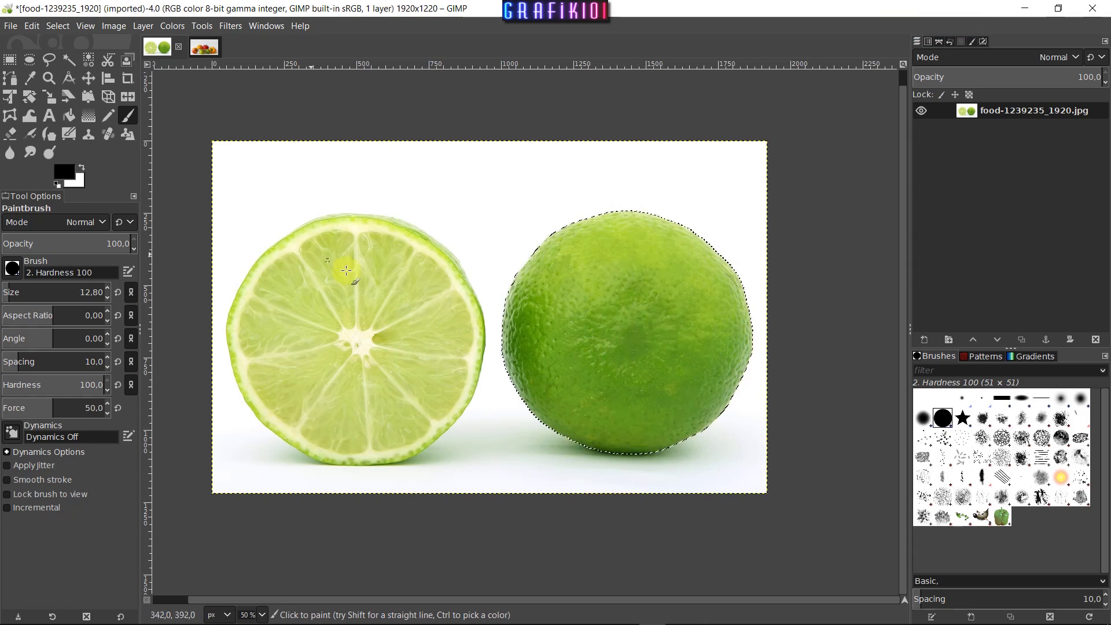
left_click(59, 26)
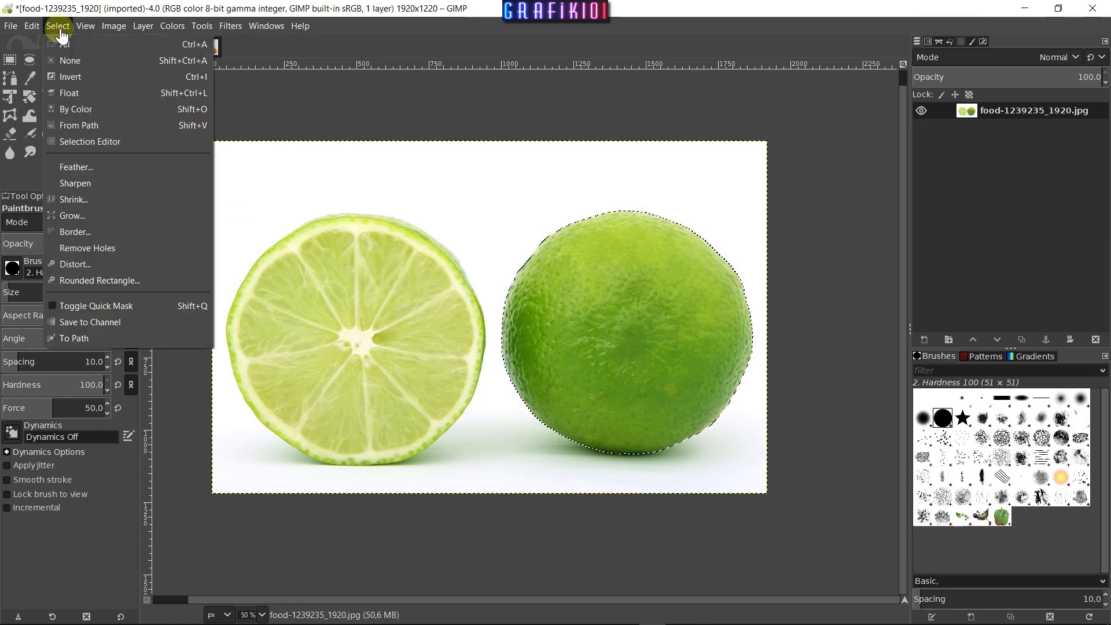
left_click(101, 167)
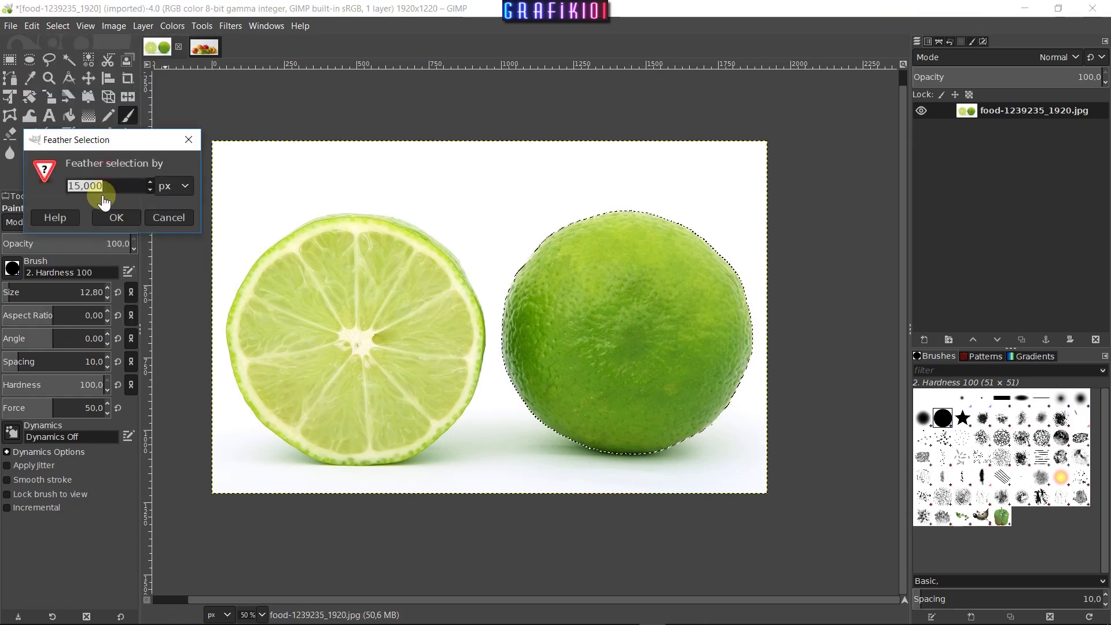
type("5")
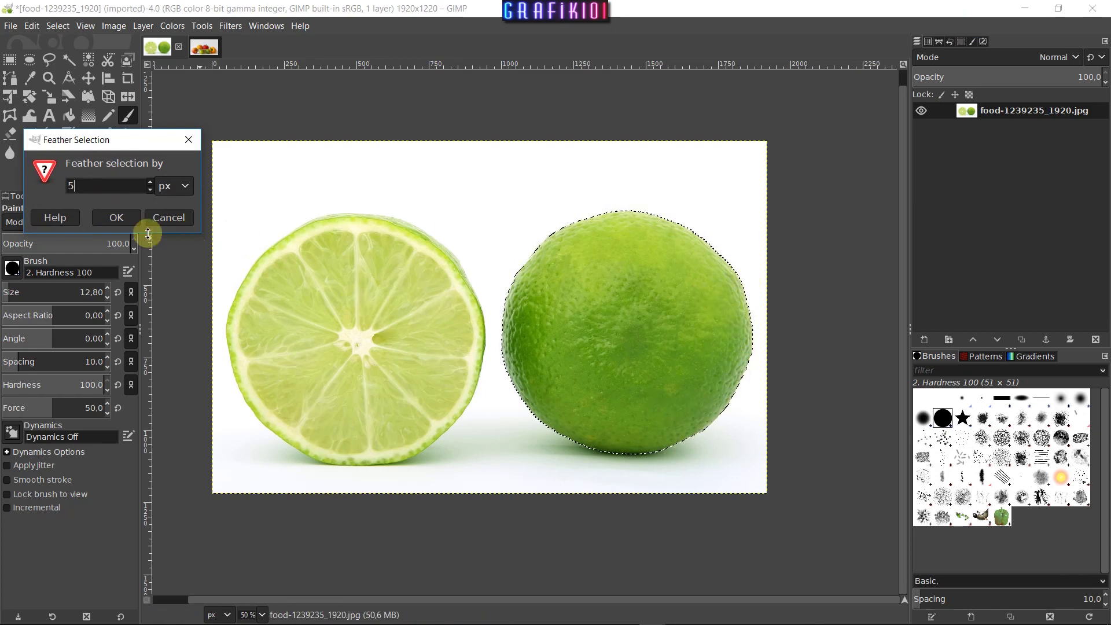
left_click(124, 220)
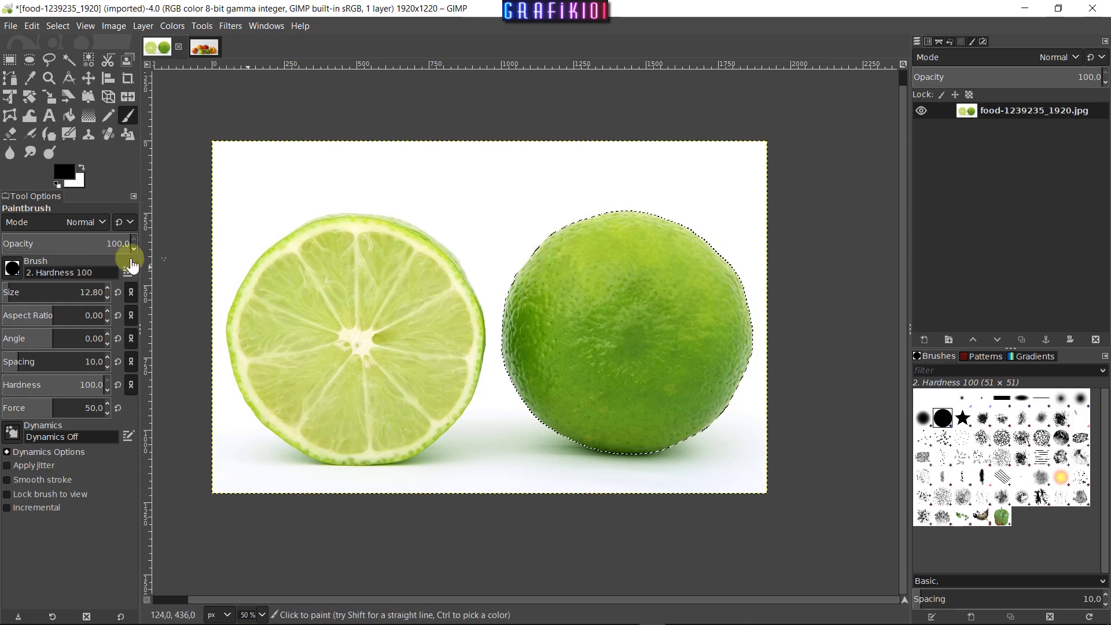
Step: Copy the feathered lime to the clipboard and deselect everything
key("ctrl+c")
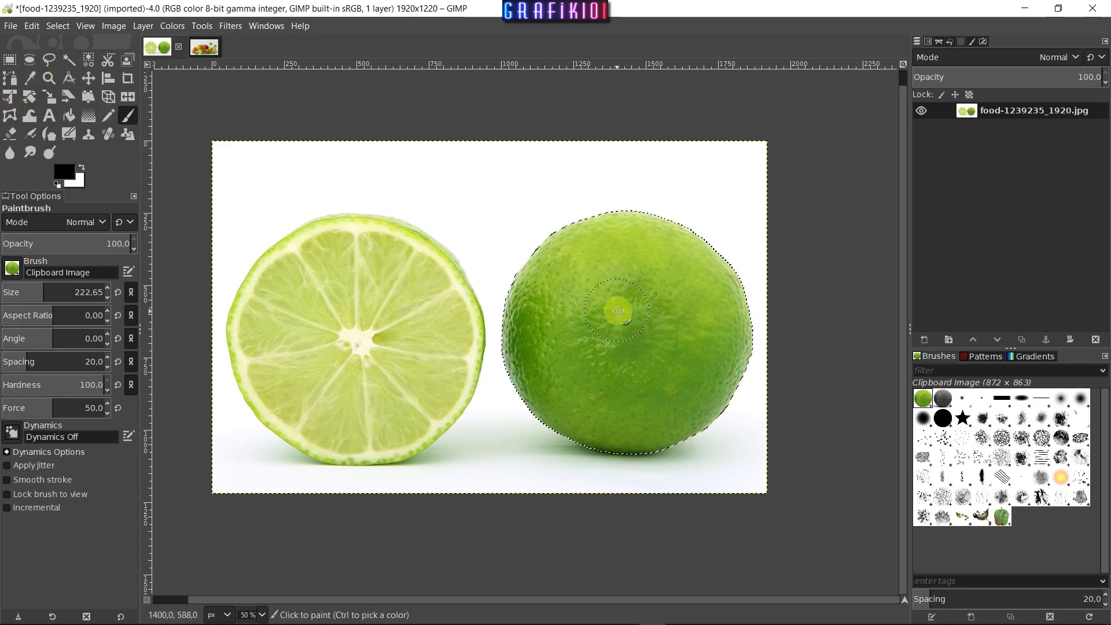
key("ctrl+shift+a")
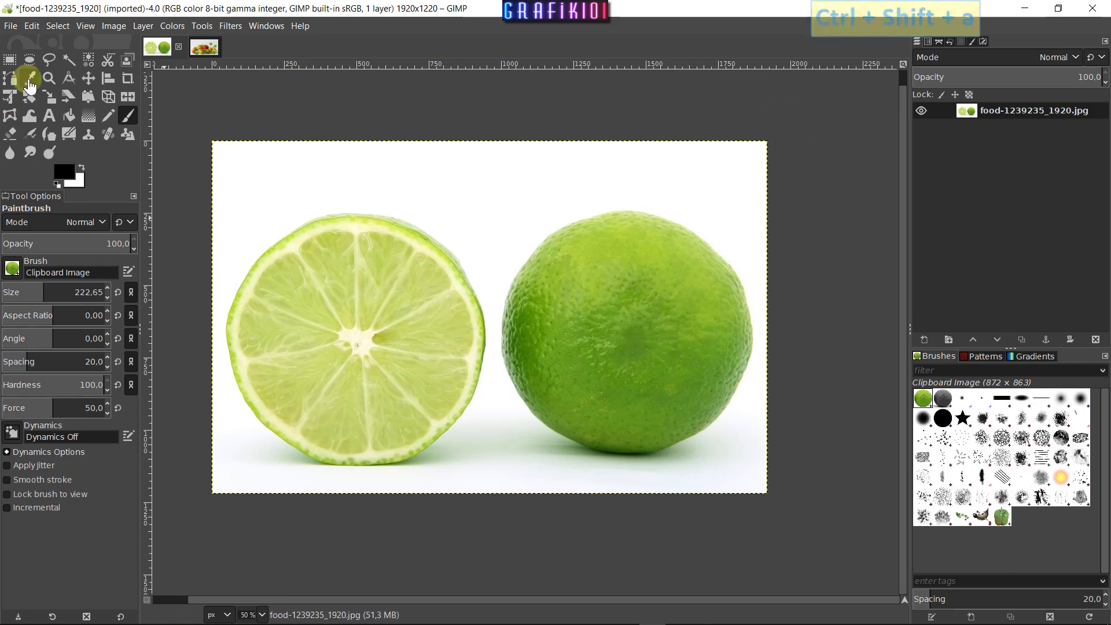
Step: Fit an elliptical selection tightly around the whole lime and copy it
left_click(29, 60)
left_click_drag(255, 222, 485, 463)
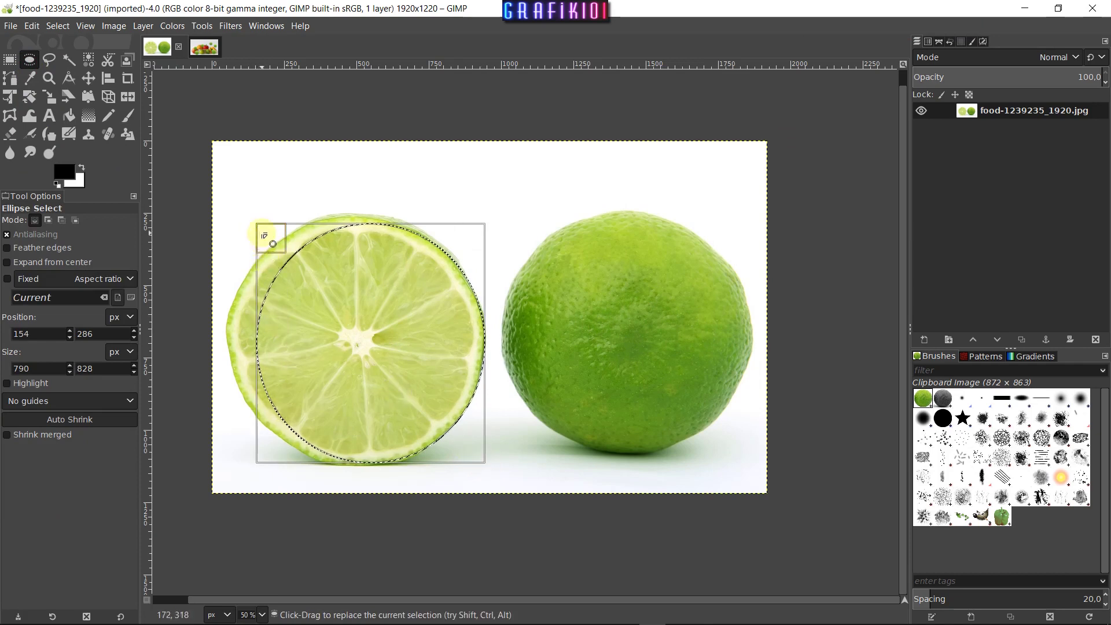
left_click_drag(259, 231, 232, 228)
left_click_drag(467, 441, 465, 436)
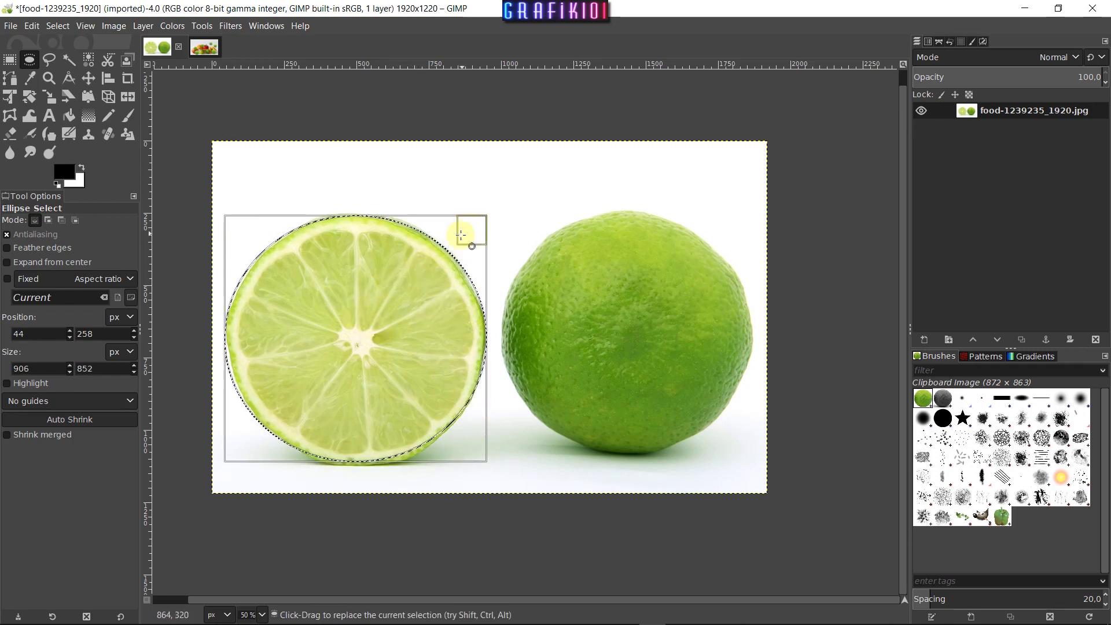
left_click_drag(466, 227, 562, 214)
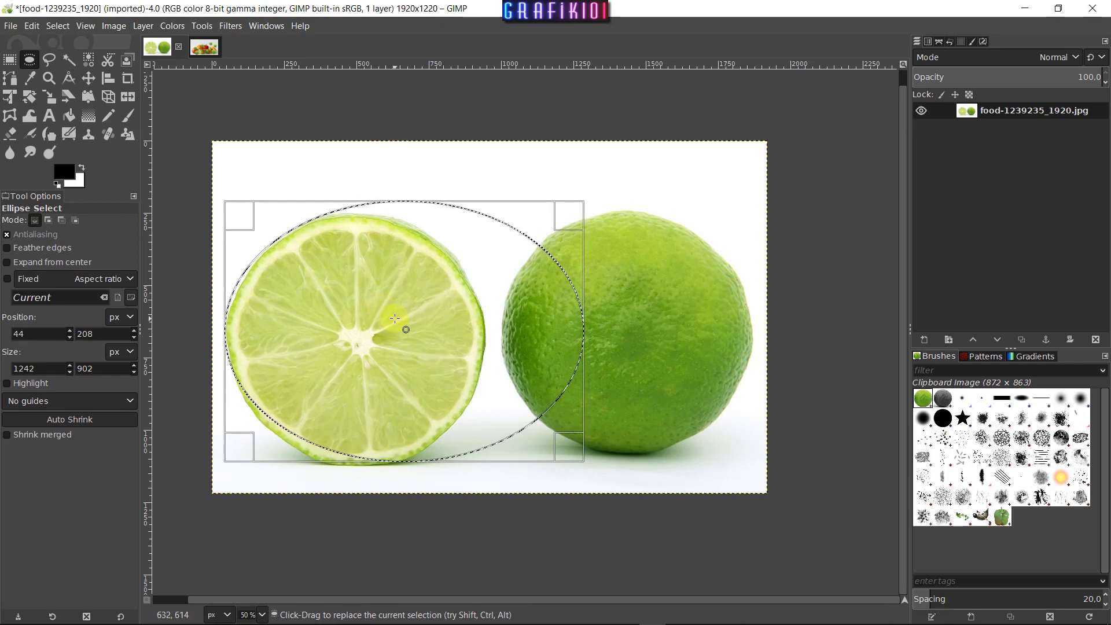
left_click_drag(377, 331, 612, 316)
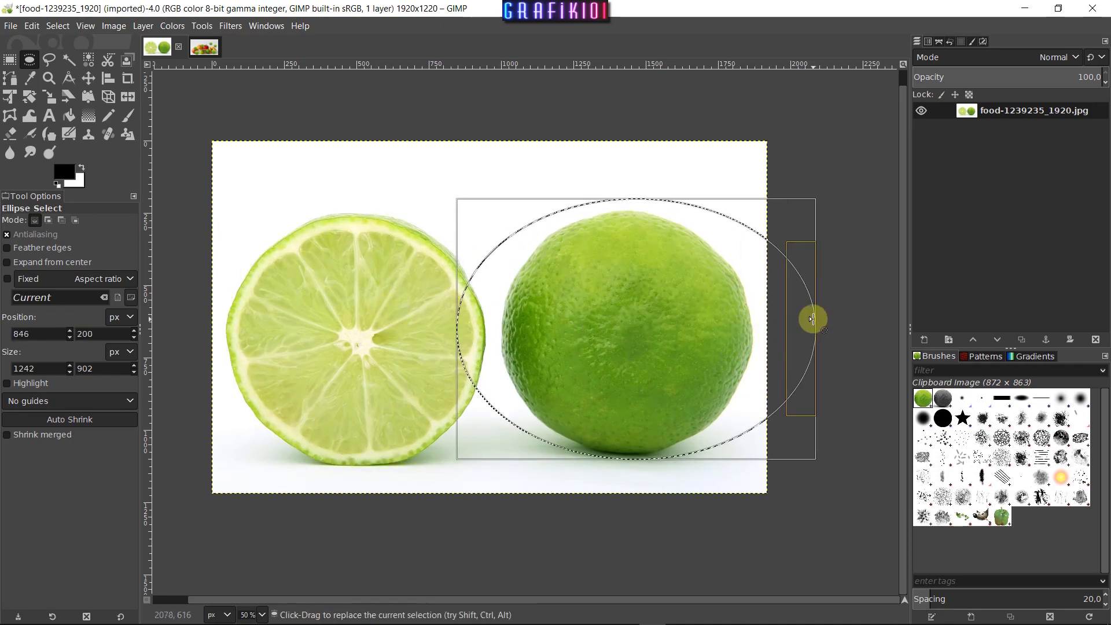
left_click_drag(810, 317, 752, 318)
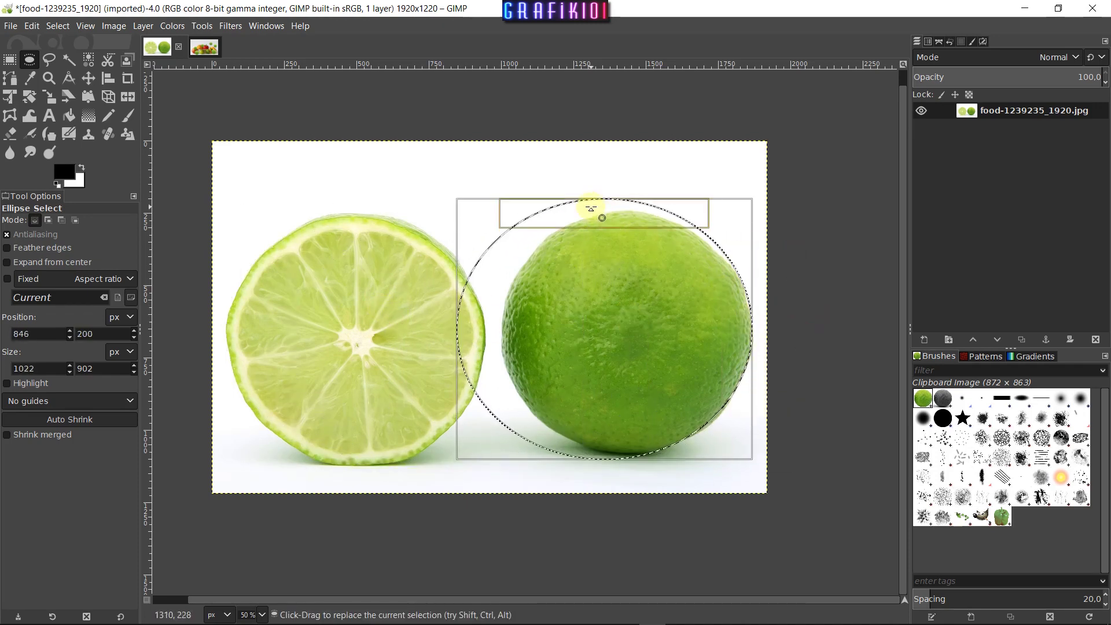
left_click_drag(593, 207, 605, 222)
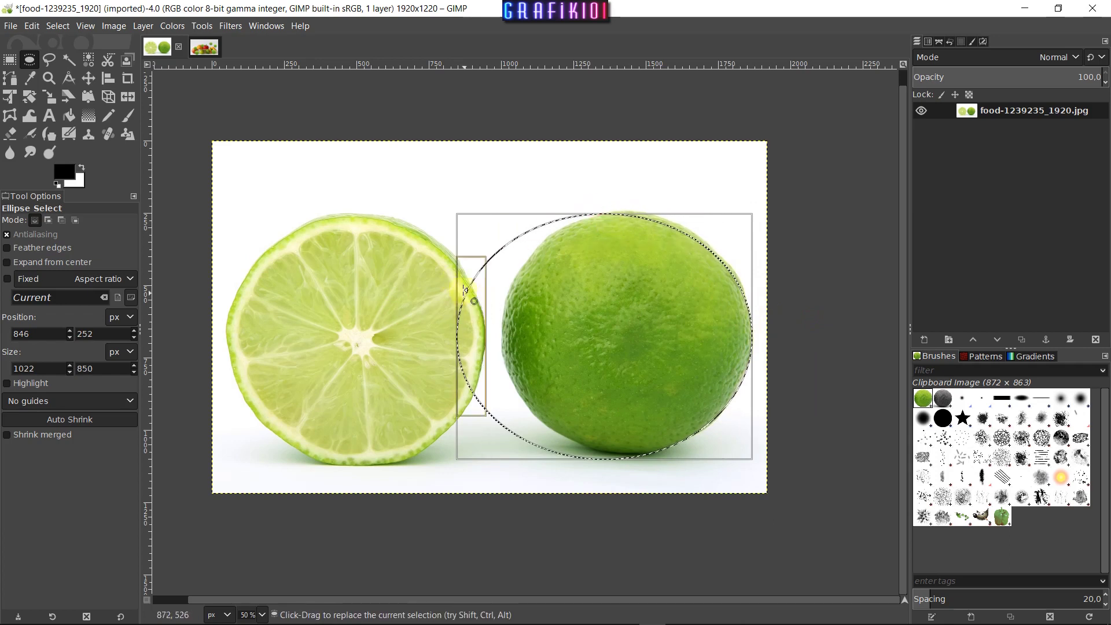
mouse_move(467, 298)
left_mouse_down()
mouse_move(531, 301)
mouse_move(513, 301)
left_mouse_up()
key("ctrl+c")
left_click(204, 47)
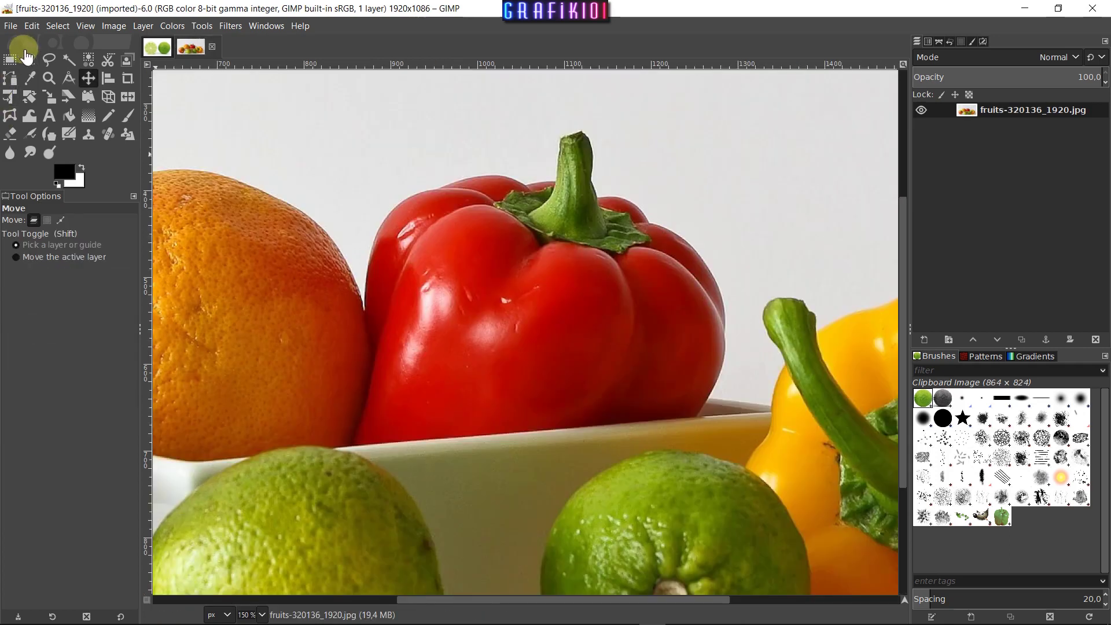
left_click_drag(430, 122, 565, 297)
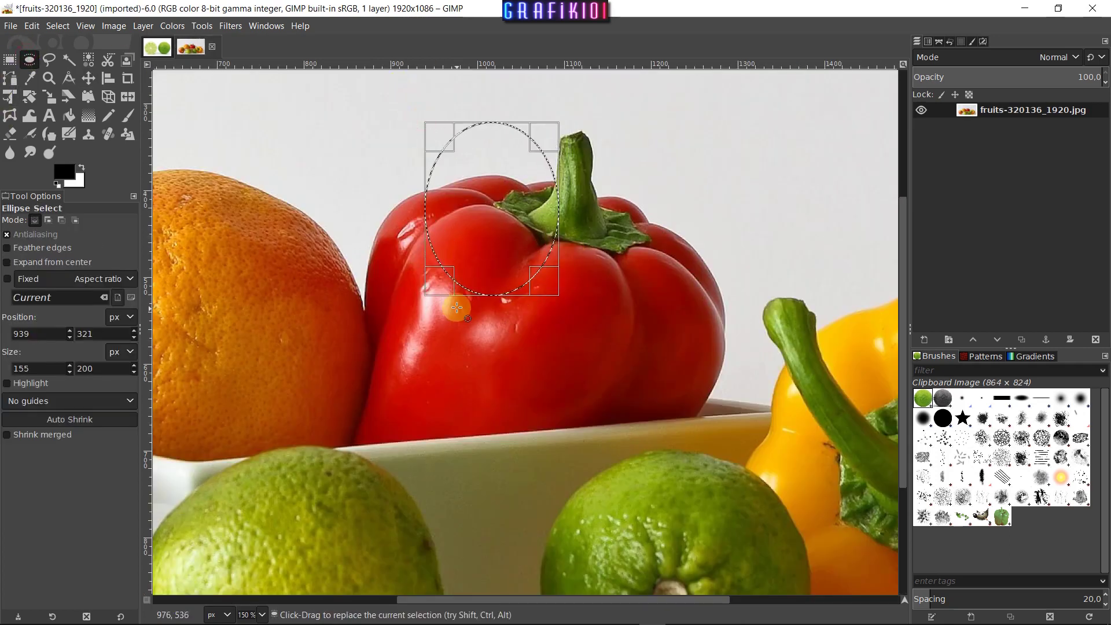
key("ctrl+z")
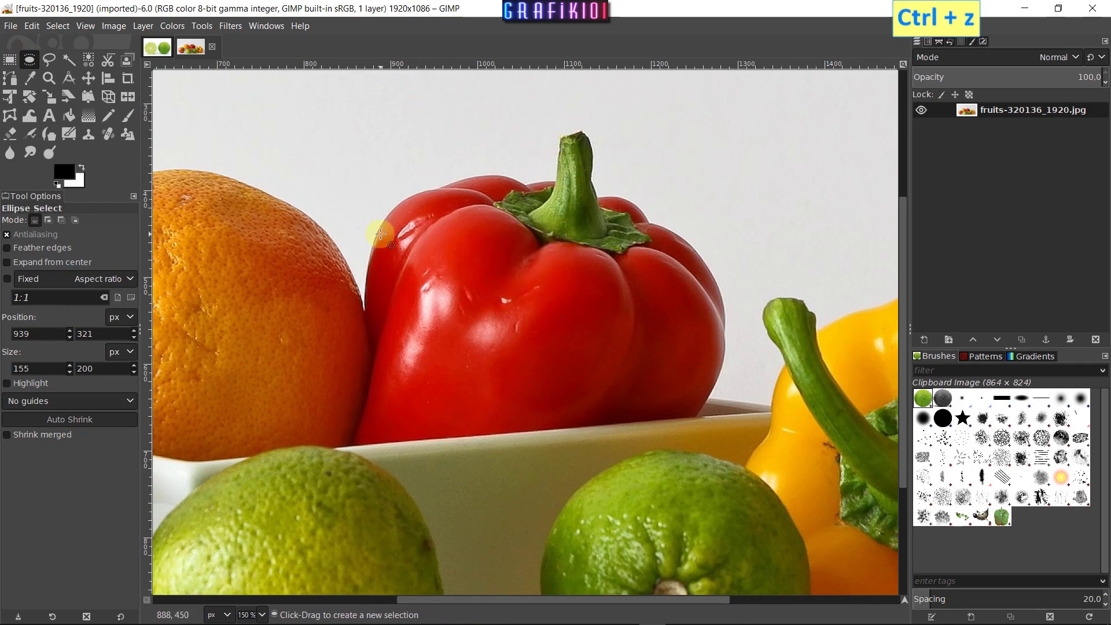
left_click(9, 81)
left_click(544, 190)
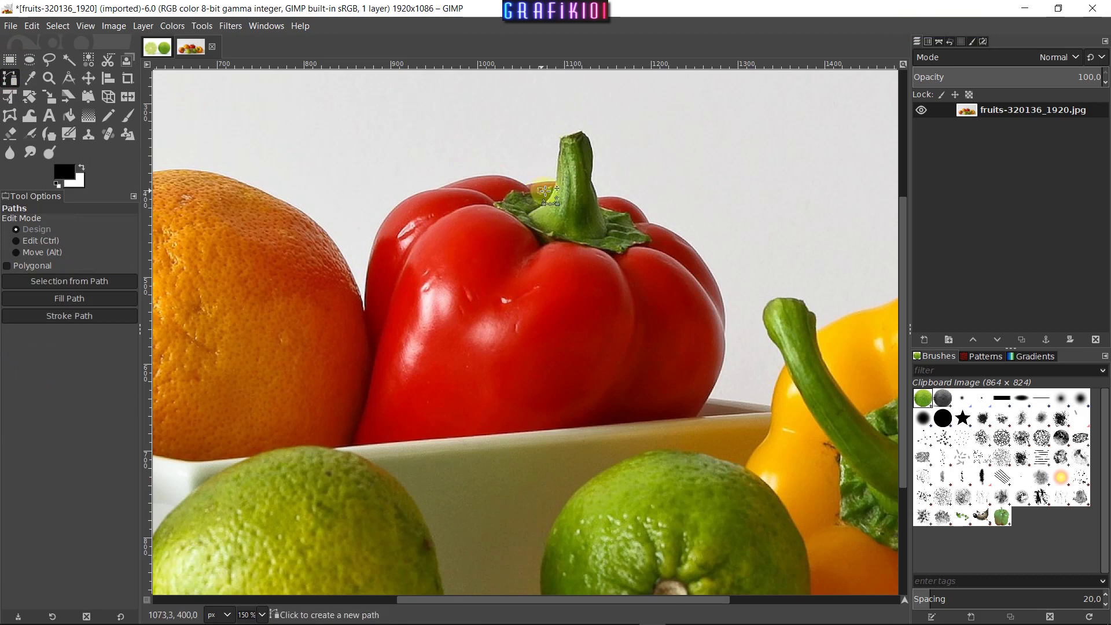
left_click(558, 161)
left_click_drag(564, 139, 576, 135)
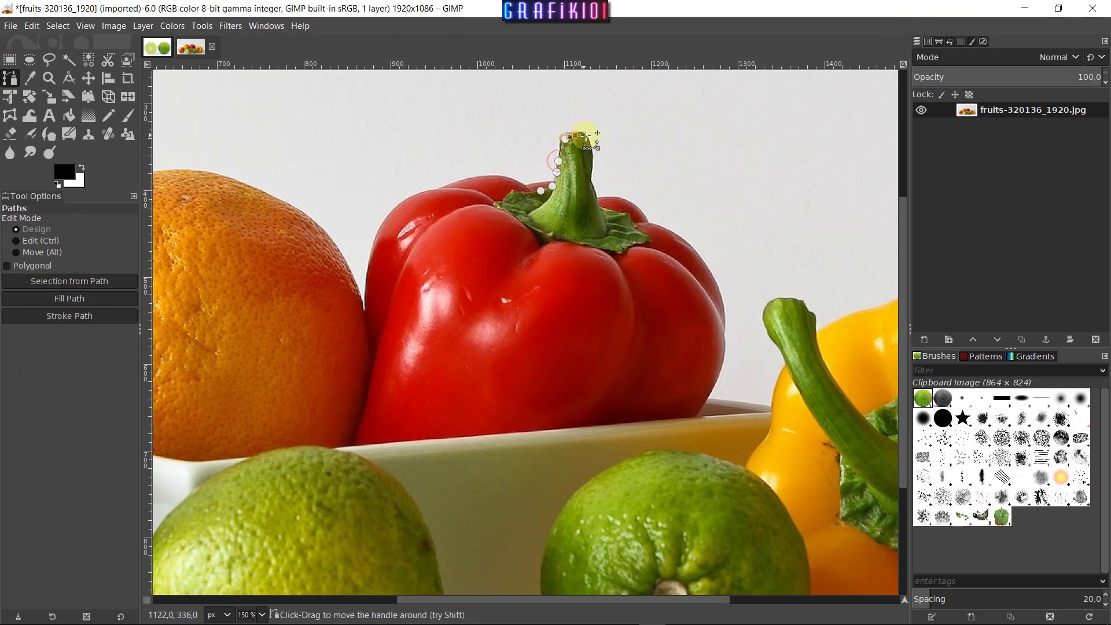
left_click(587, 136)
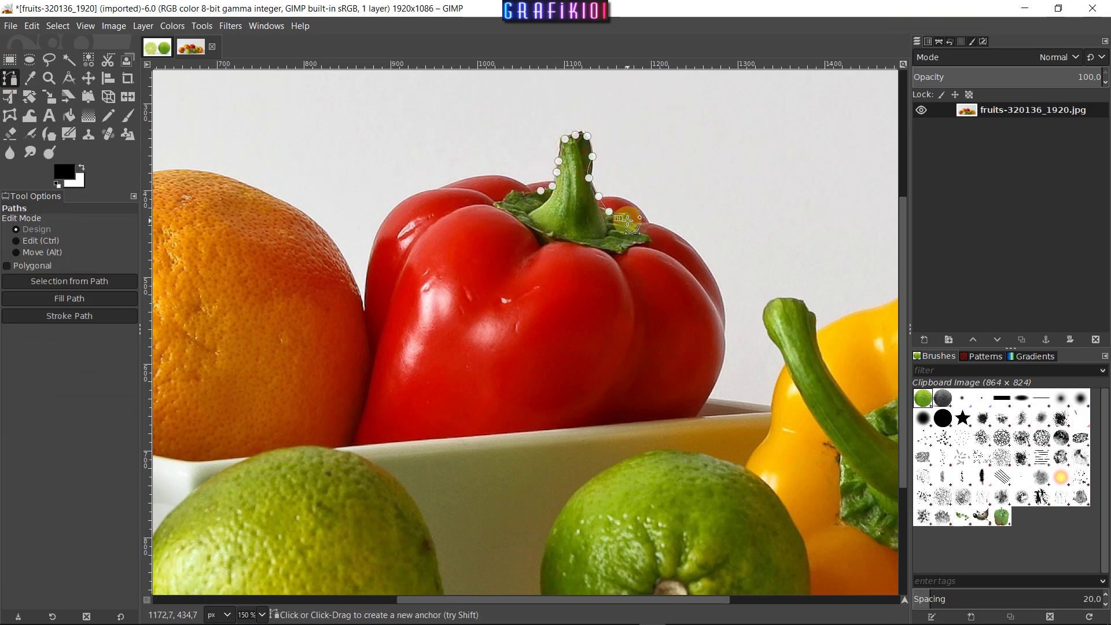
key("Return")
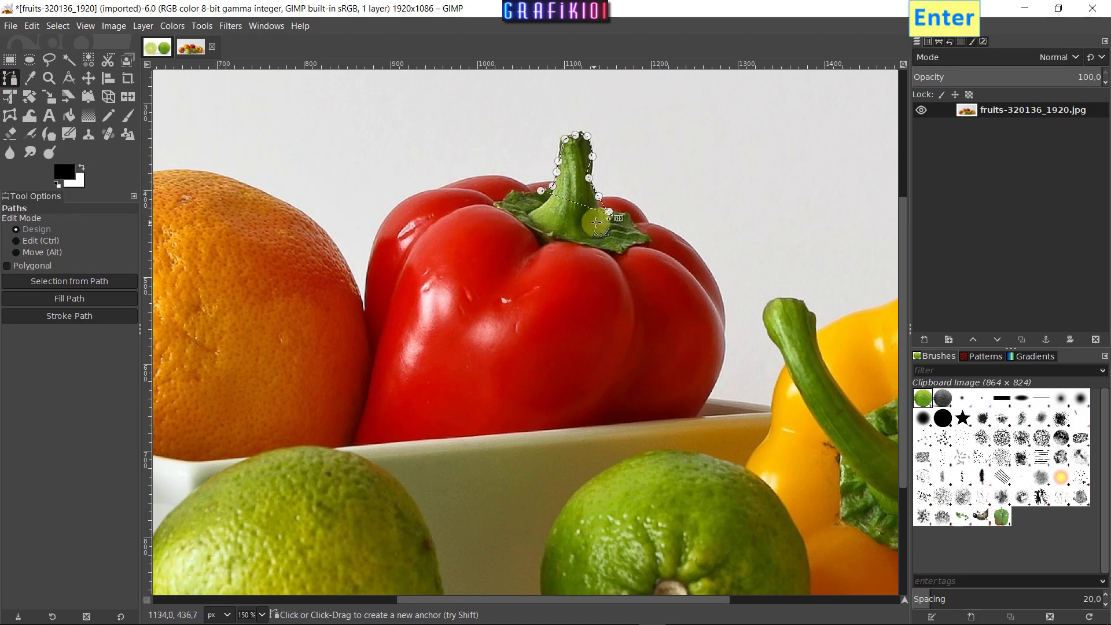
left_click(9, 59)
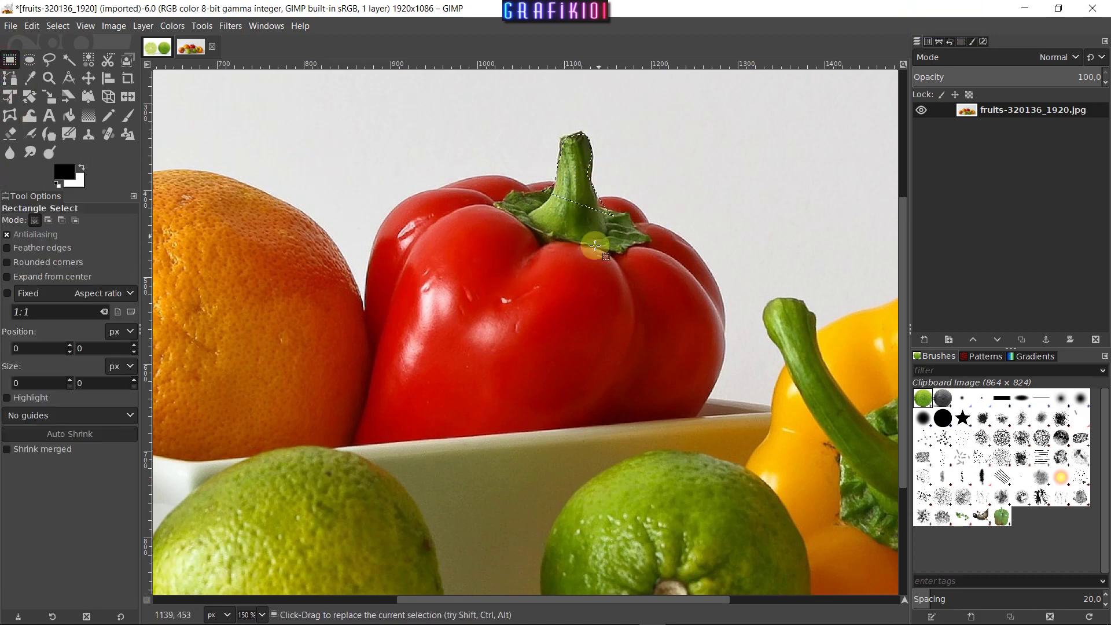
key("ctrl+z")
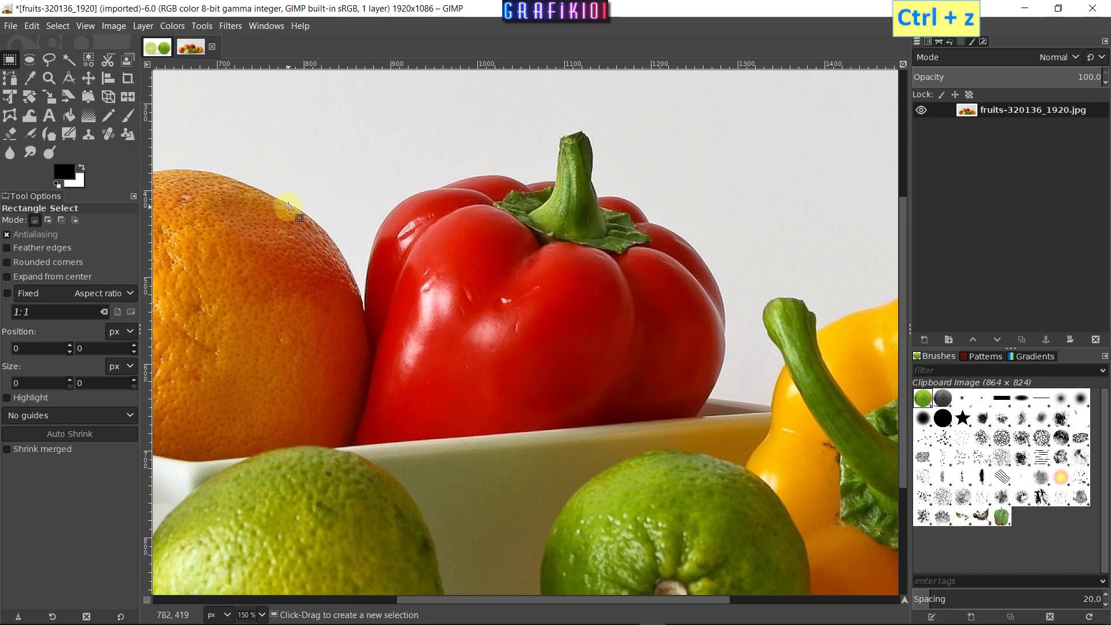
Step: Enter Quick Mask and set the Paintbrush to the 2. Hardness 075 brush at size 17.79
key("shift+q")
scroll(632, 229, "up", 2)
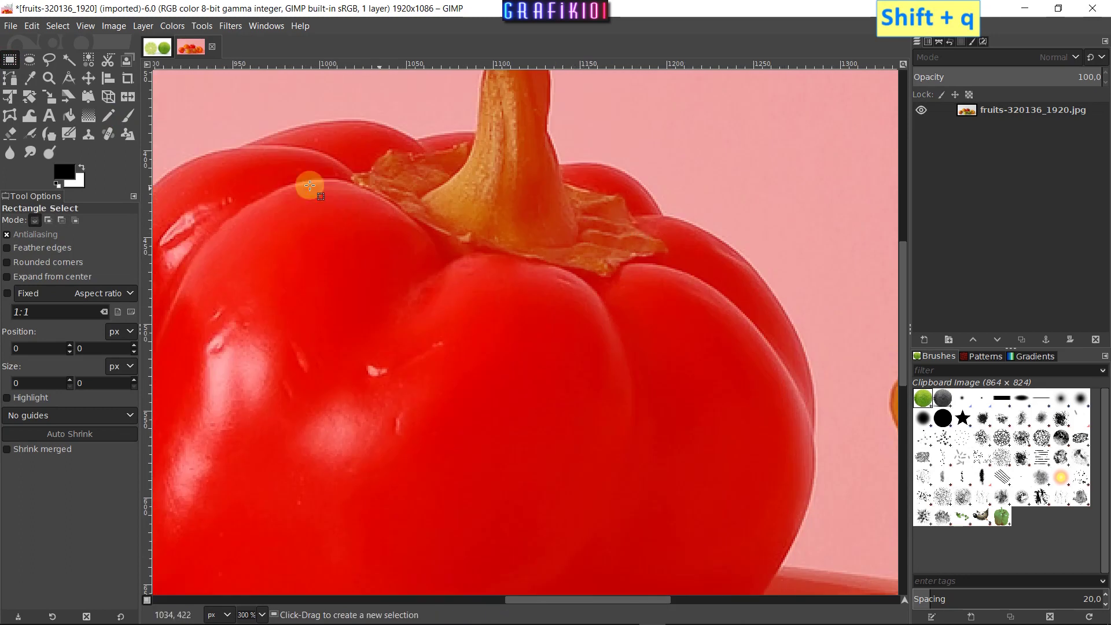
left_click(127, 115)
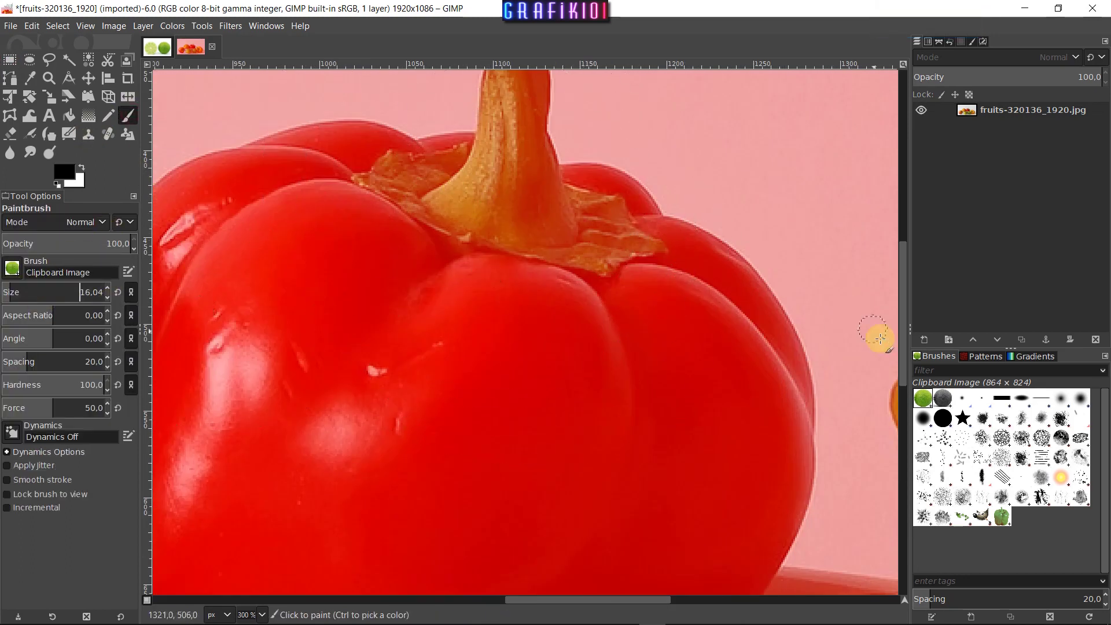
left_click(942, 418)
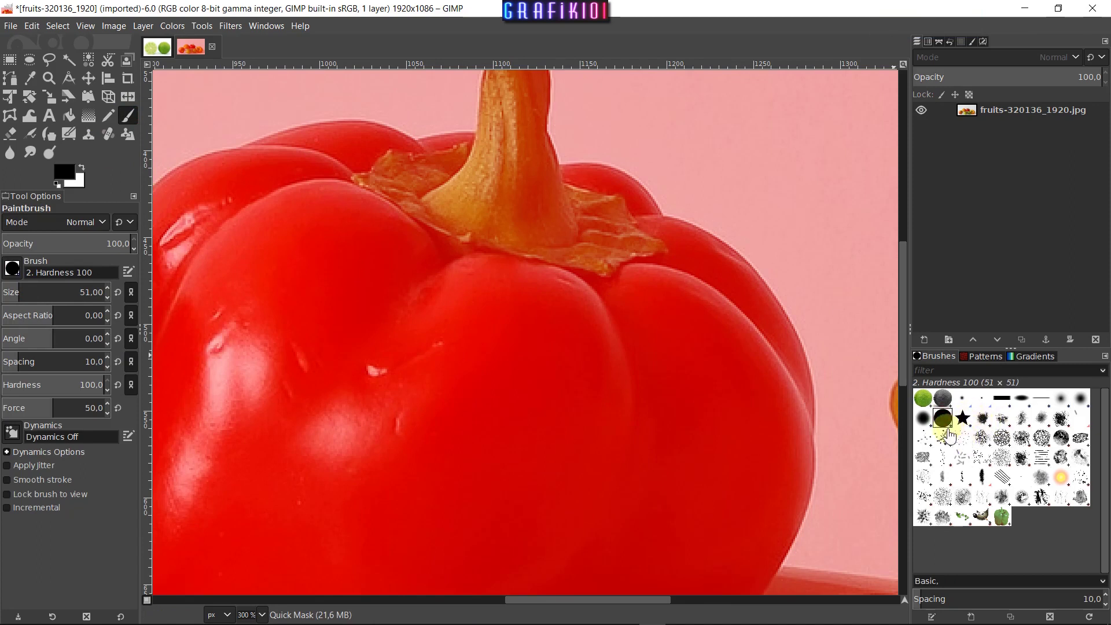
left_click(923, 417)
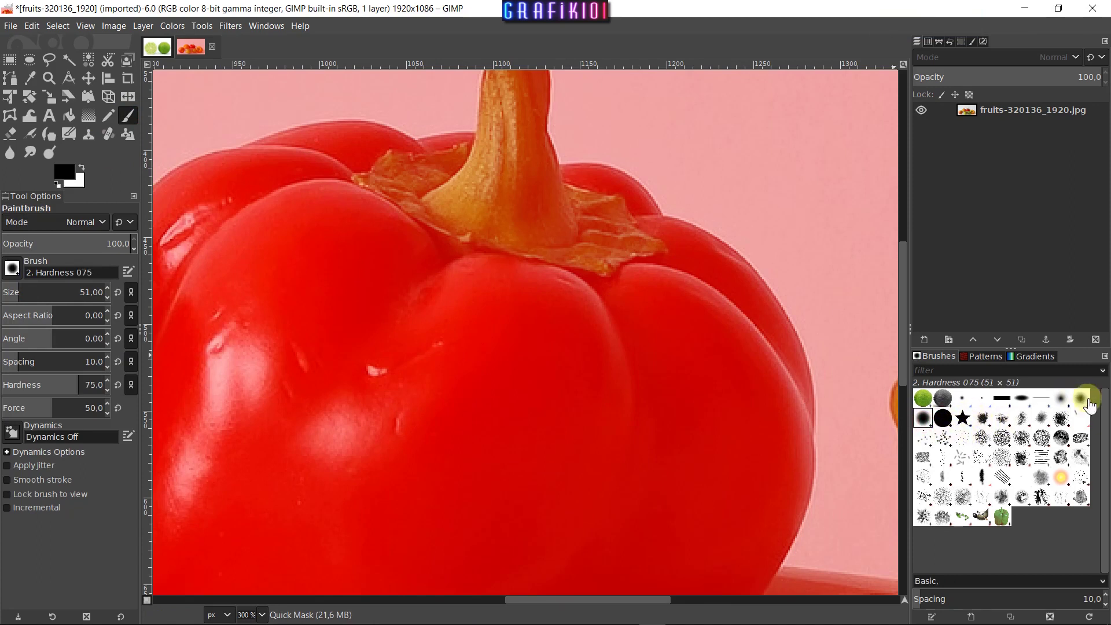
left_click(942, 419)
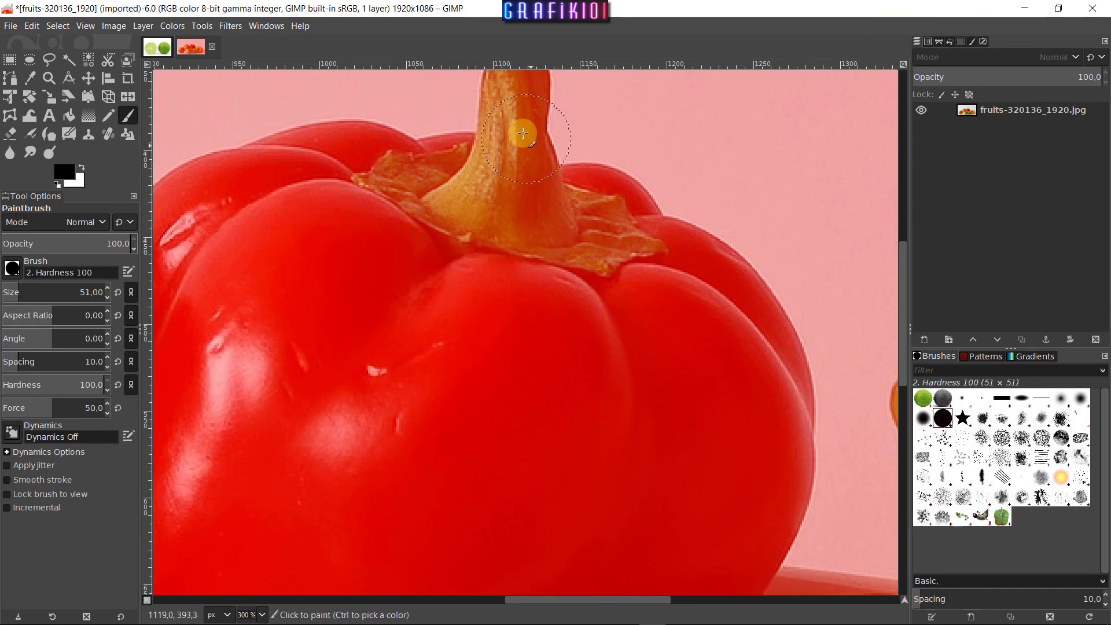
scroll(496, 228, "up", 4)
scroll(495, 228, "right", 1)
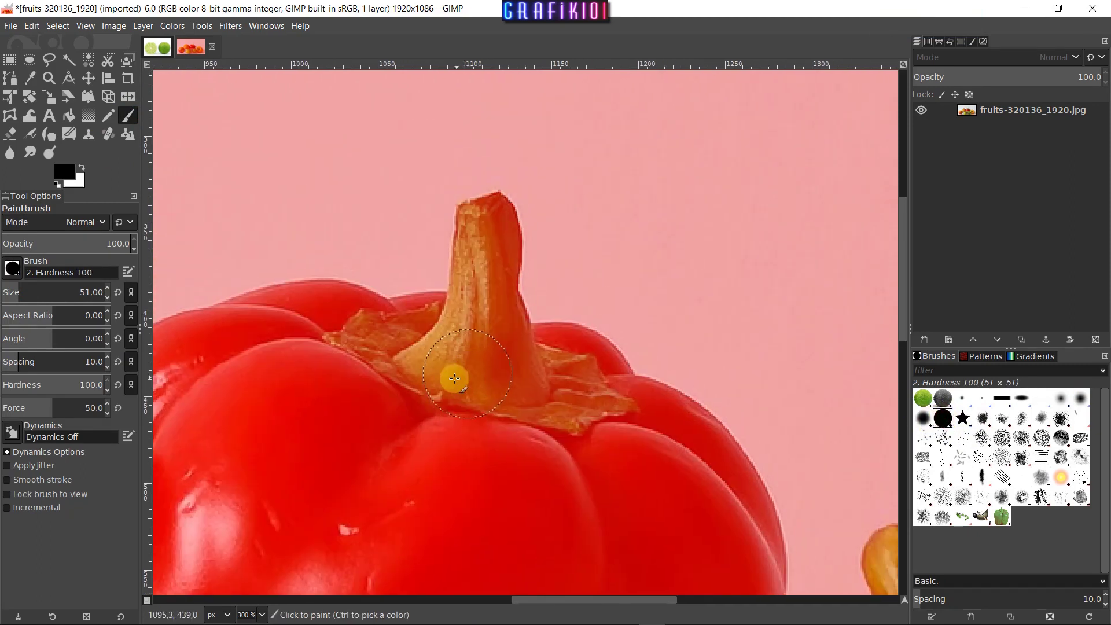
left_click(928, 423)
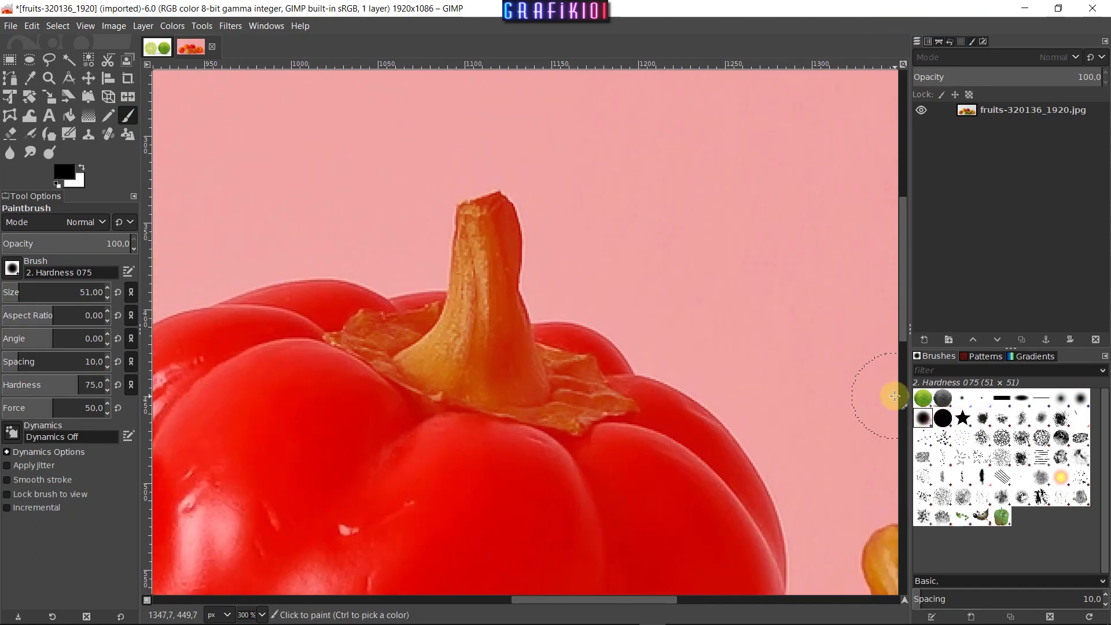
left_click(12, 295)
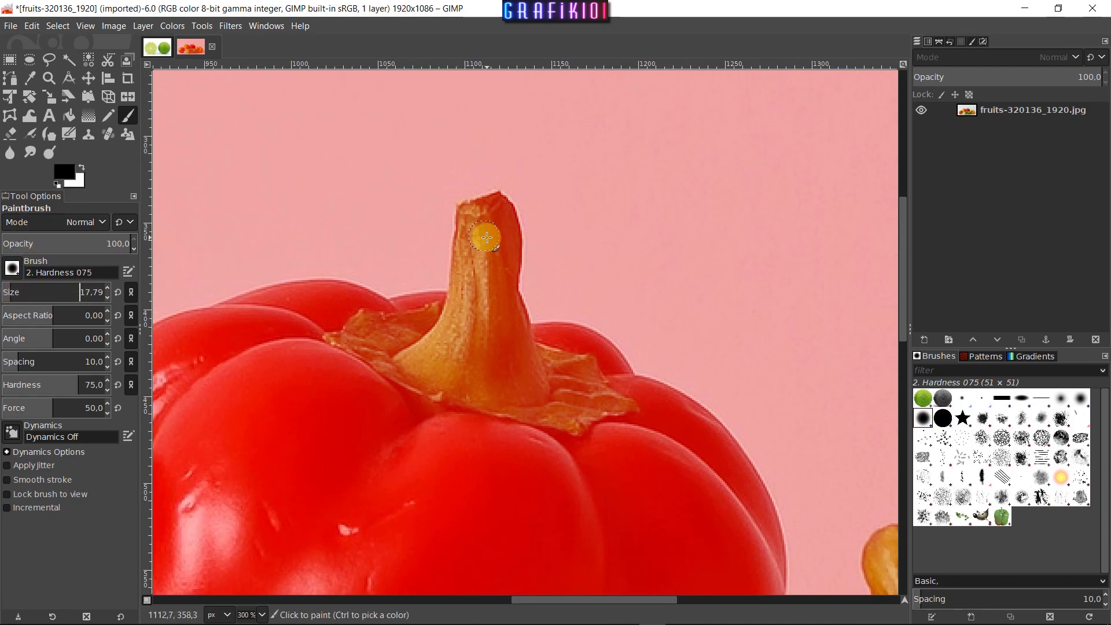
scroll(484, 236, "up", 2, "ctrl")
Step: Paint white over the stem's top and down its length to unmask it
left_click(70, 210)
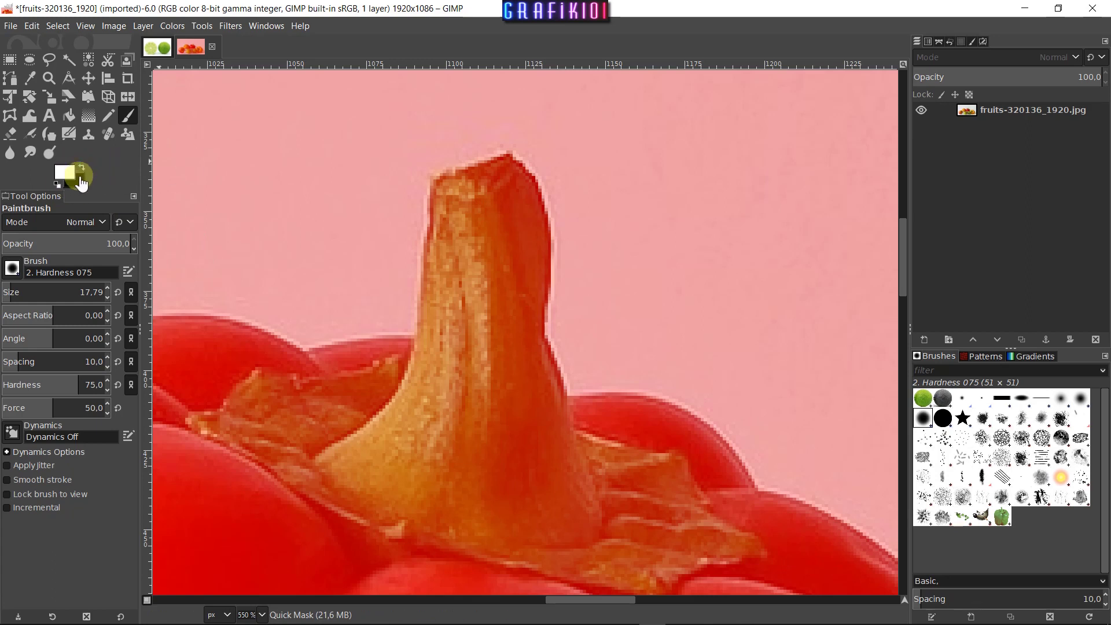
mouse_move(471, 241)
left_mouse_down()
mouse_move(446, 230)
mouse_move(433, 266)
mouse_move(421, 451)
left_mouse_up()
scroll(436, 265, "up", 2)
scroll(459, 218, "up", 2)
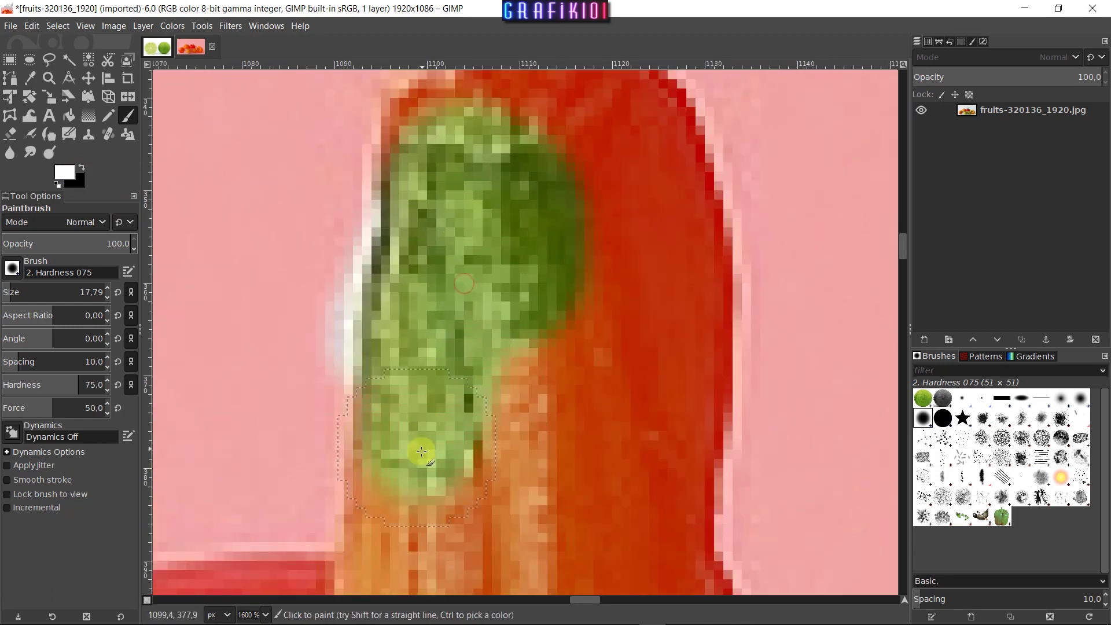
scroll(457, 324, "down", 2)
scroll(457, 347, "down", 2)
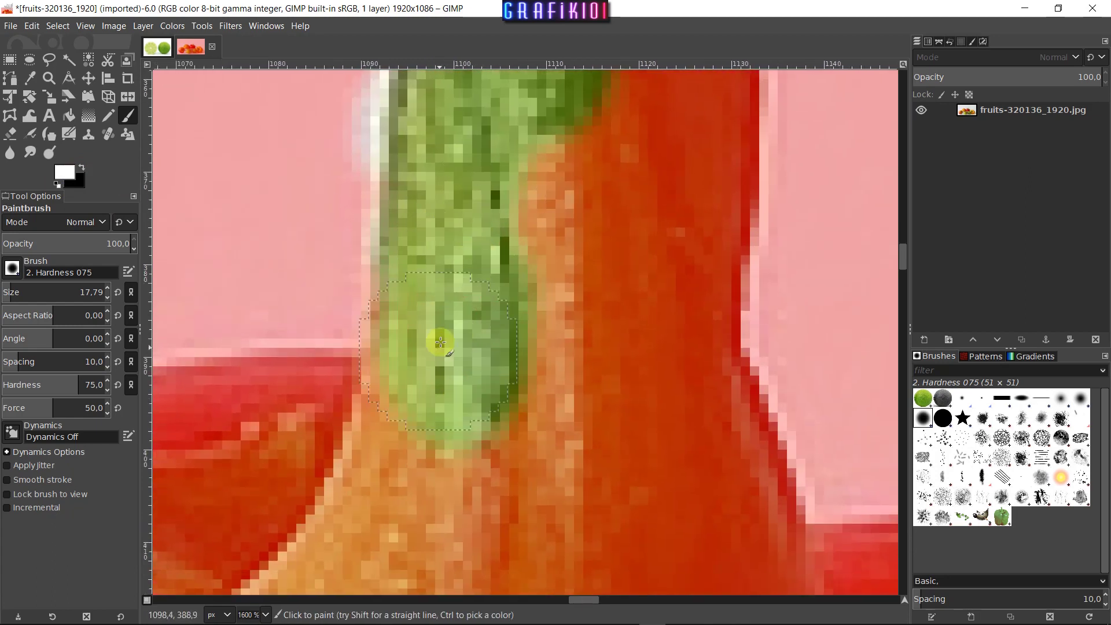
left_click_drag(440, 342, 446, 458)
mouse_move(573, 399)
left_mouse_down()
mouse_move(576, 304)
mouse_move(555, 173)
left_mouse_up()
Step: Extend the unmasked area along the stem's right side, up to its top and over its base
scroll(454, 397, "up", 4)
scroll(453, 397, "right", 2)
mouse_move(508, 286)
left_mouse_down()
mouse_move(530, 379)
mouse_move(558, 315)
mouse_move(560, 218)
left_mouse_up()
scroll(515, 278, "up", 2)
scroll(515, 277, "right", 1)
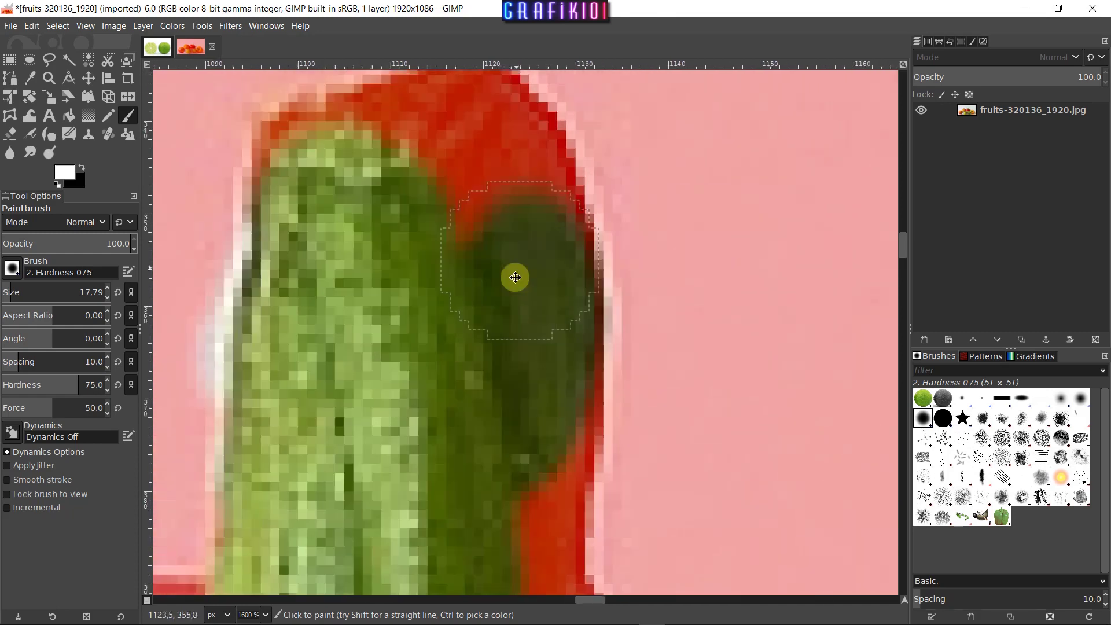
scroll(514, 278, "up", 3)
scroll(515, 278, "right", 1)
mouse_move(449, 389)
left_mouse_down()
mouse_move(479, 338)
mouse_move(459, 267)
mouse_move(413, 256)
mouse_move(269, 316)
left_mouse_up()
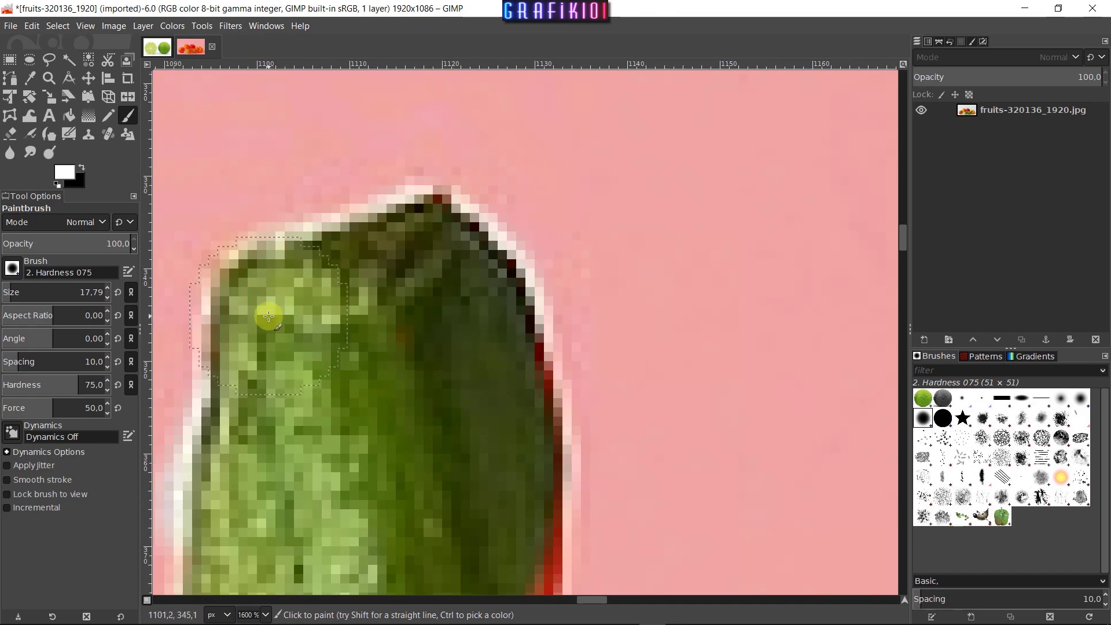
scroll(496, 198, "down", 3)
scroll(445, 260, "down", 2)
scroll(382, 374, "left", 1)
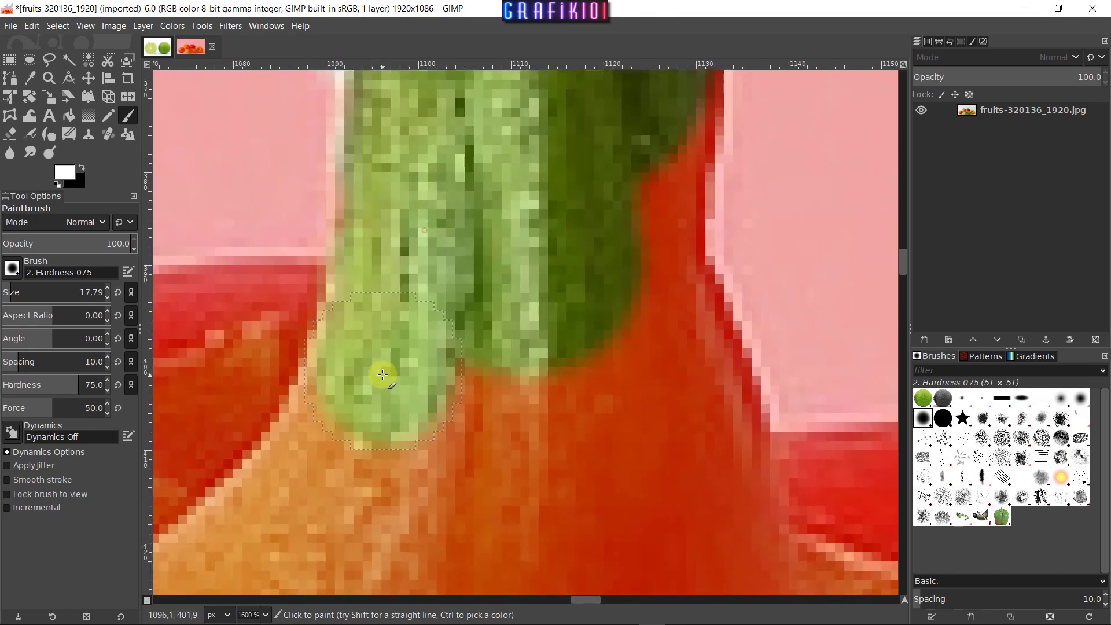
mouse_move(382, 375)
left_mouse_down()
mouse_move(360, 454)
mouse_move(541, 364)
mouse_move(616, 169)
mouse_move(646, 144)
mouse_move(637, 297)
mouse_move(665, 397)
mouse_move(697, 371)
left_mouse_up()
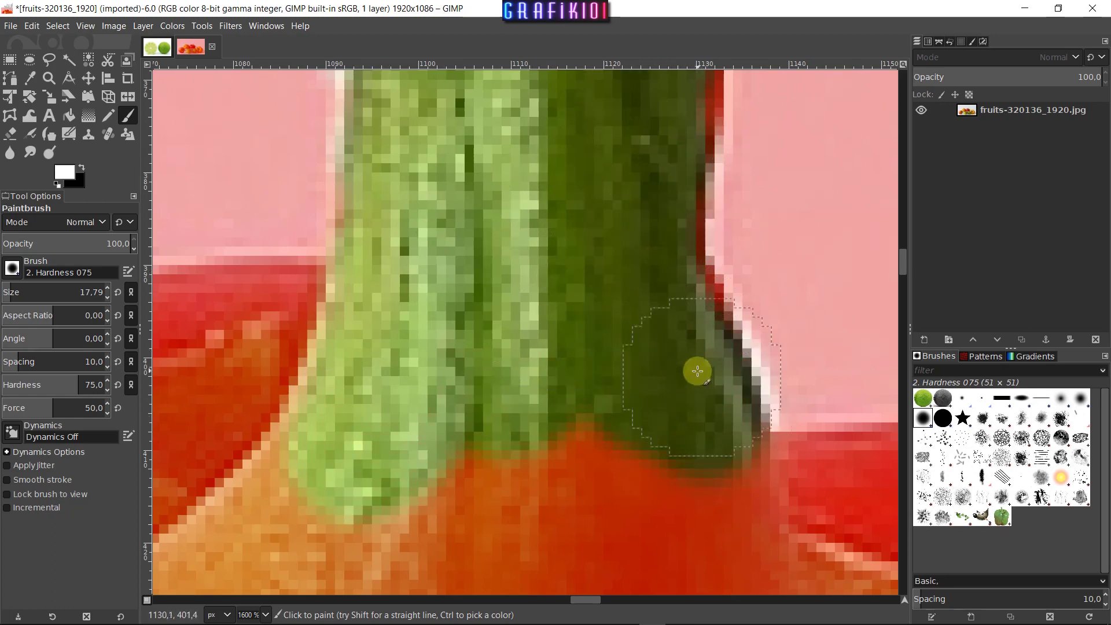
Step: Toggle between black and white paint while reviewing the stem's mask edges
scroll(566, 420, "up", 2)
scroll(633, 491, "up", 1)
scroll(633, 491, "left", 1)
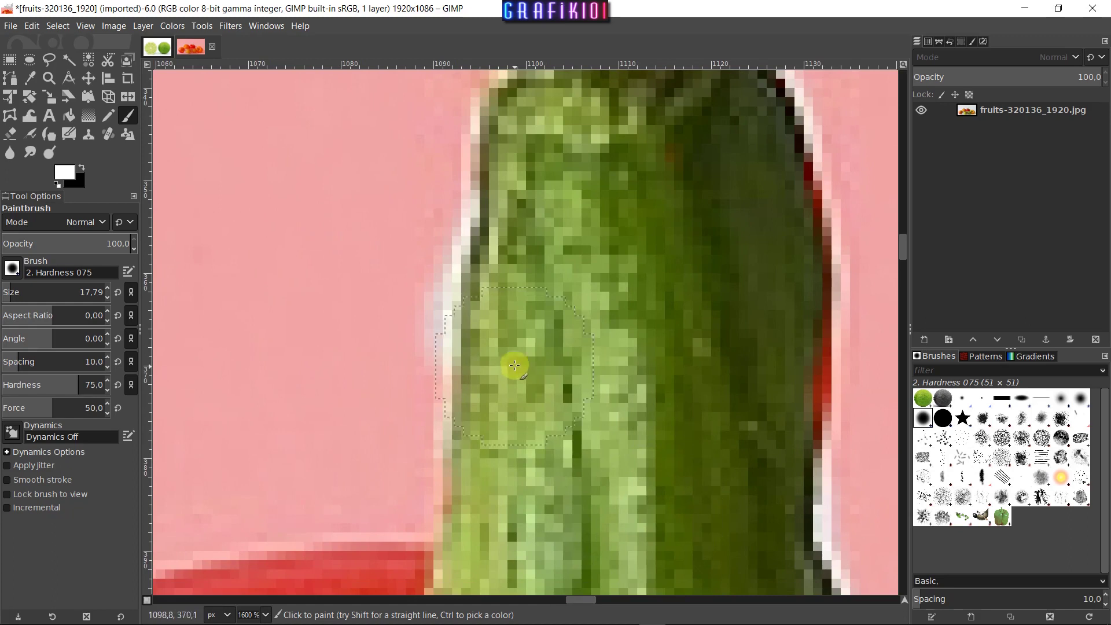
key("x")
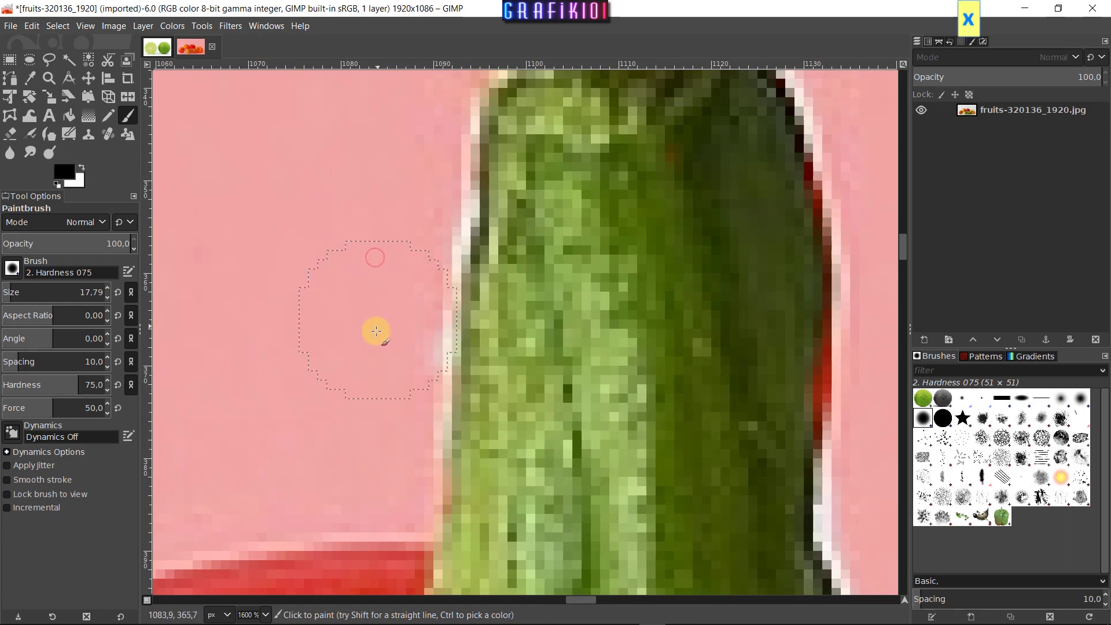
scroll(289, 269, "right", 1)
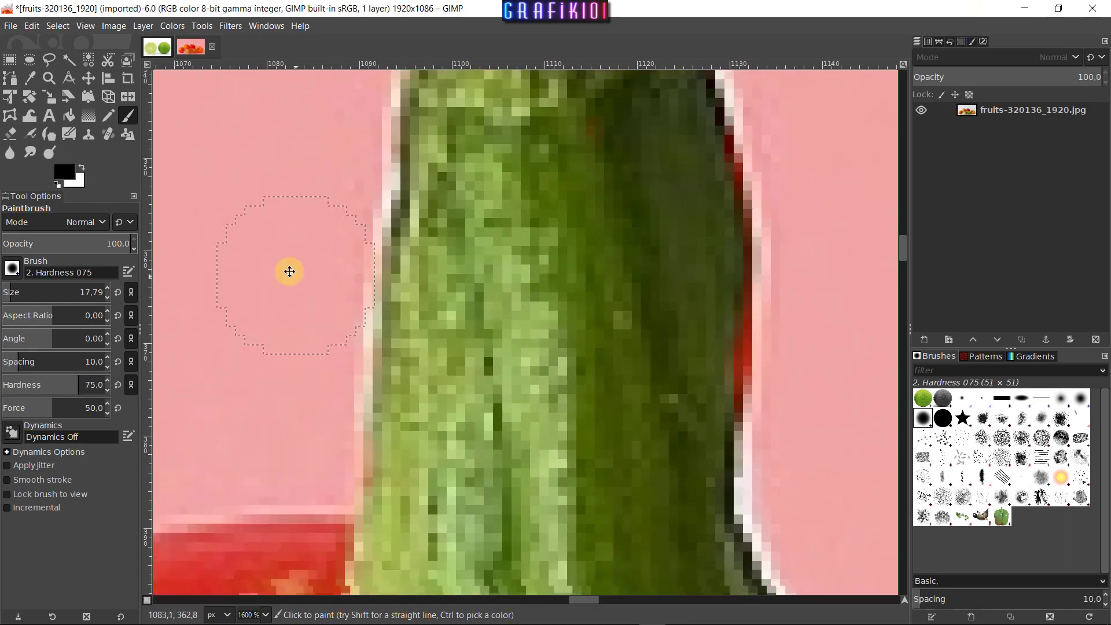
scroll(205, 226, "right", 1)
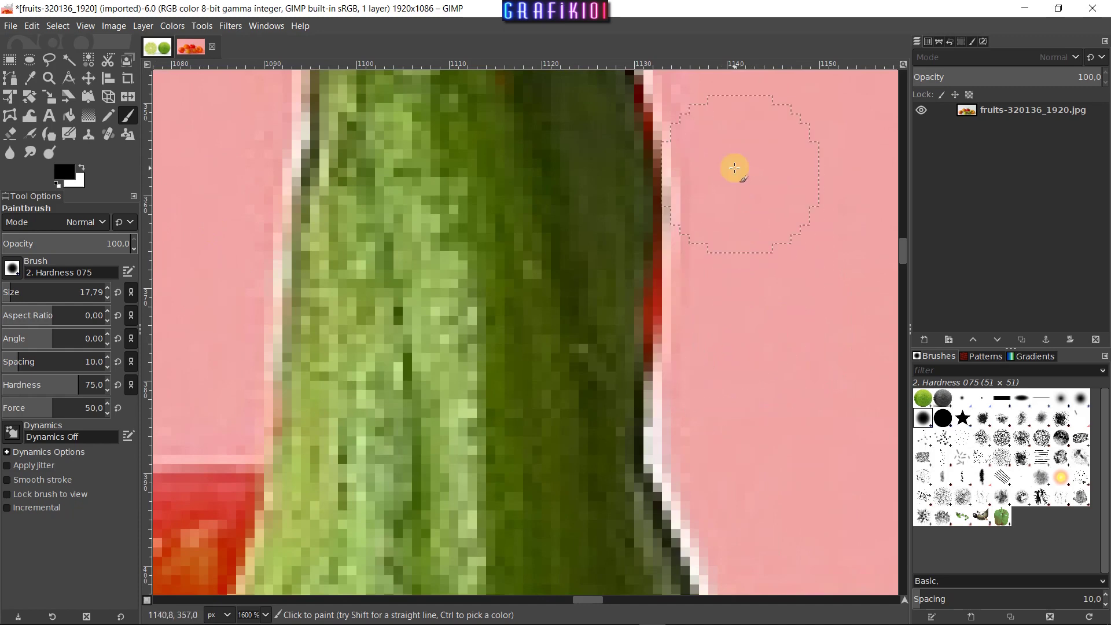
scroll(520, 340, "up", 1)
key("x")
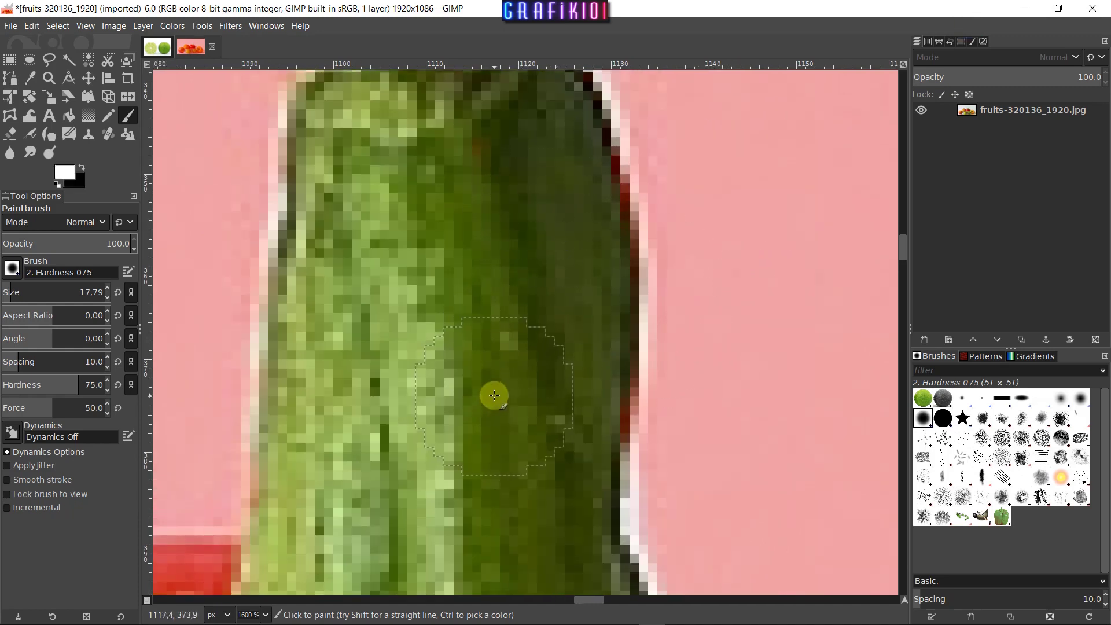
scroll(493, 395, "down", 2)
Step: Turn the stem mask into a selection, copy it, and paste it onto the lime photo
key("shift+q")
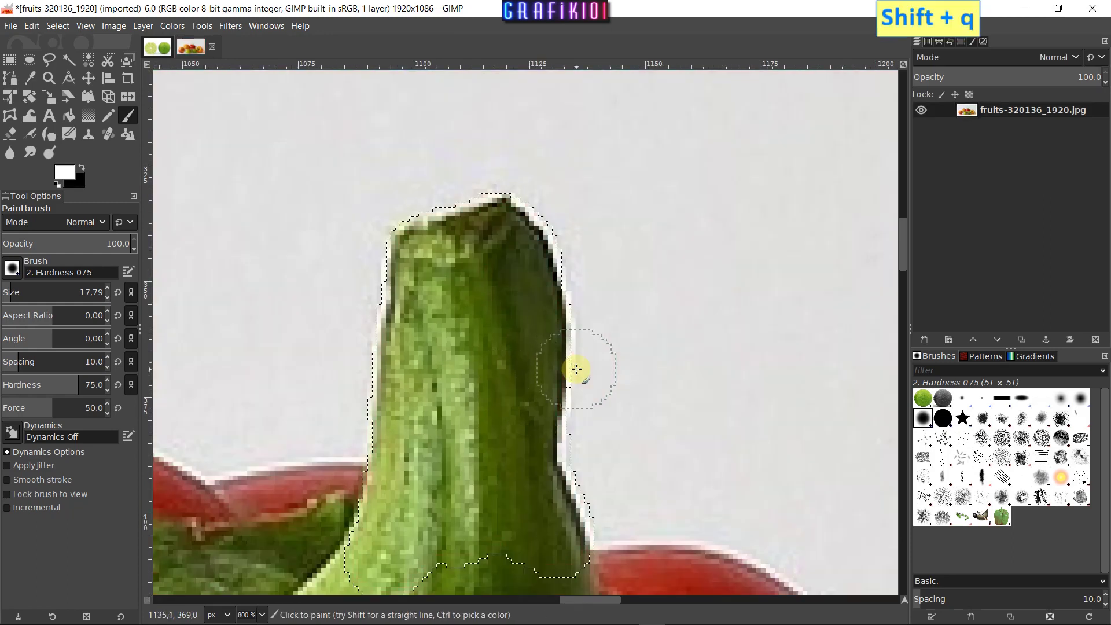
scroll(564, 445, "down", 1)
scroll(496, 416, "down", 1)
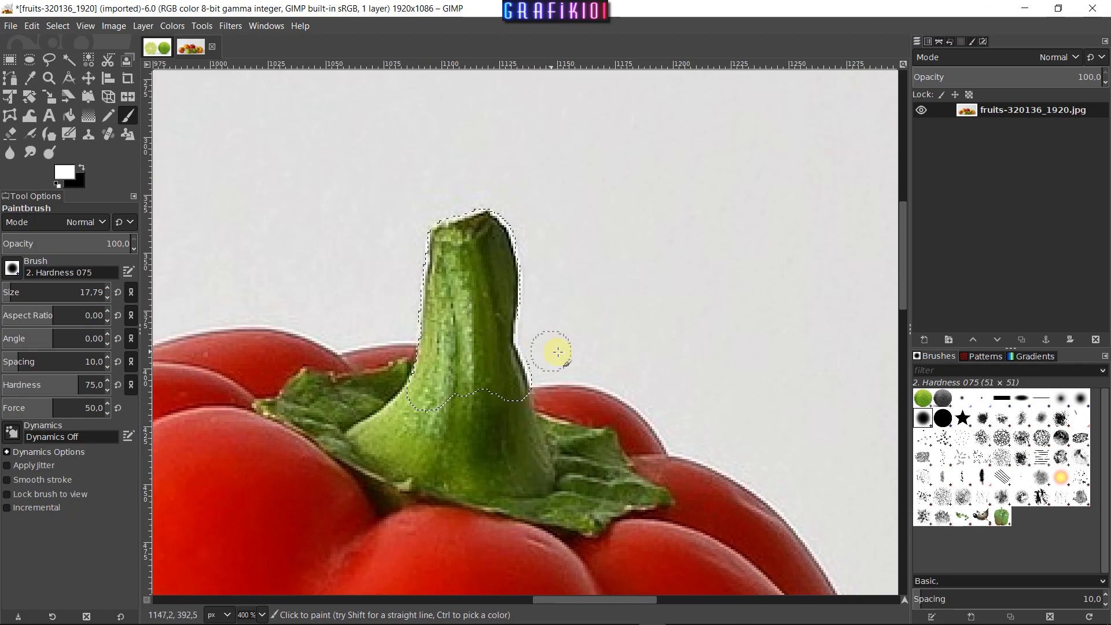
key("ctrl+c")
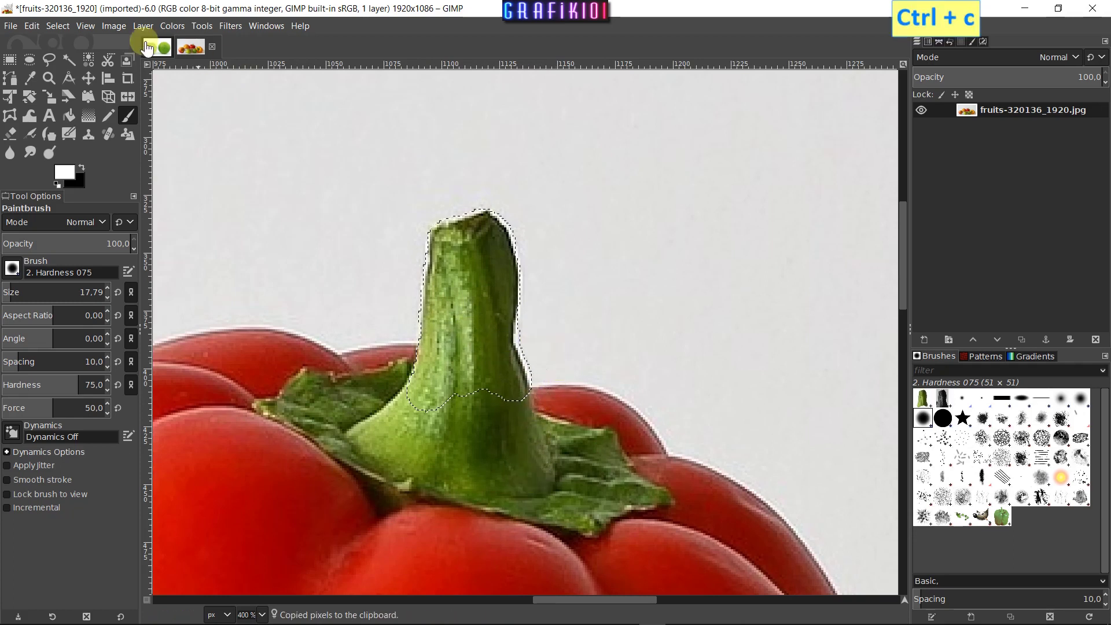
left_click(149, 48)
key("ctrl+v")
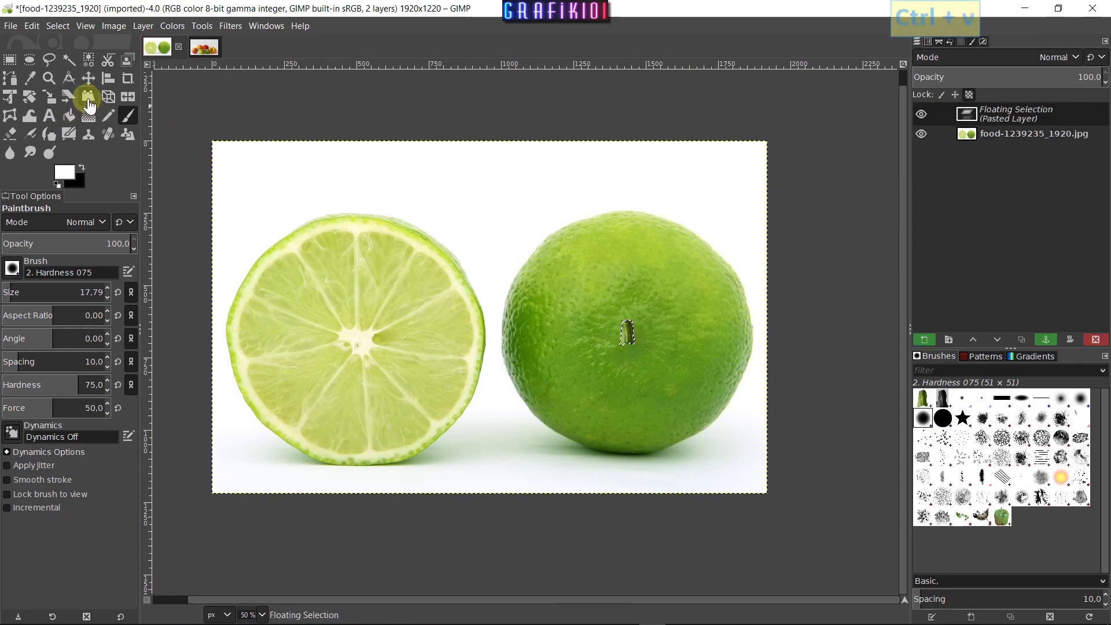
Step: Move the pasted stem up, enlarge it several times, and place it between the limes
left_click(88, 78)
left_click_drag(612, 323, 449, 185)
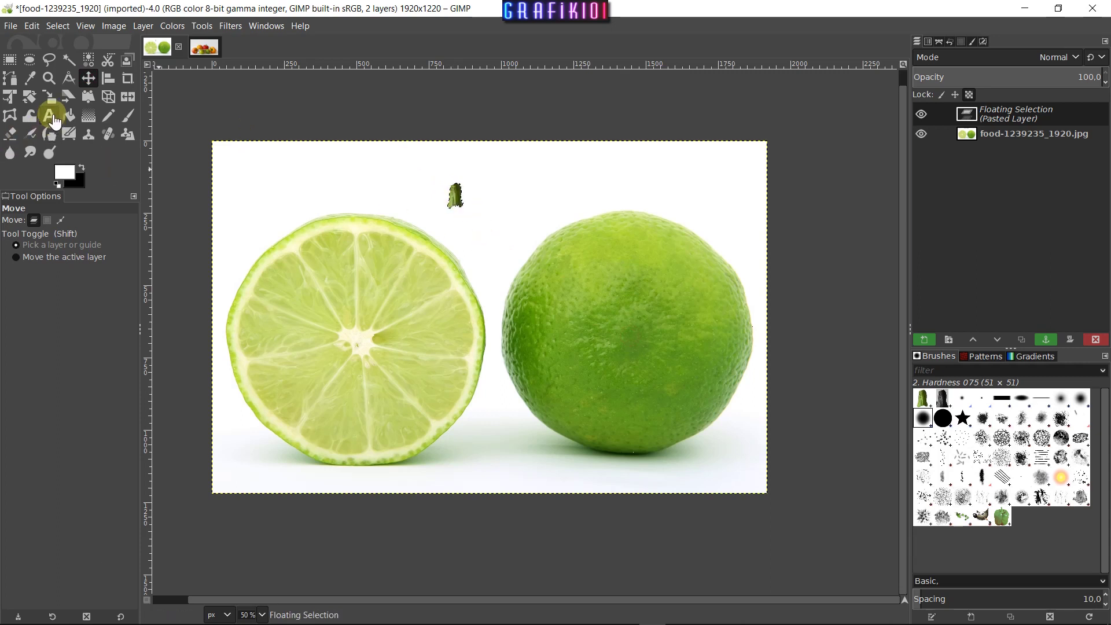
left_click(49, 96)
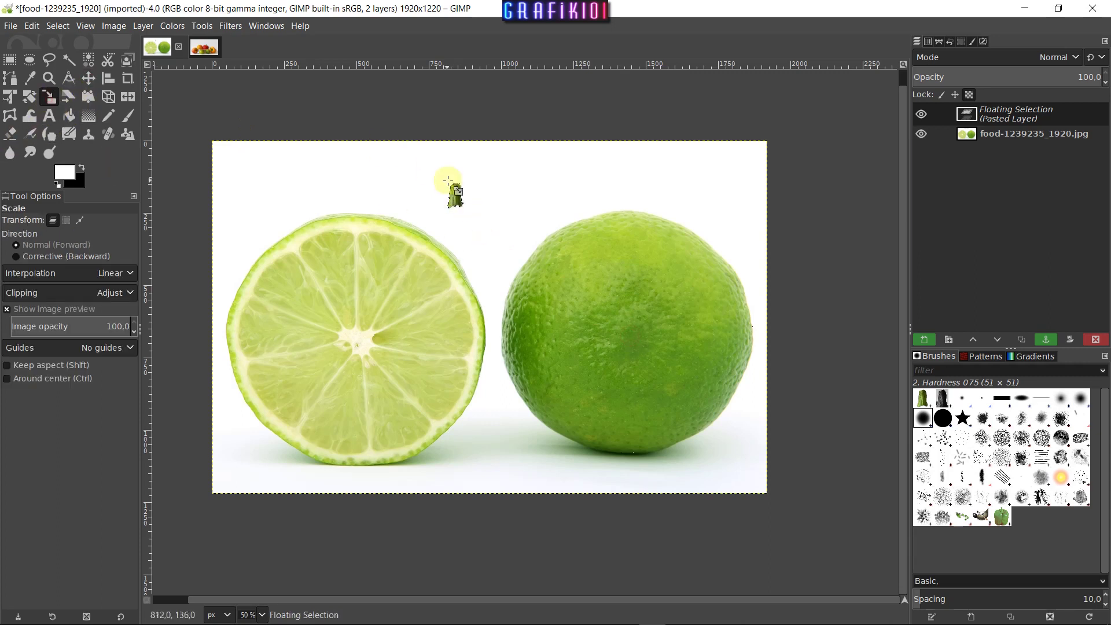
left_click(454, 191)
left_click_drag(473, 223, 498, 259)
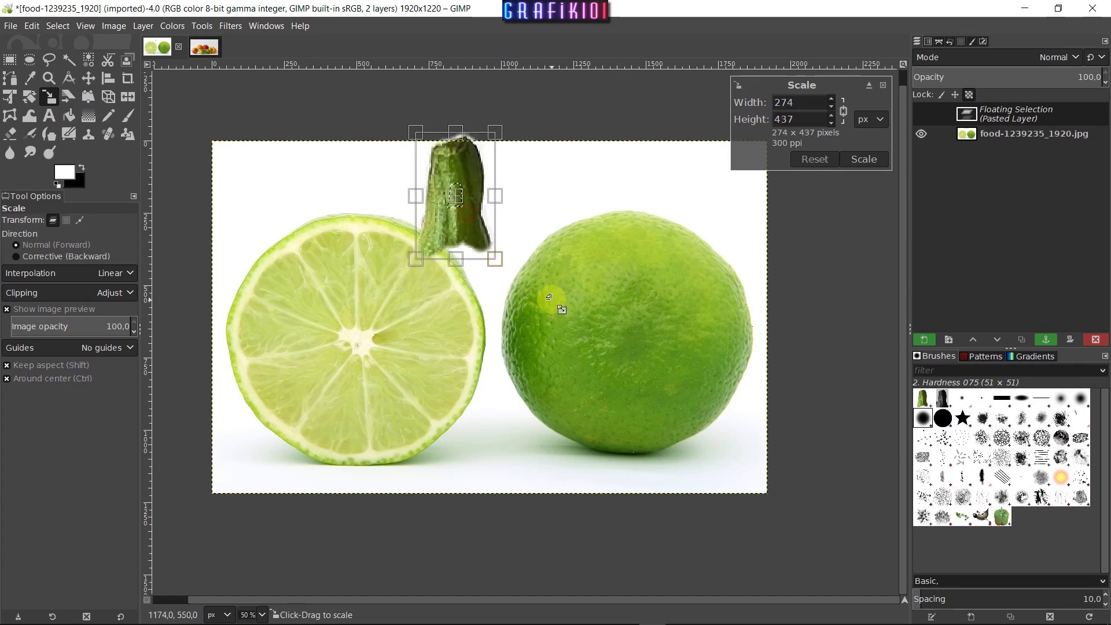
left_click(846, 161)
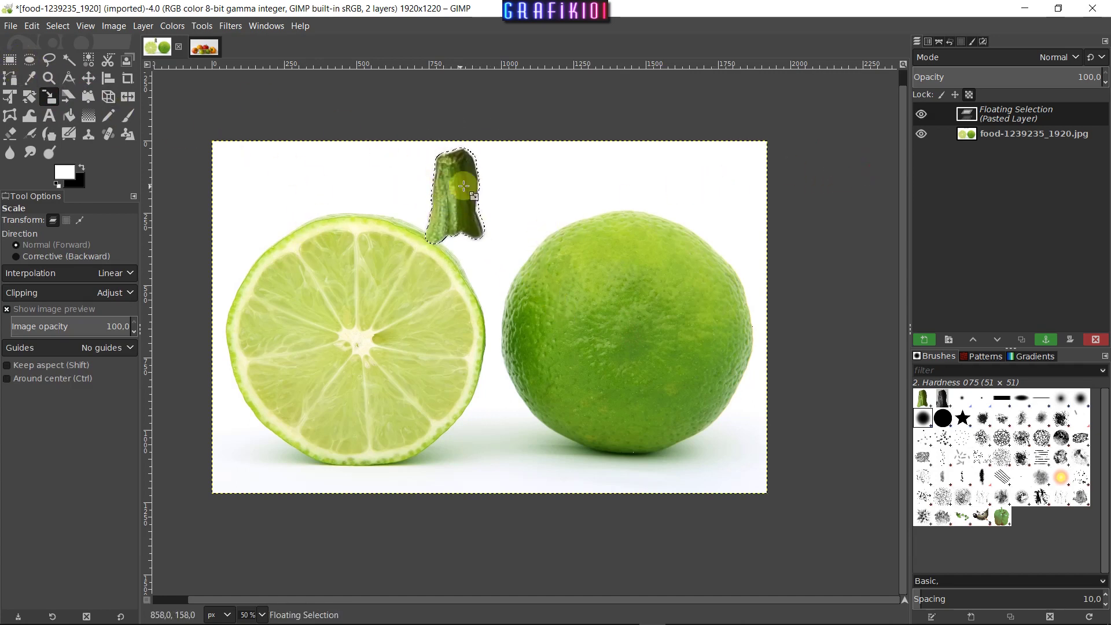
key("m")
left_click_drag(471, 226, 505, 244)
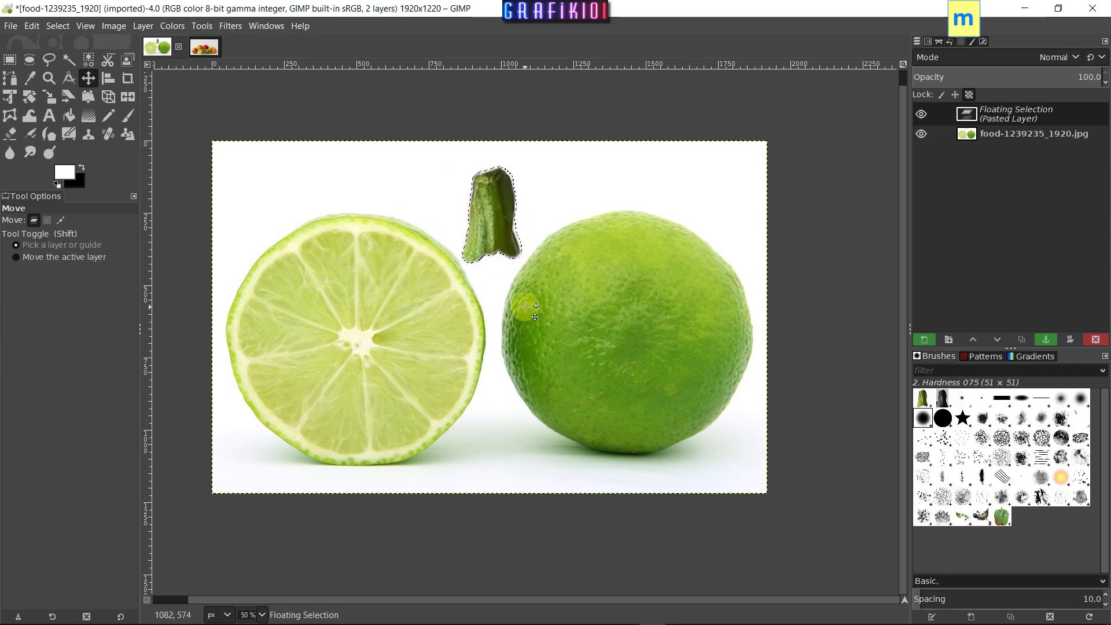
Step: Make the floating stem its own layer over the cut lime, then return to the pepper photo
key("ctrl+shift+a")
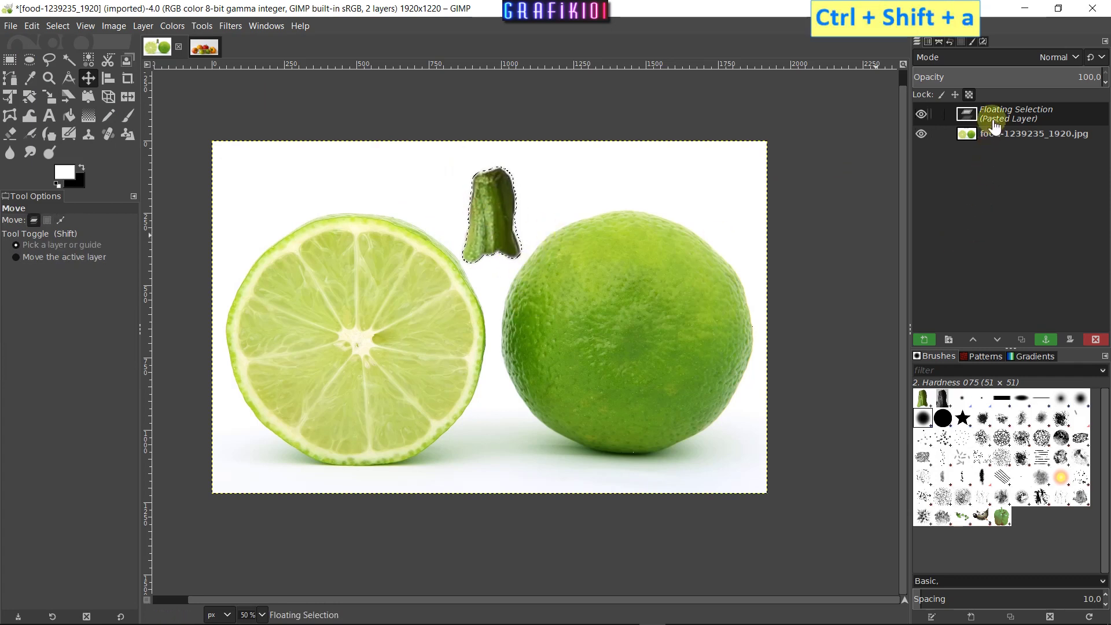
right_click(991, 119)
left_click(905, 222)
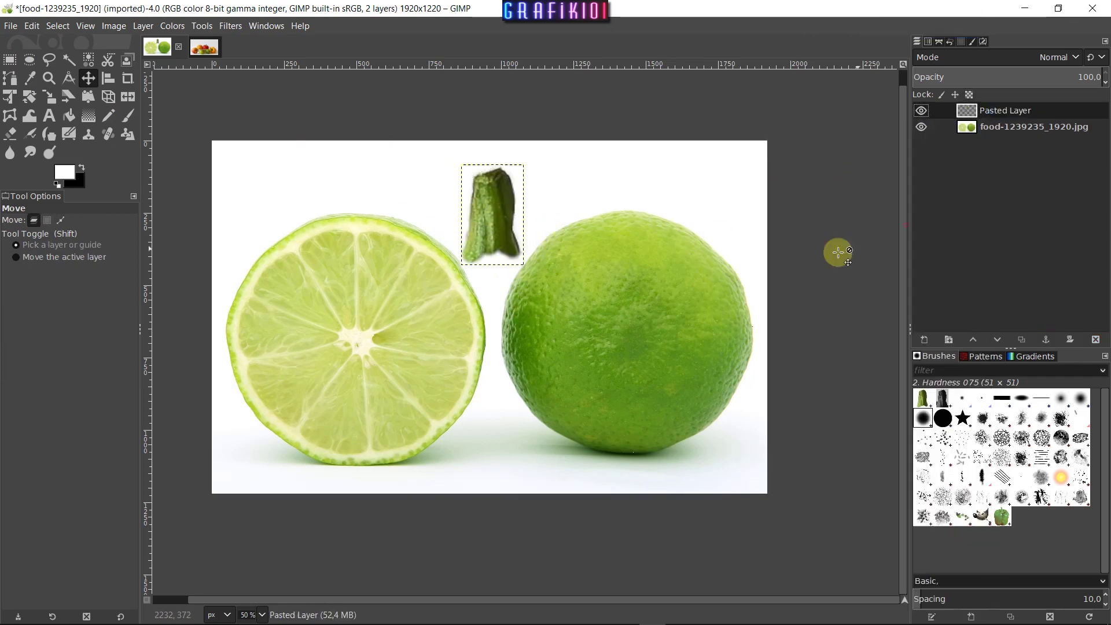
left_click_drag(502, 221, 470, 246)
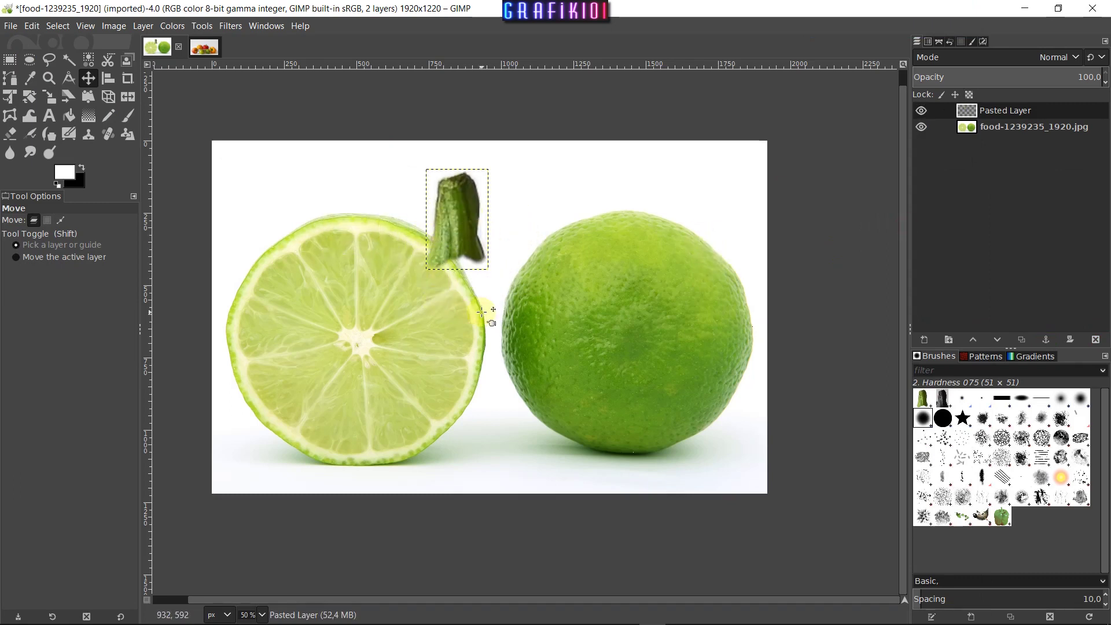
left_click(200, 50)
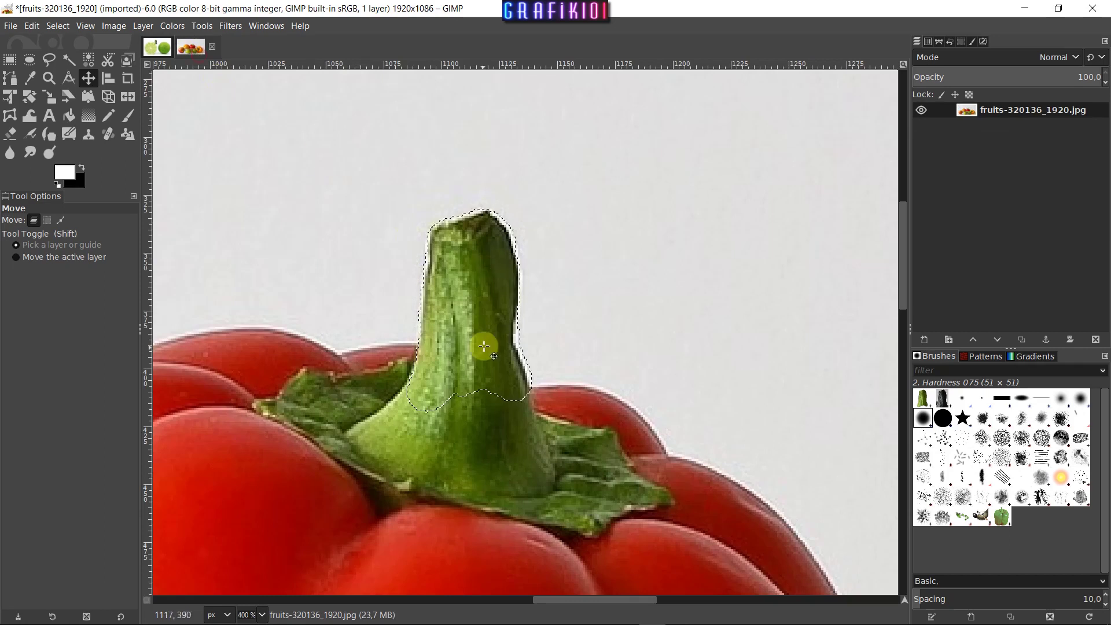
scroll(483, 348, "down", 1)
scroll(453, 367, "down", 2)
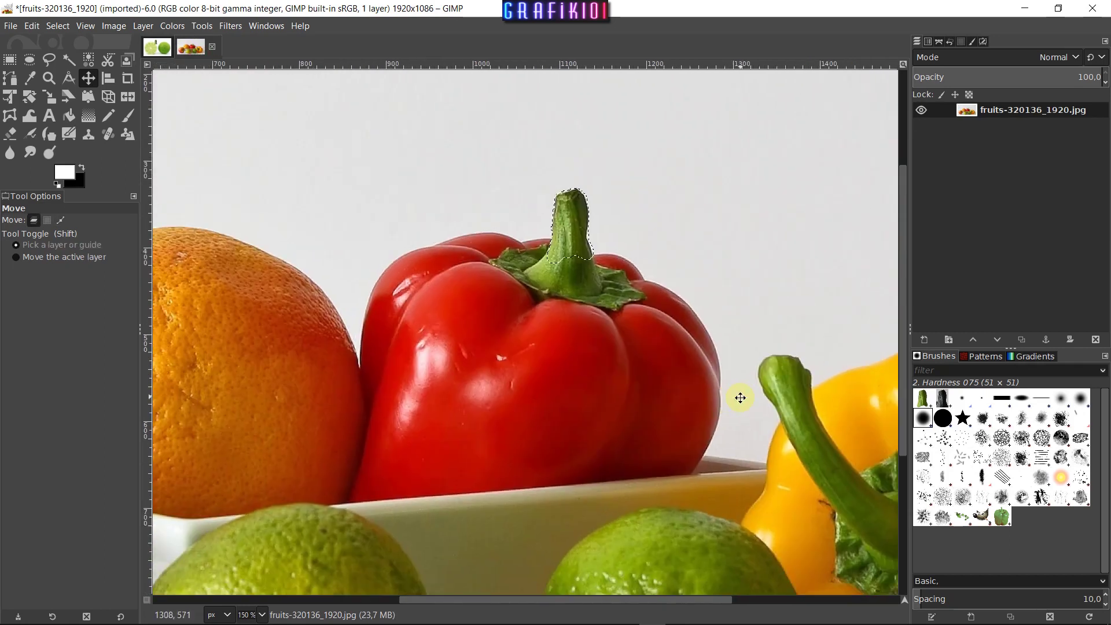
scroll(558, 415, "down", 1)
scroll(544, 393, "down", 1)
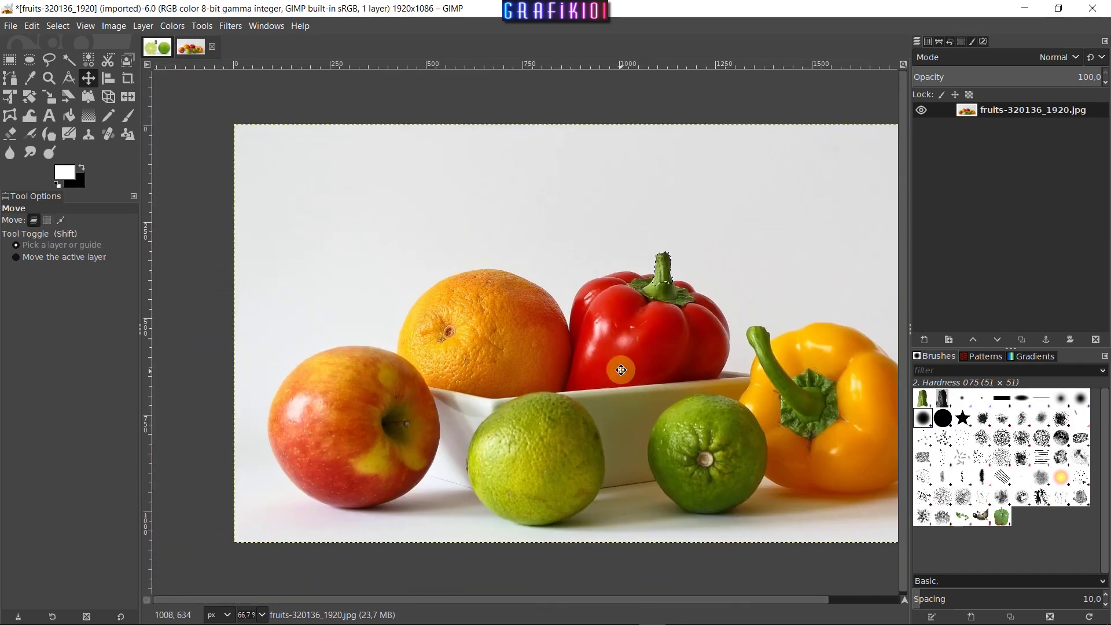
left_click_drag(521, 445, 601, 380)
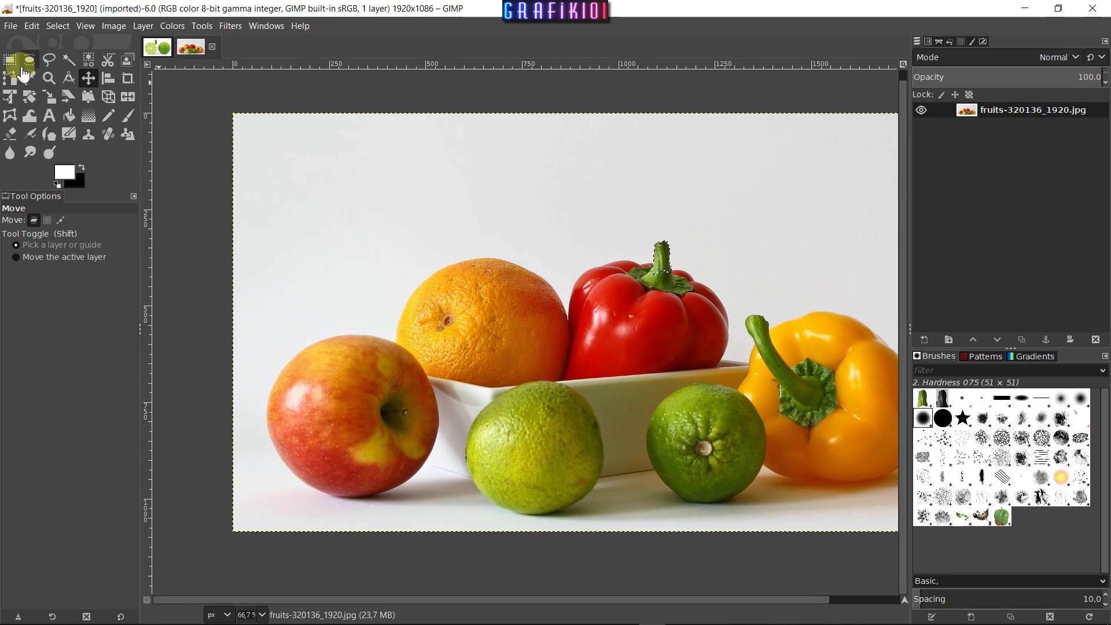
scroll(505, 285, "right", 2)
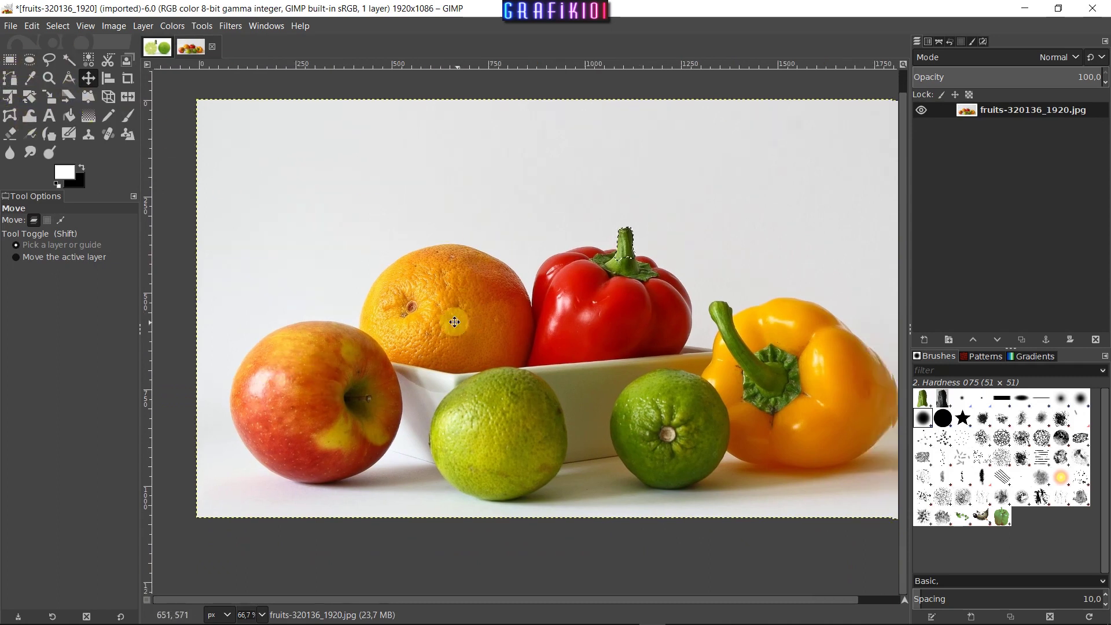
scroll(454, 320, "down", 1)
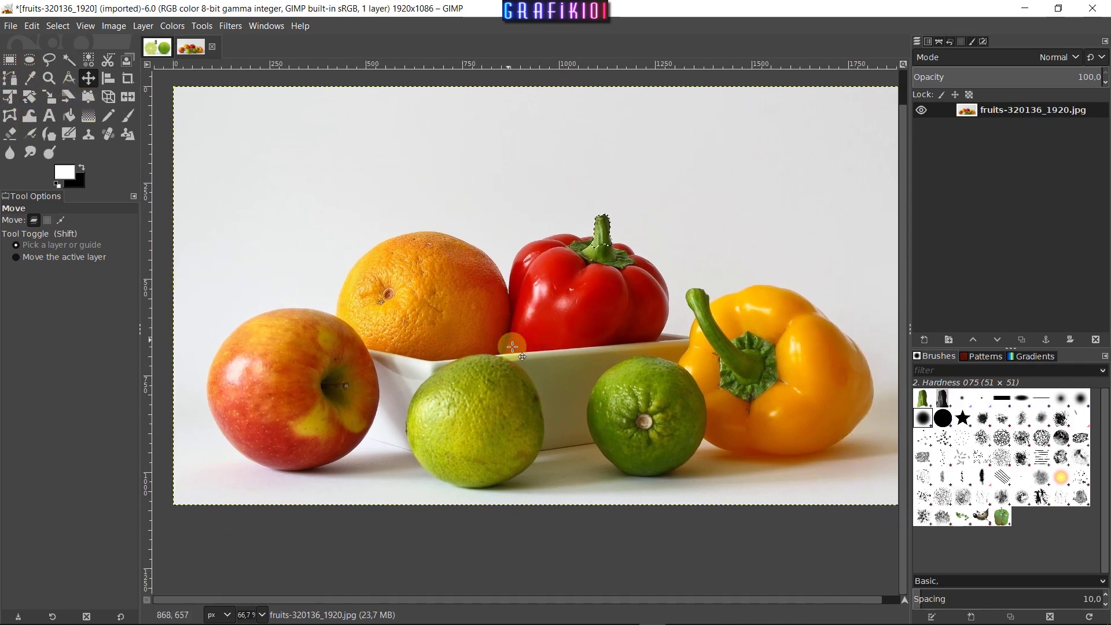
scroll(514, 347, "up", 1)
scroll(514, 347, "right", 1)
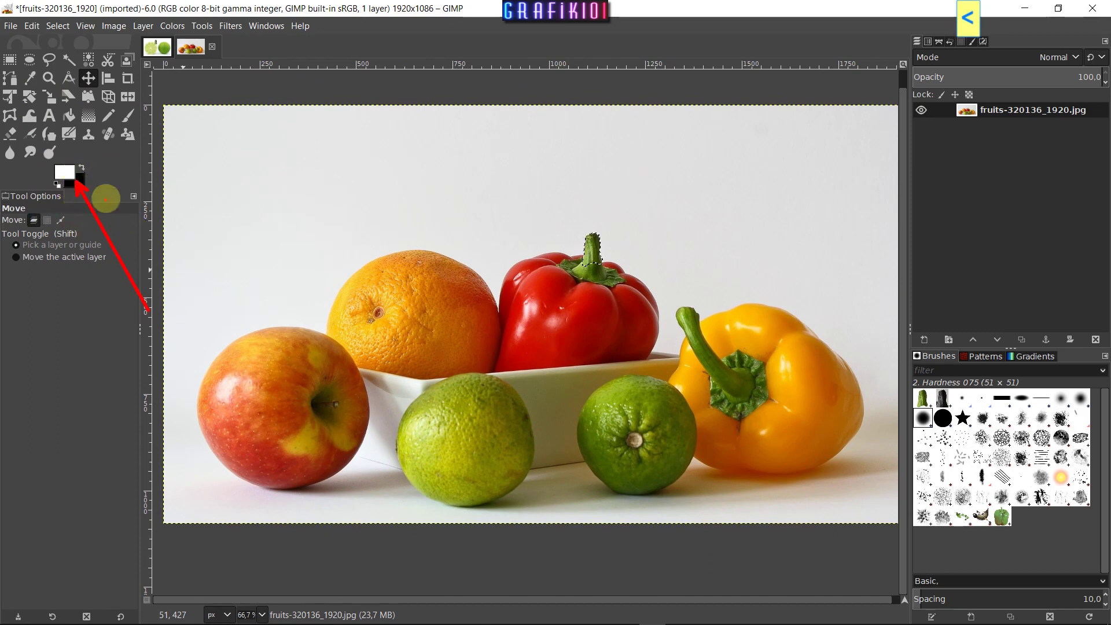
left_click_drag(105, 161, 140, 196)
left_click_drag(128, 159, 118, 193)
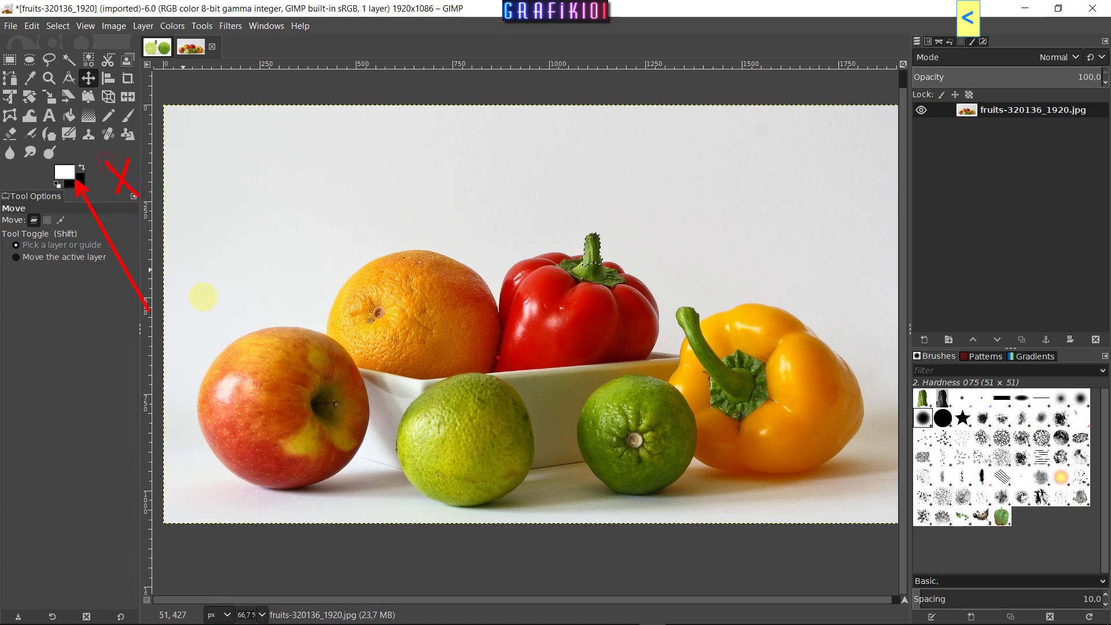
left_click(202, 297)
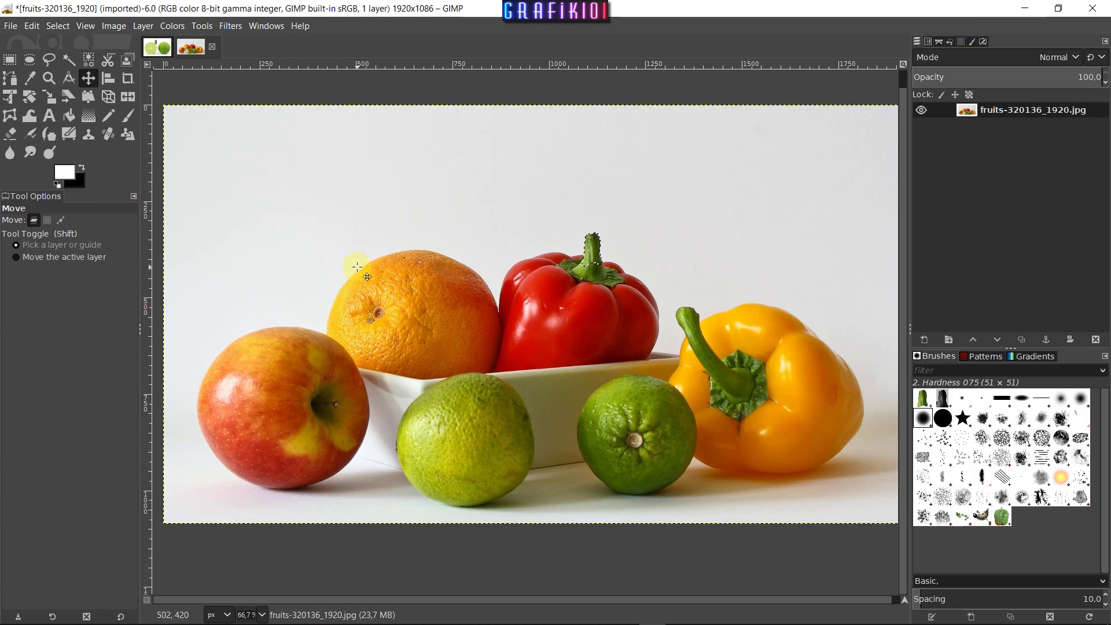